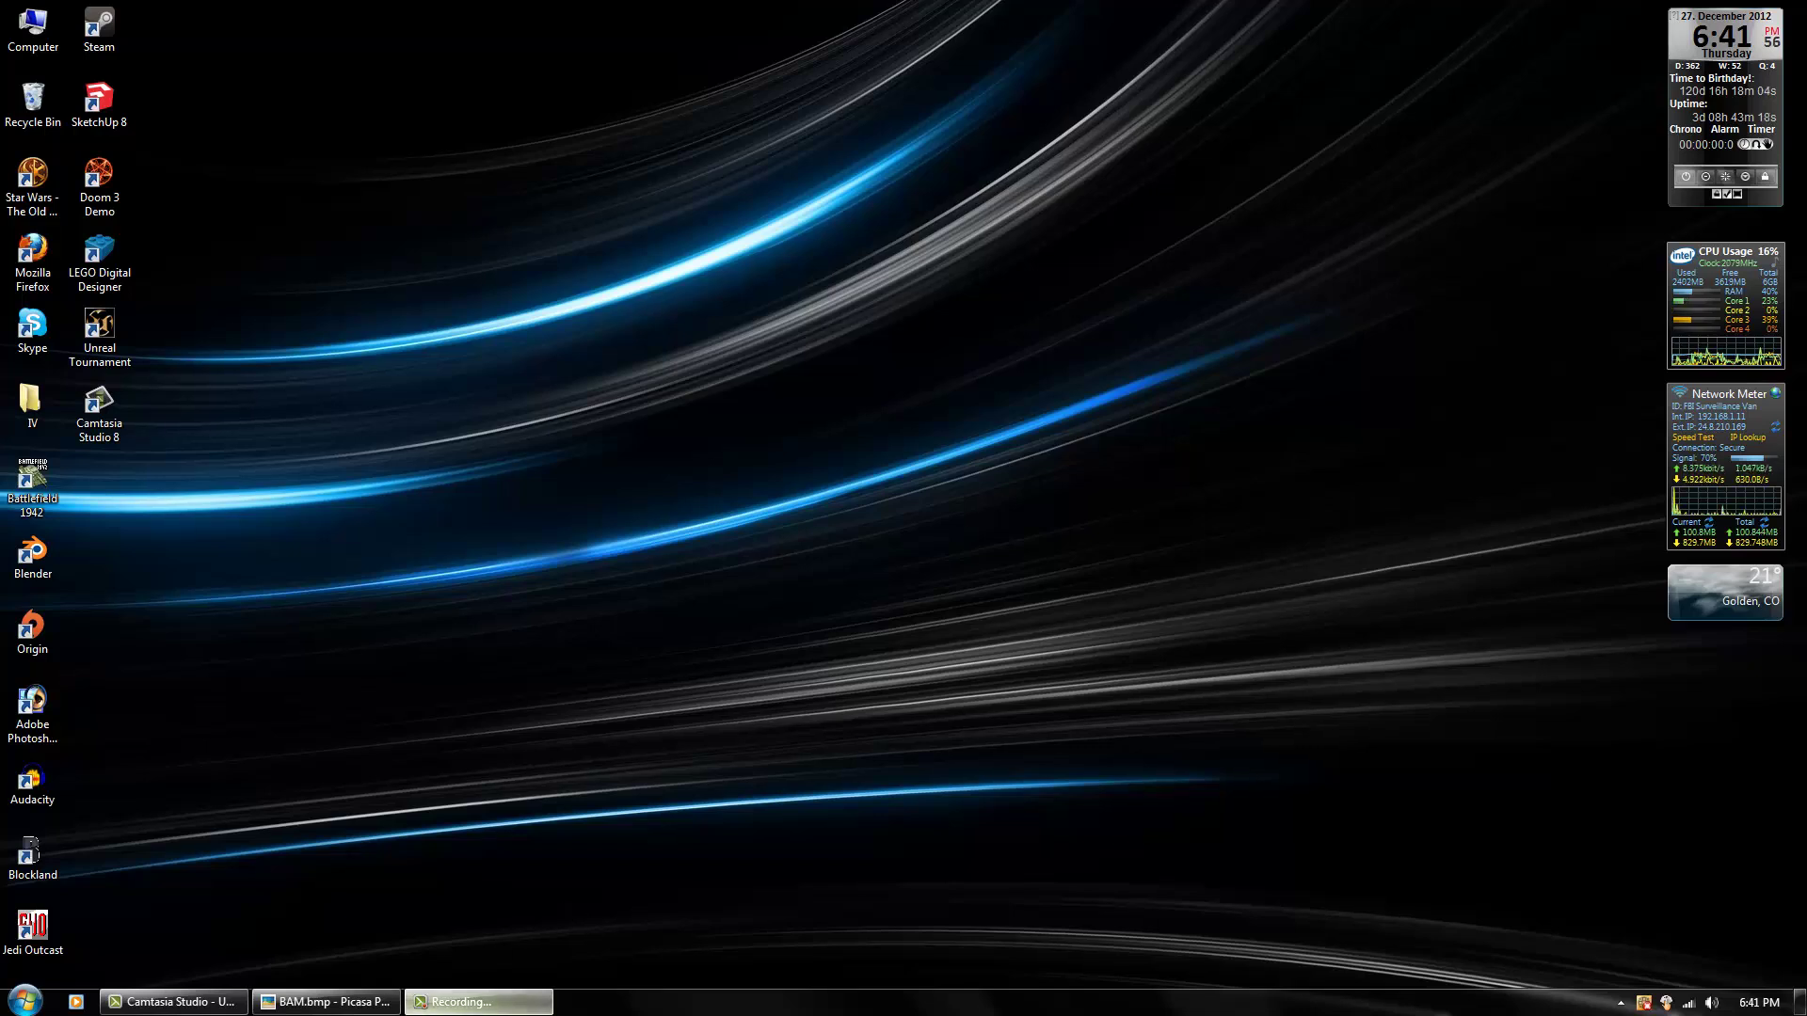
# Step: View the finished BAM.bmp image full screen in Picasa Photo Viewer and close the viewer
pyautogui.moveTo(325, 1003)
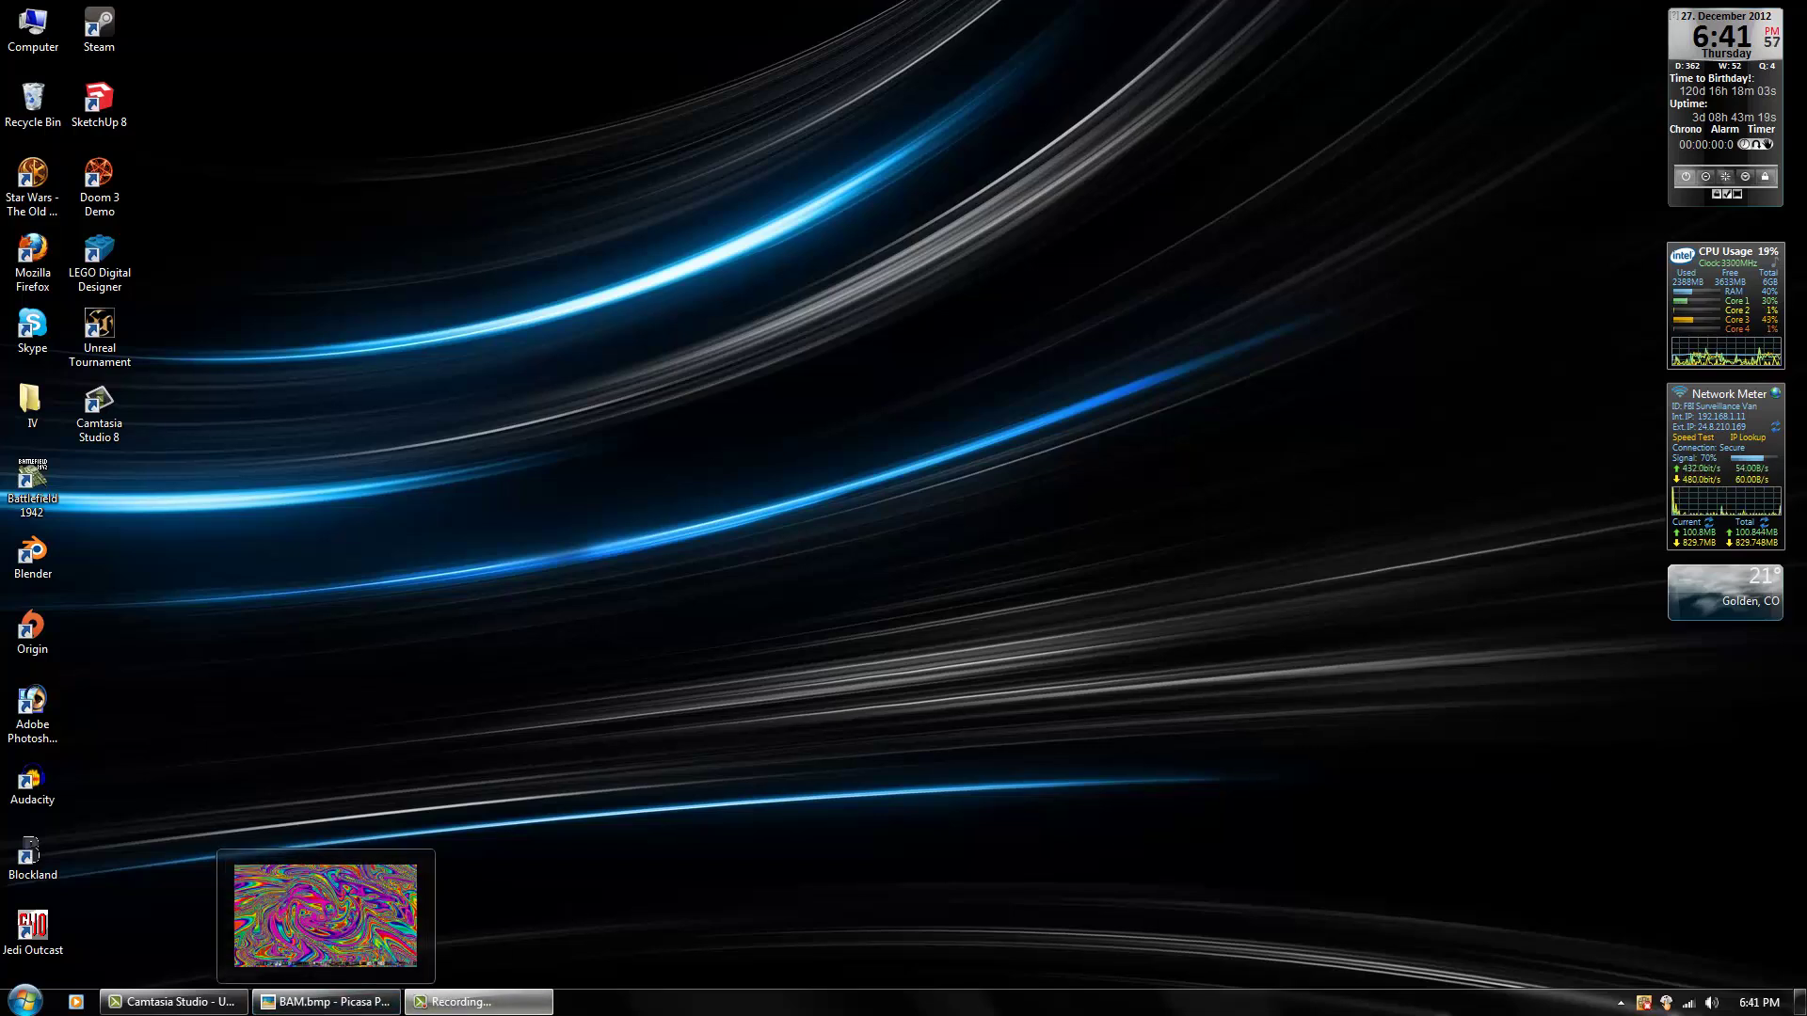
pyautogui.click(348, 1005)
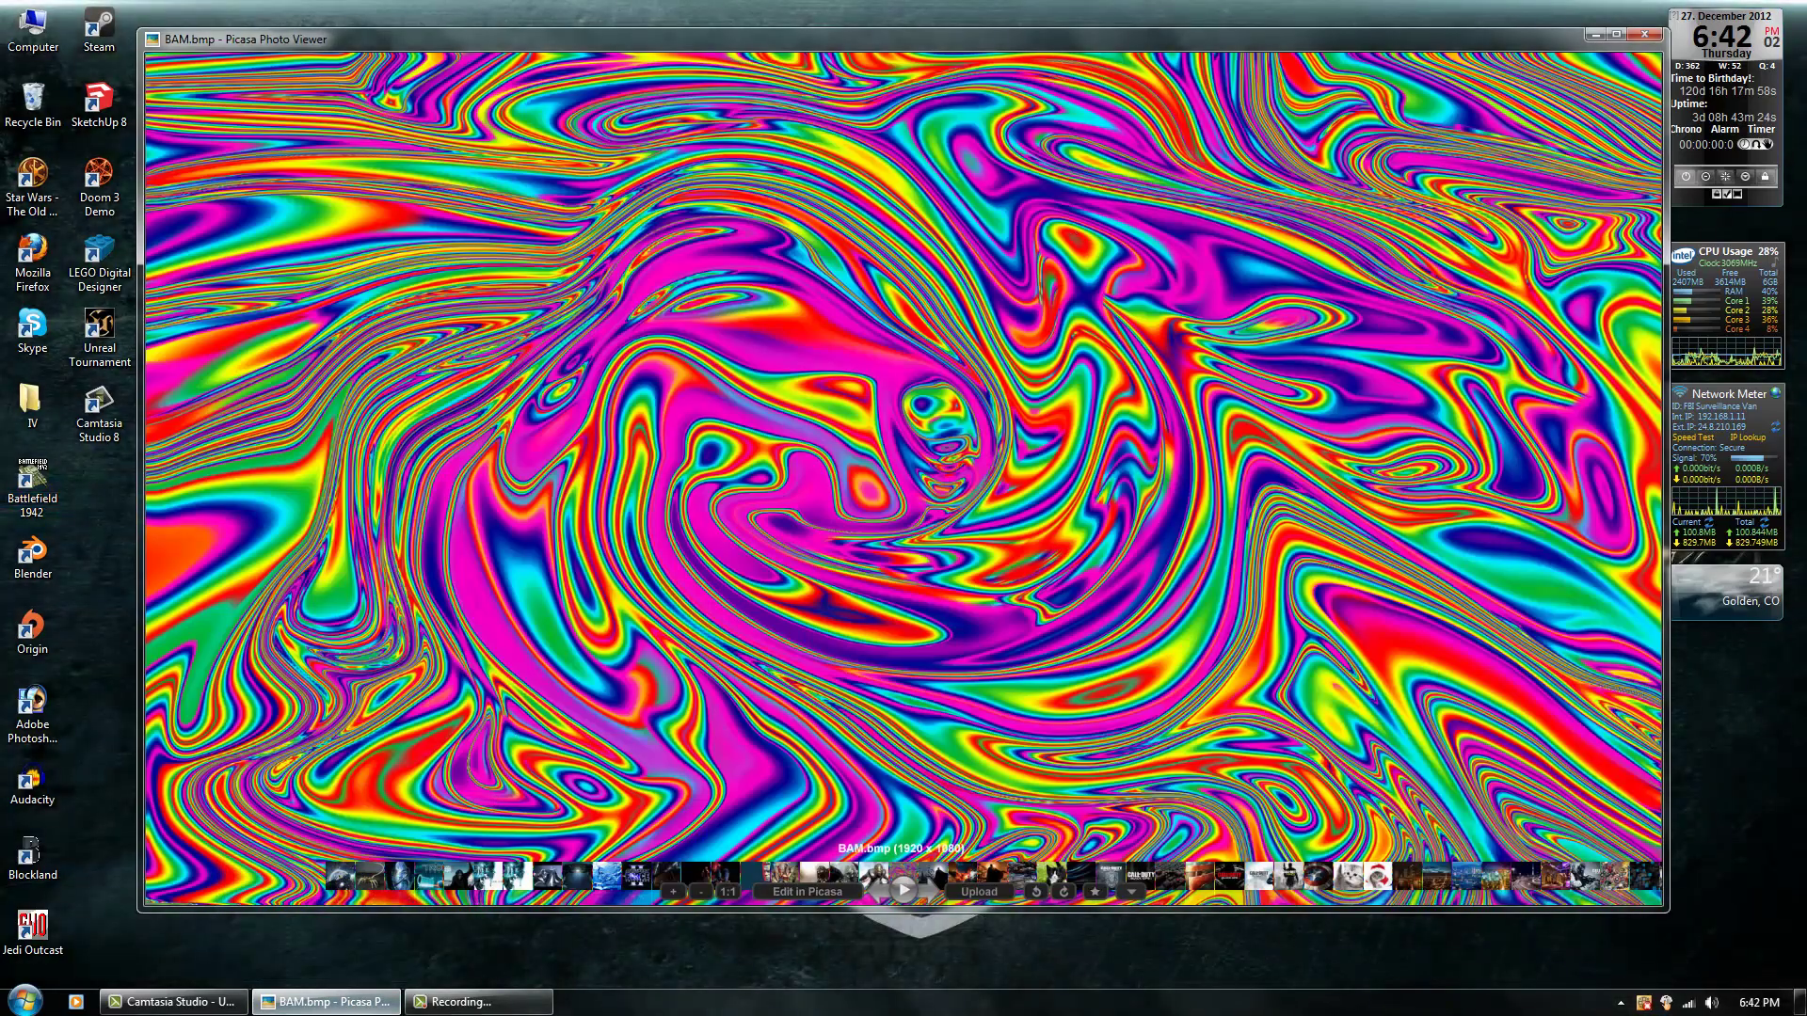
pyautogui.click(348, 1005)
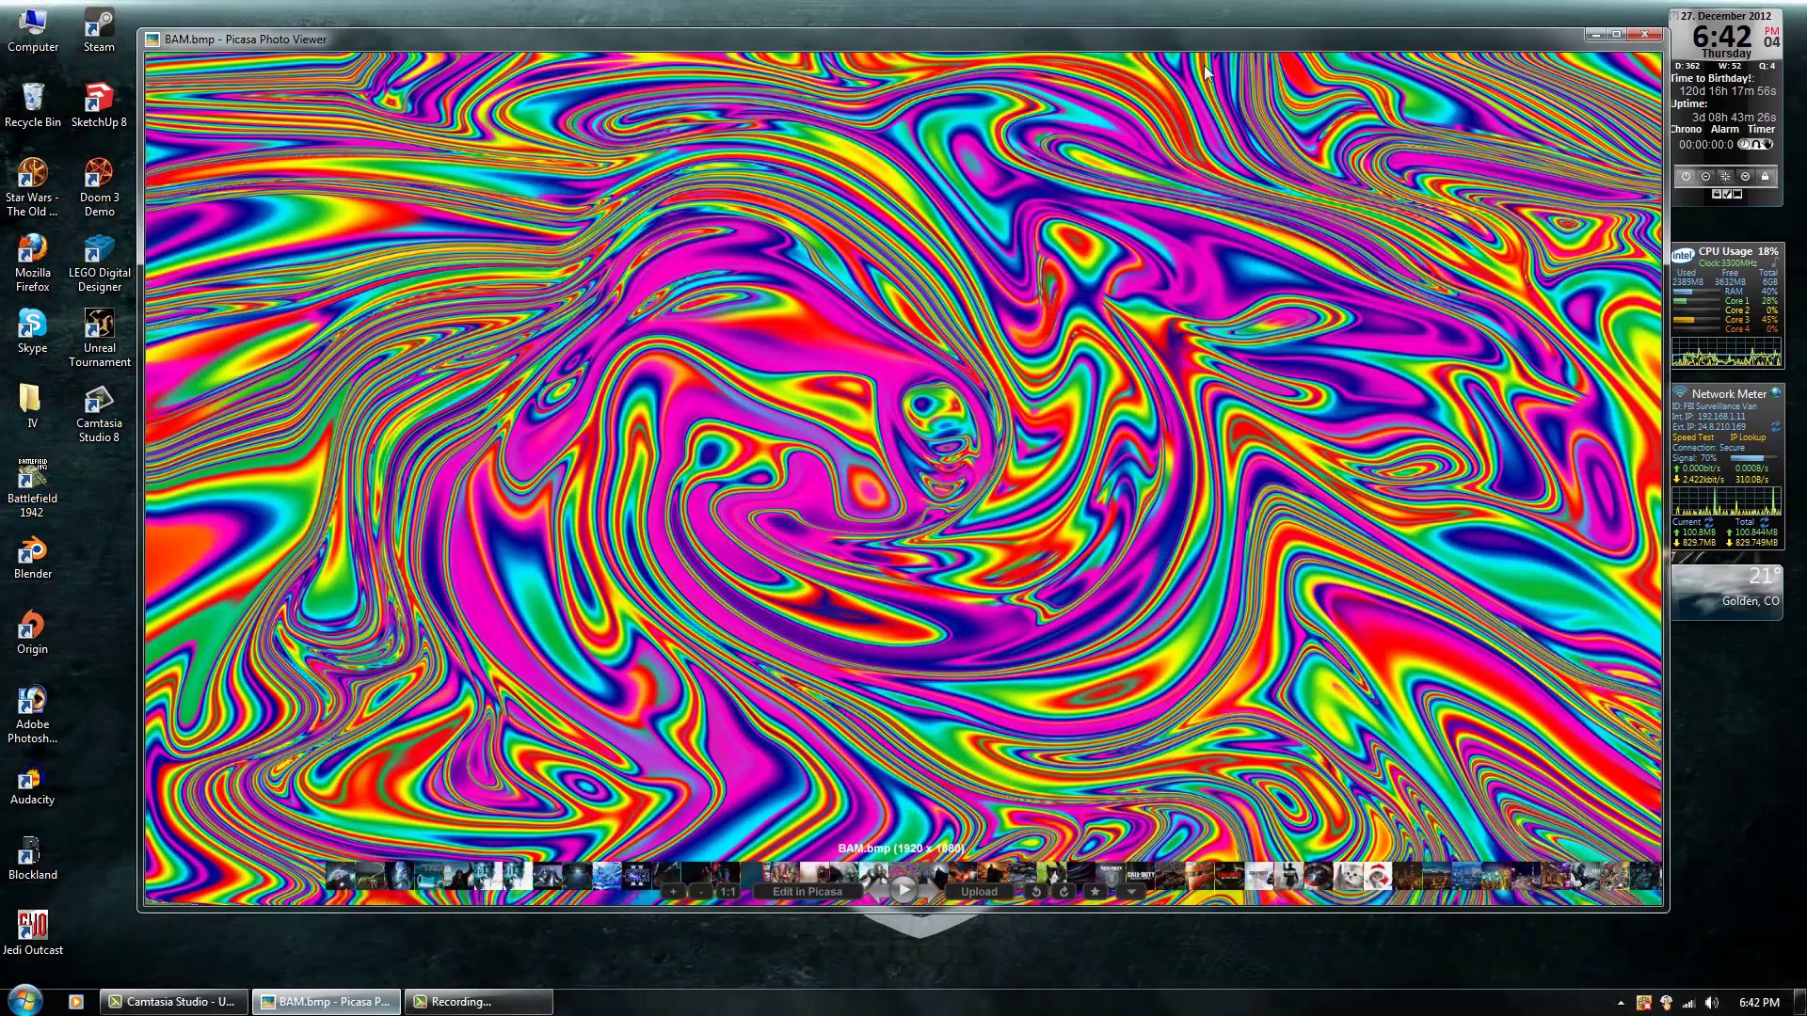
pyautogui.click(1619, 36)
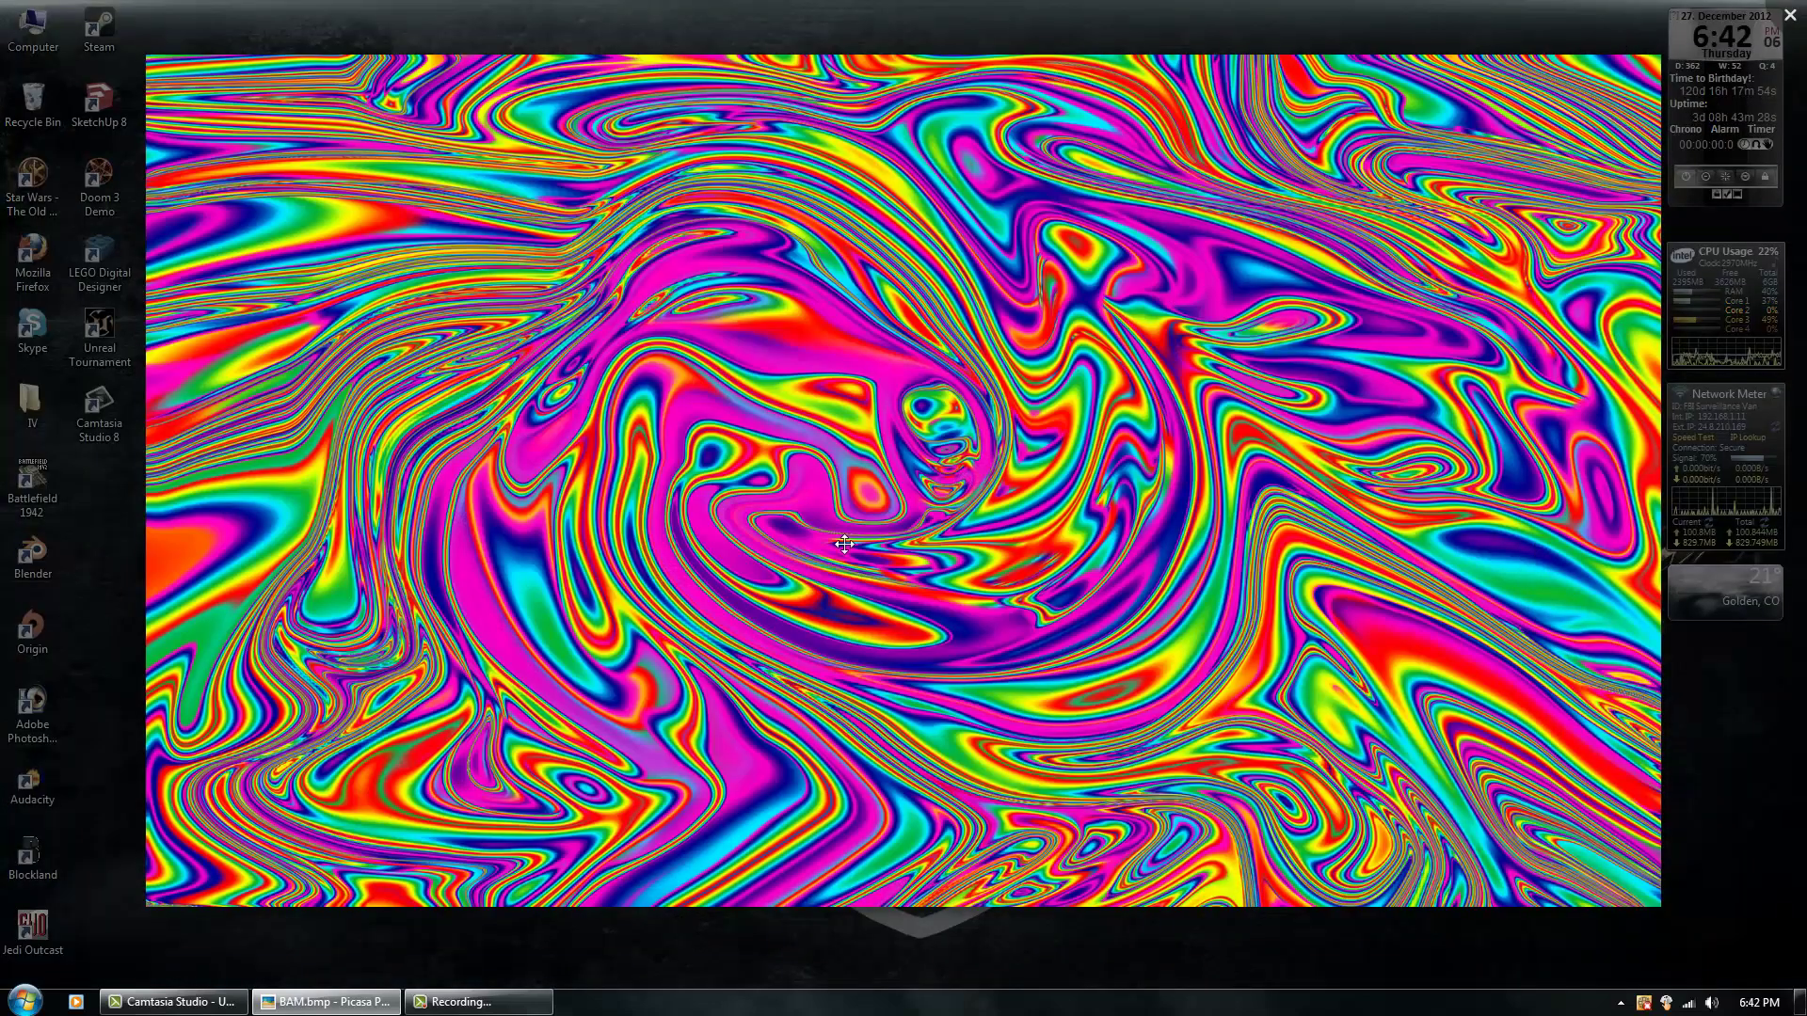
pyautogui.moveTo(881, 540)
pyautogui.mouseDown()
pyautogui.moveTo(894, 603)
pyautogui.moveTo(875, 572)
pyautogui.mouseUp()
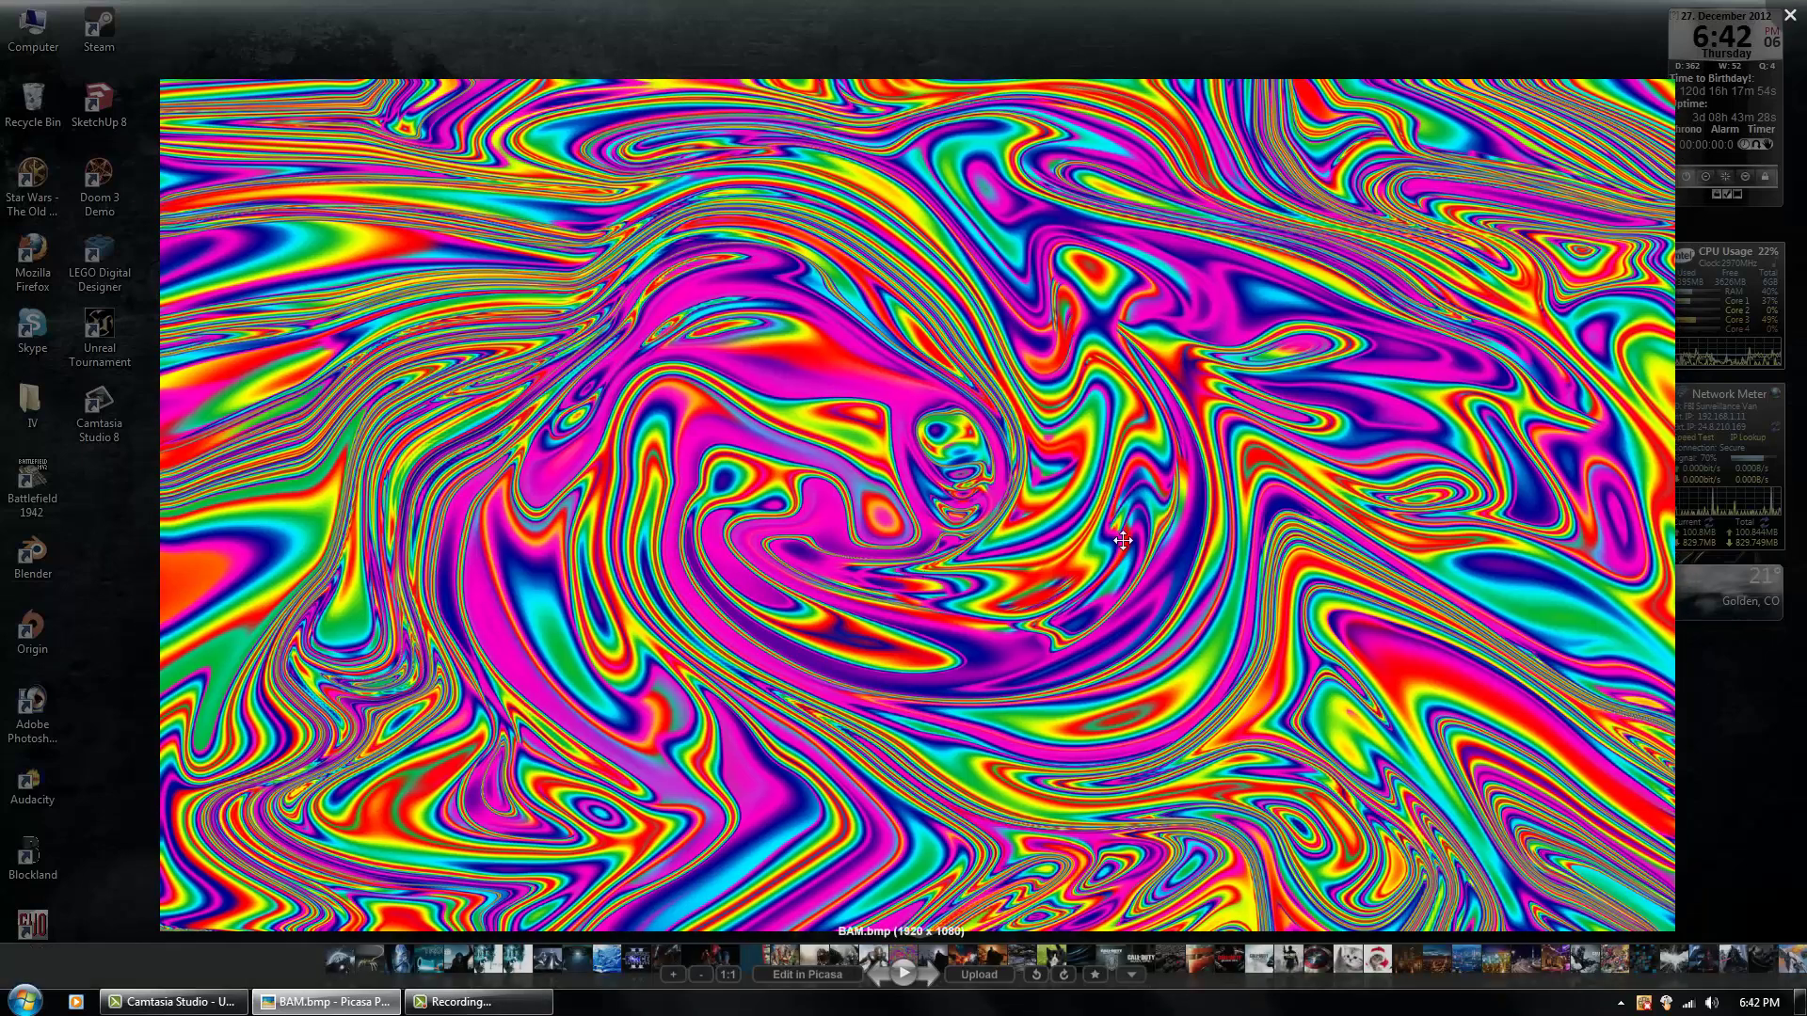
pyautogui.click(1790, 9)
# Step: Preview the 3D Text screen saver from the Windows personalization settings, then close its settings dialog and minimize the Personalization window
pyautogui.rightClick(1163, 466)
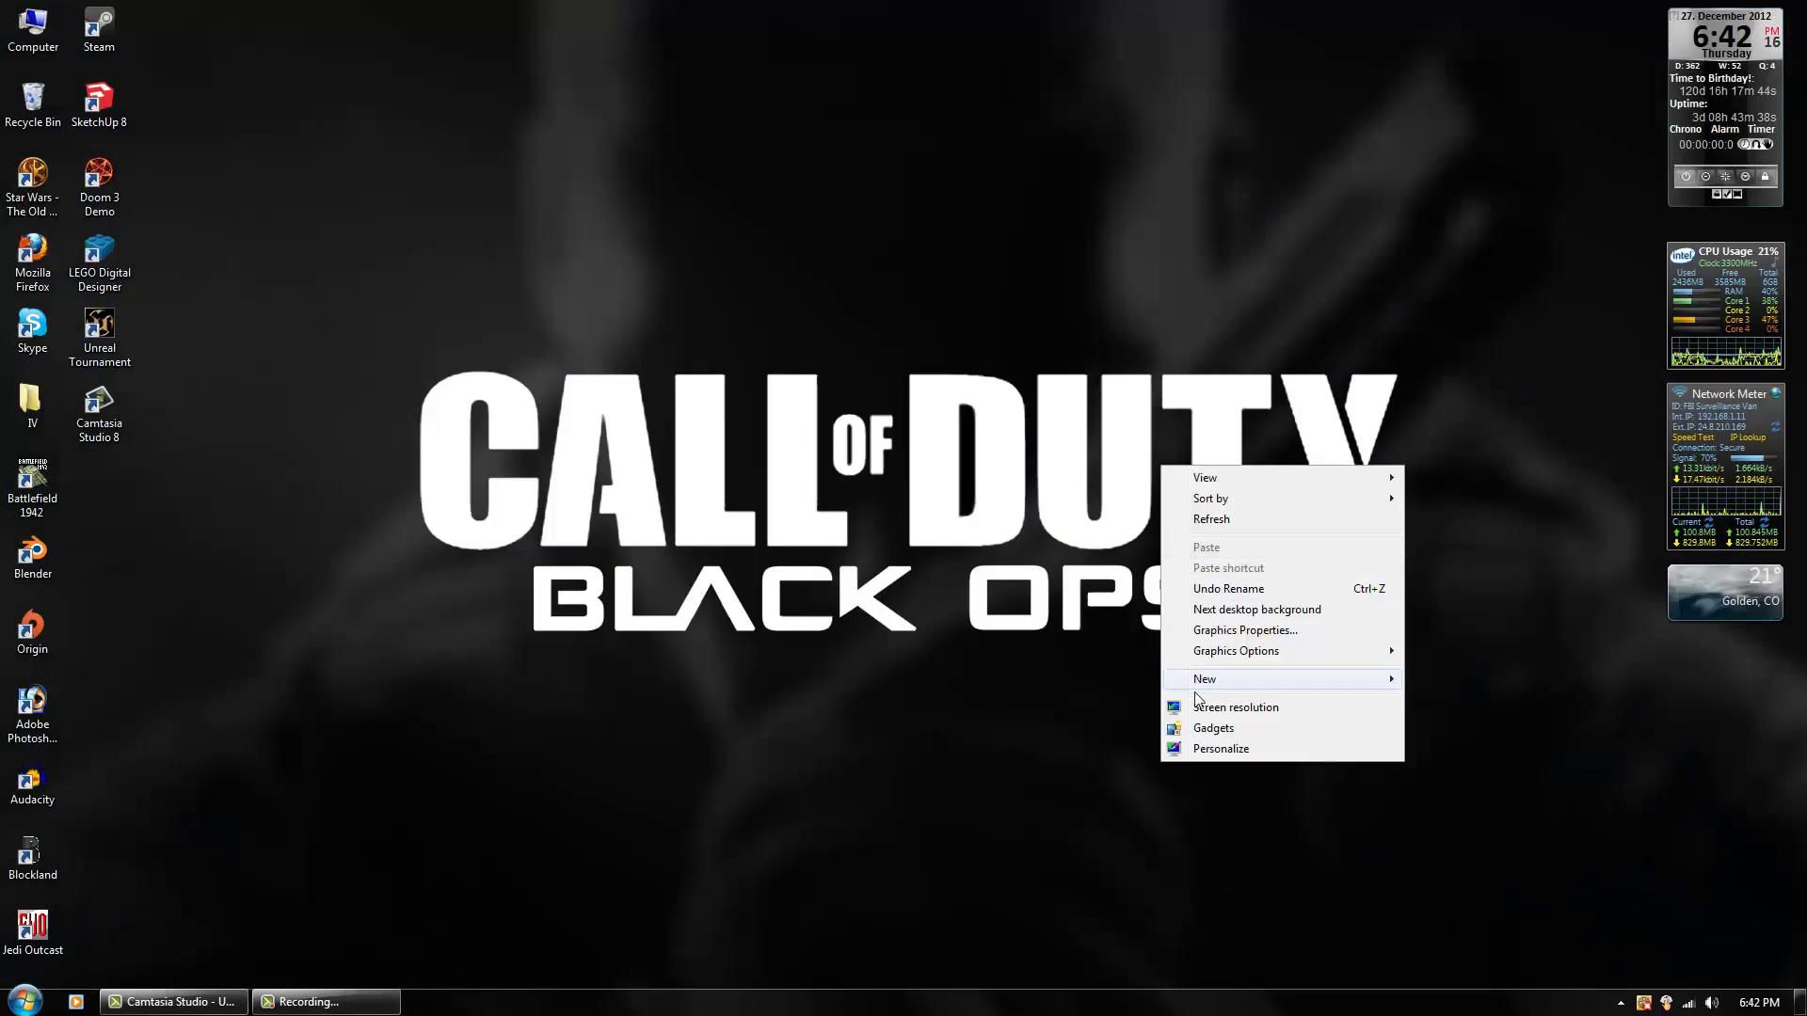
pyautogui.click(1199, 751)
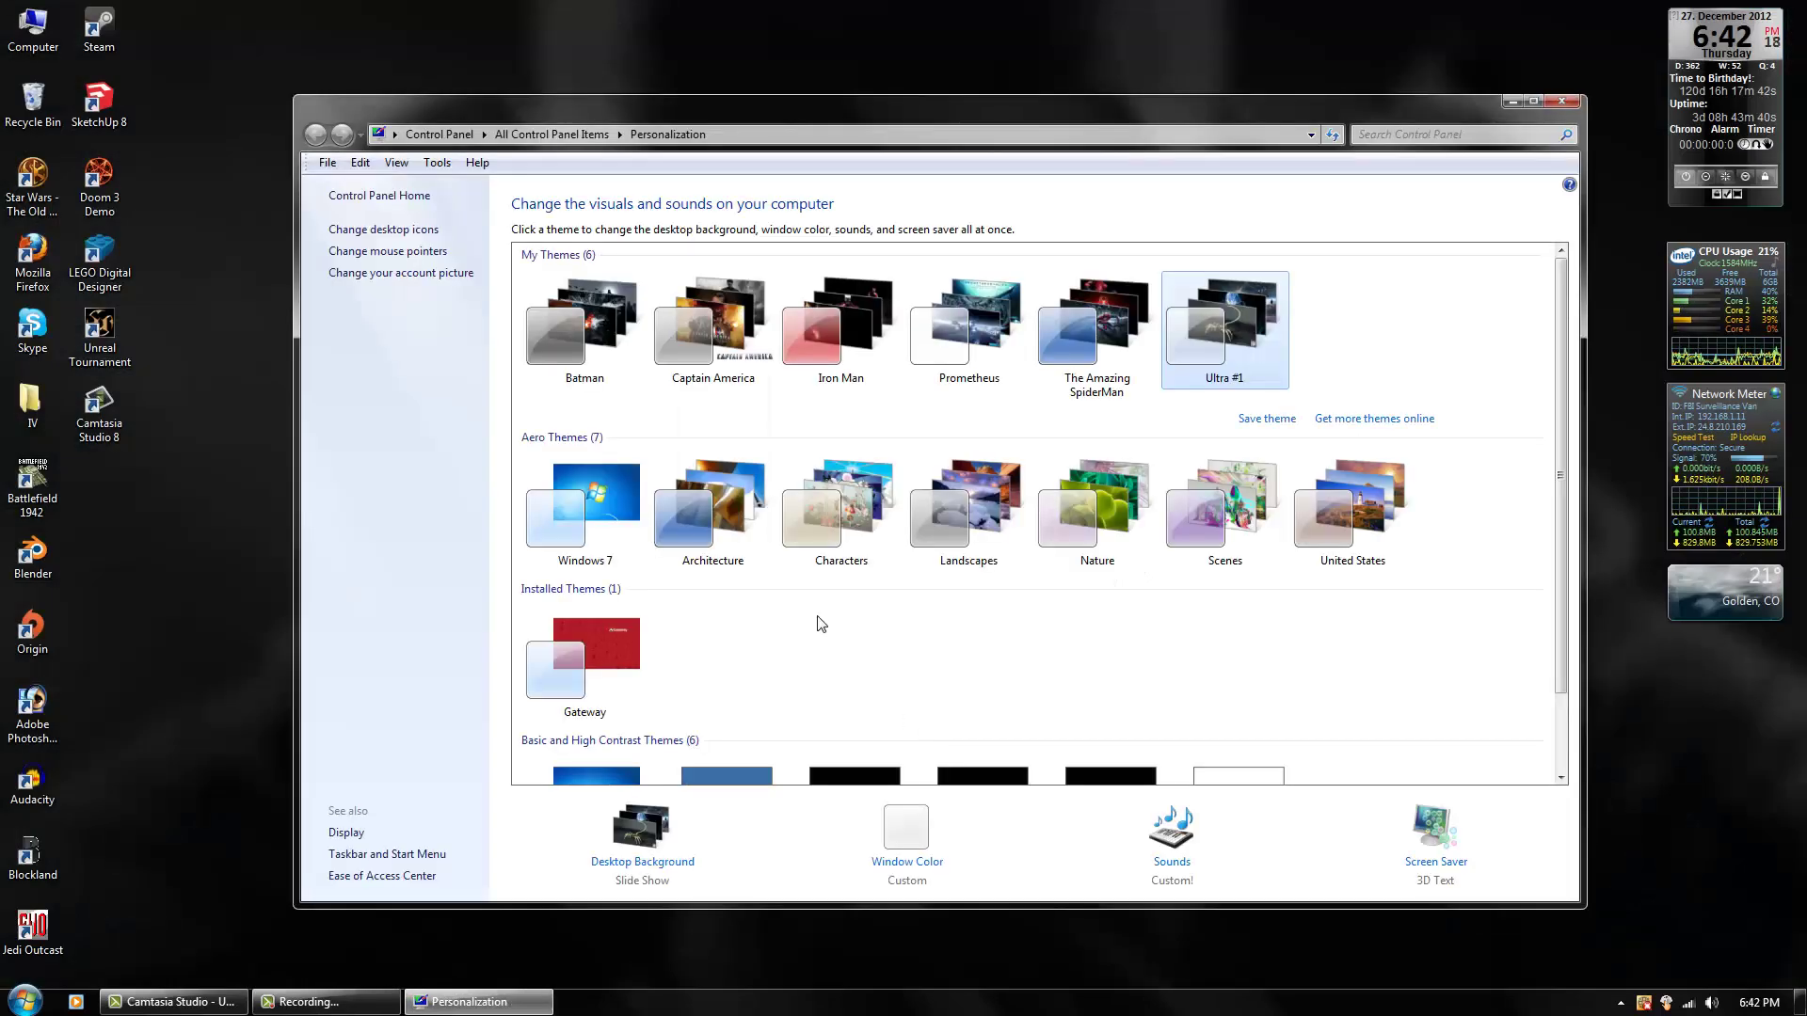
pyautogui.click(1436, 862)
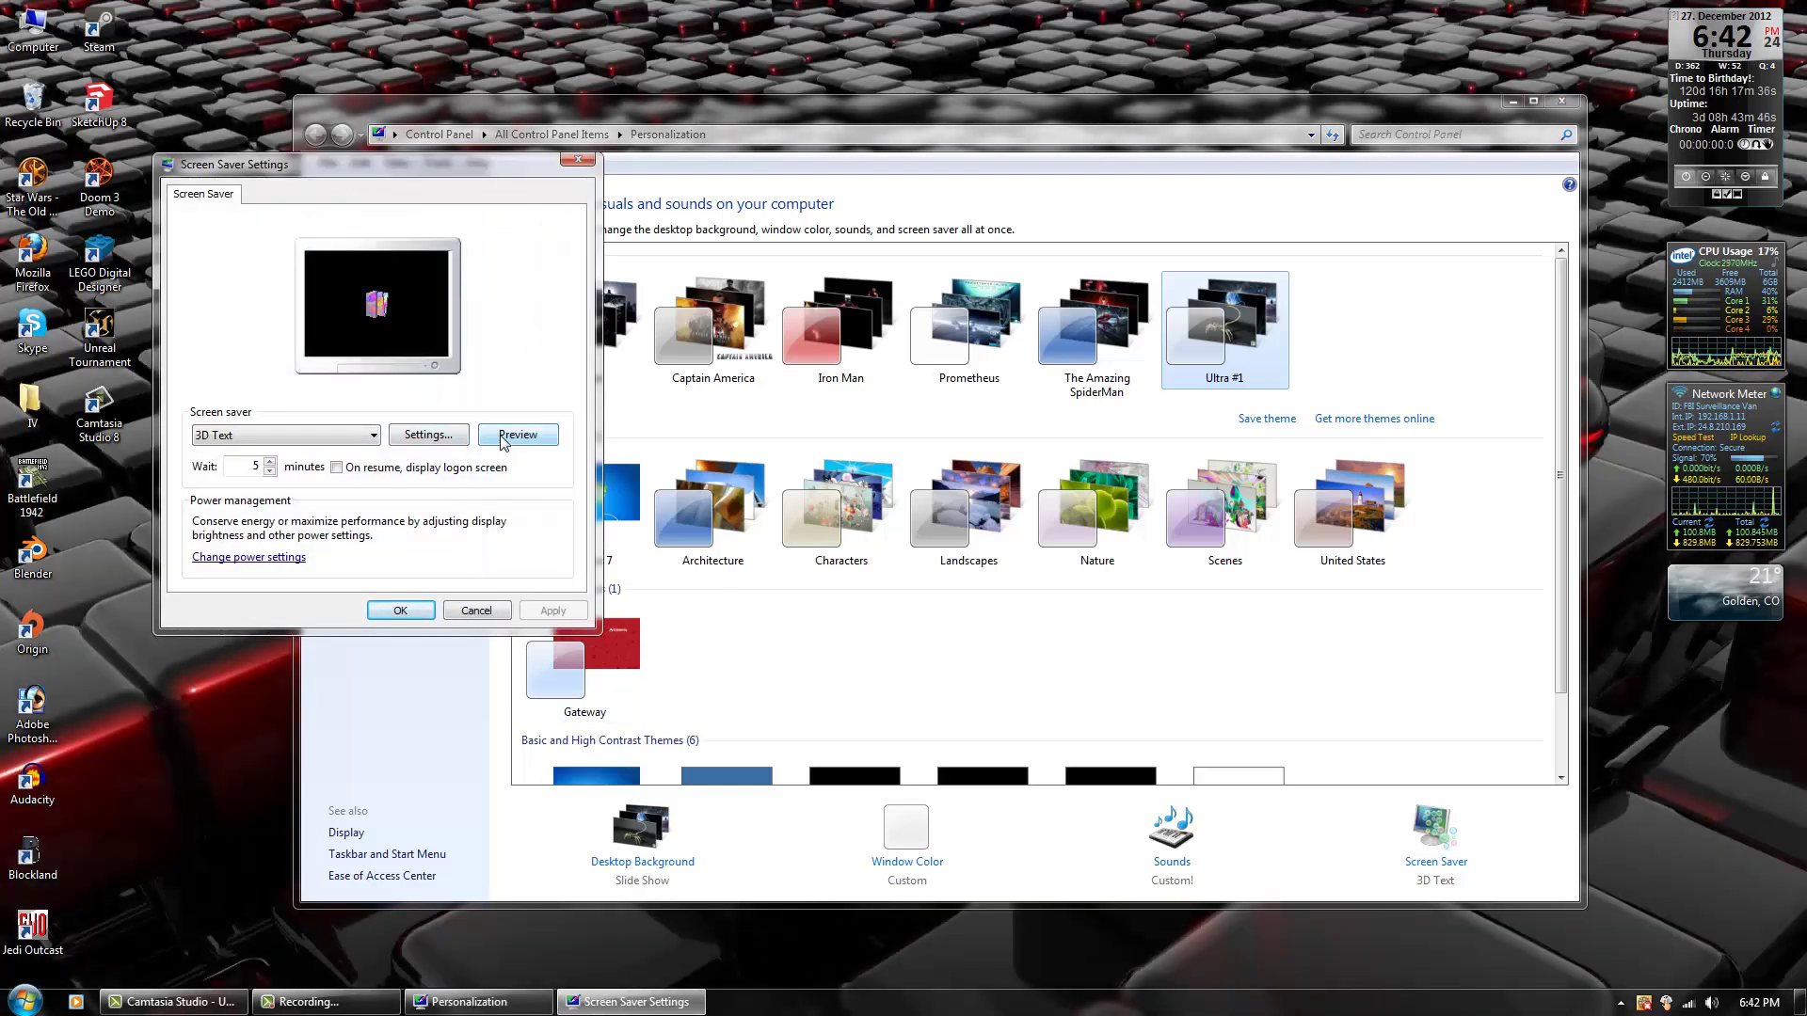
pyautogui.click(502, 440)
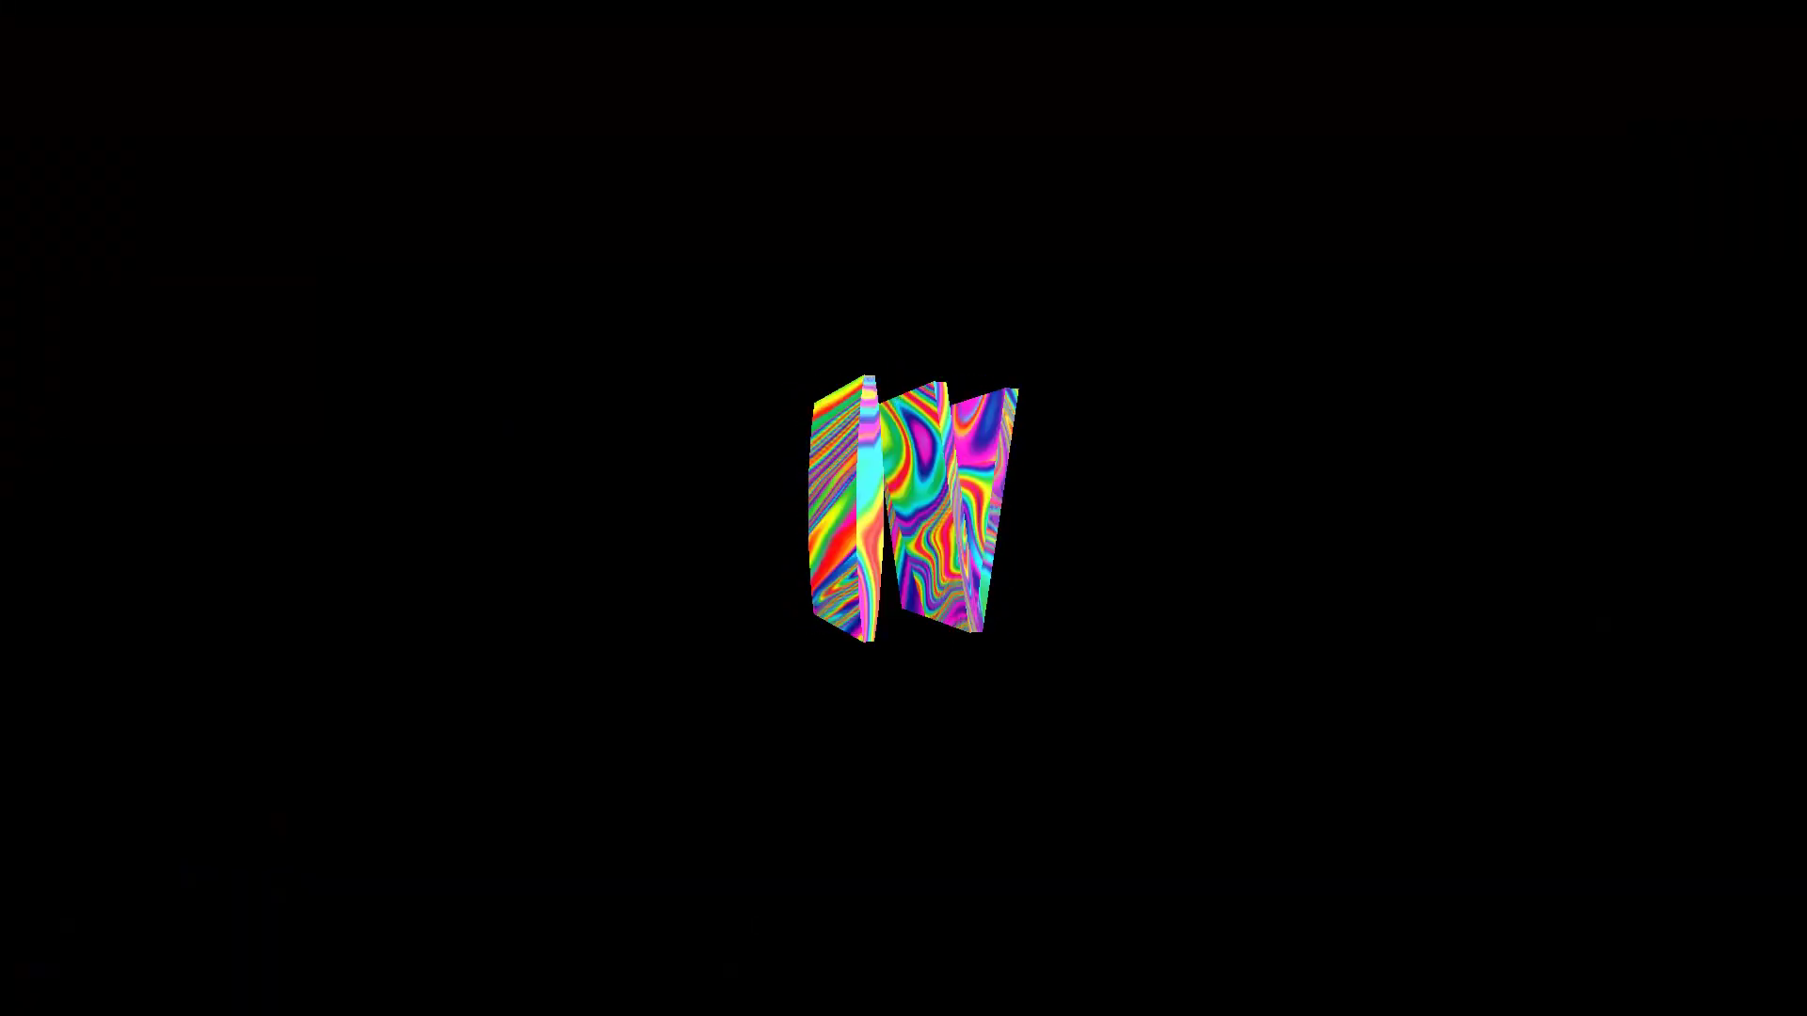
pyautogui.moveTo(852, 613)
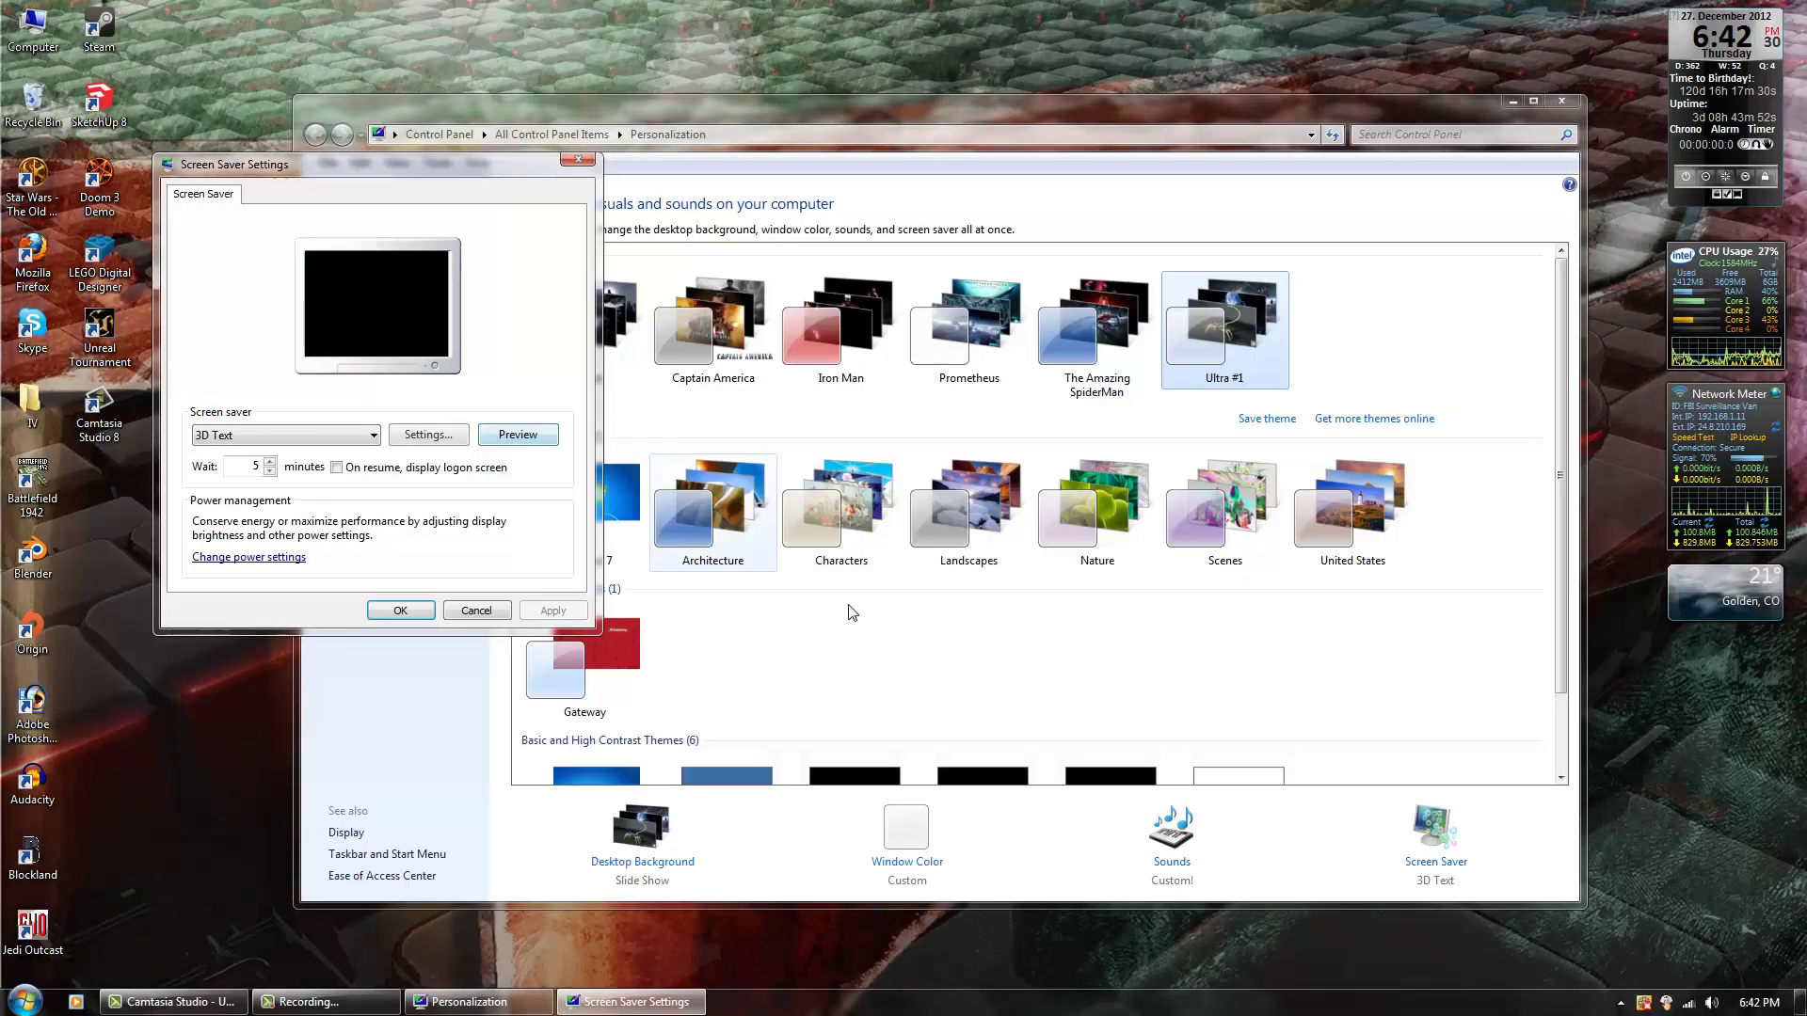
pyautogui.press('Escape')
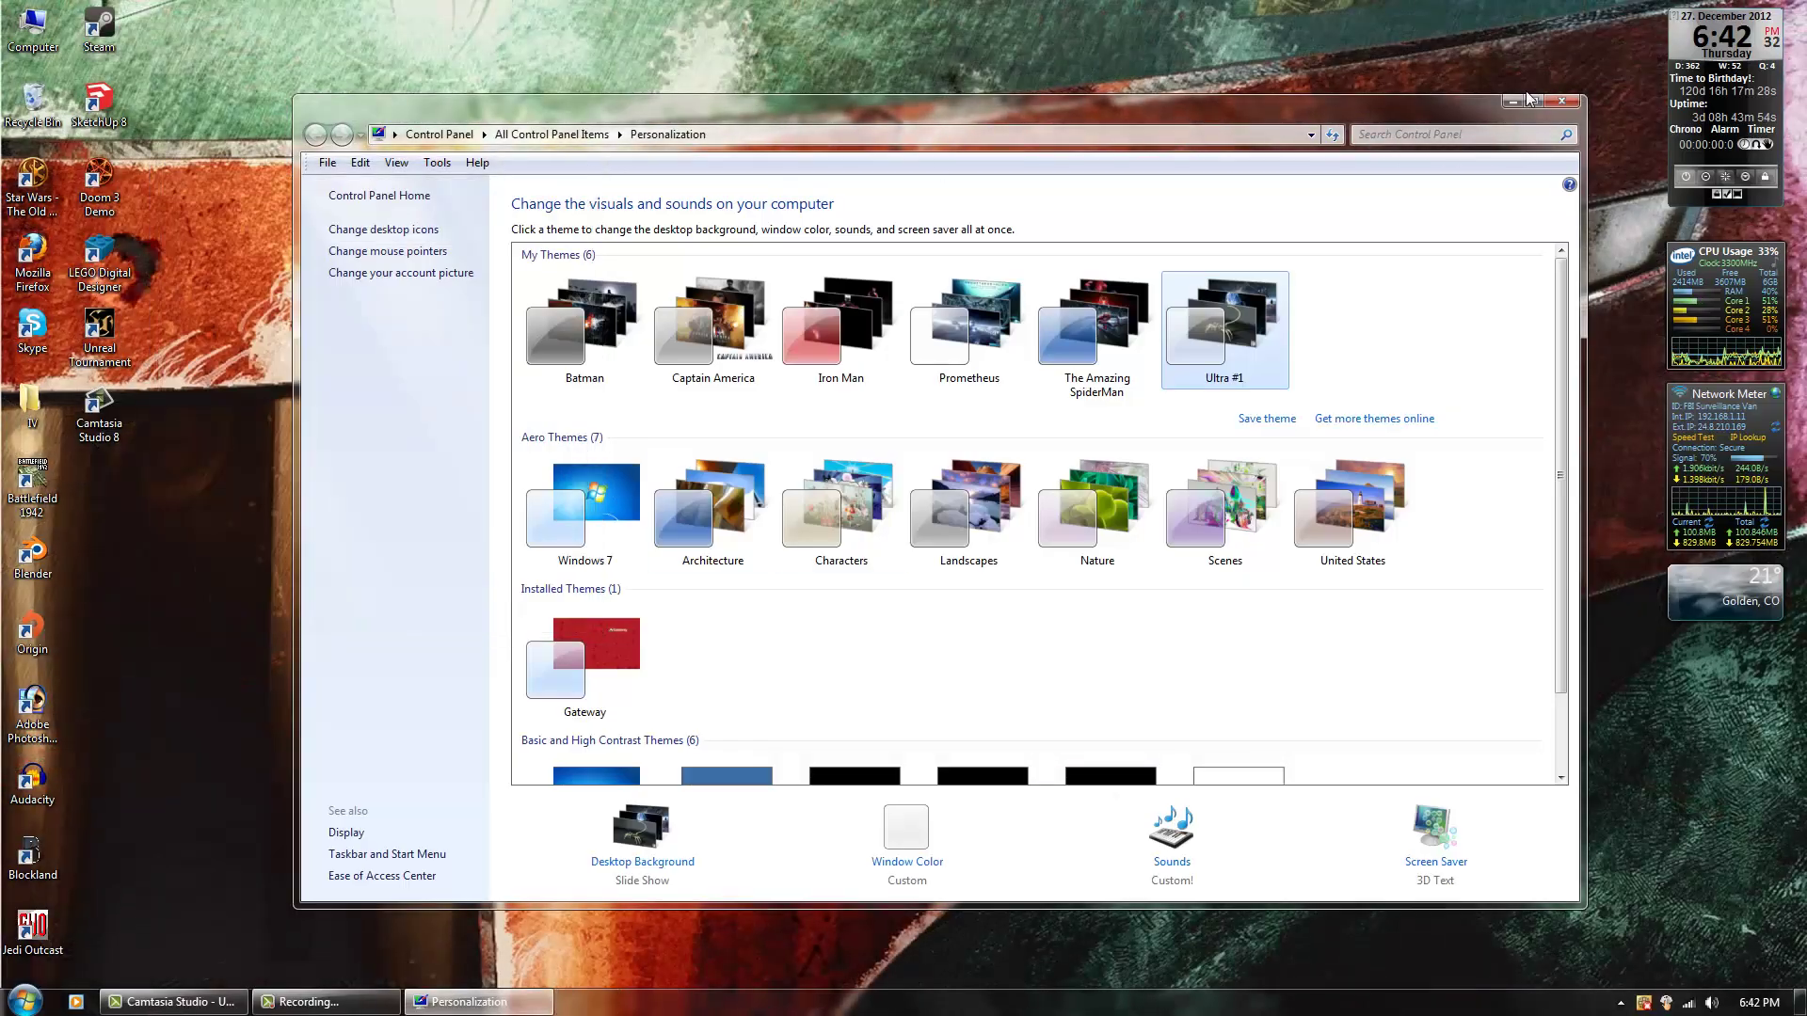
pyautogui.click(1513, 101)
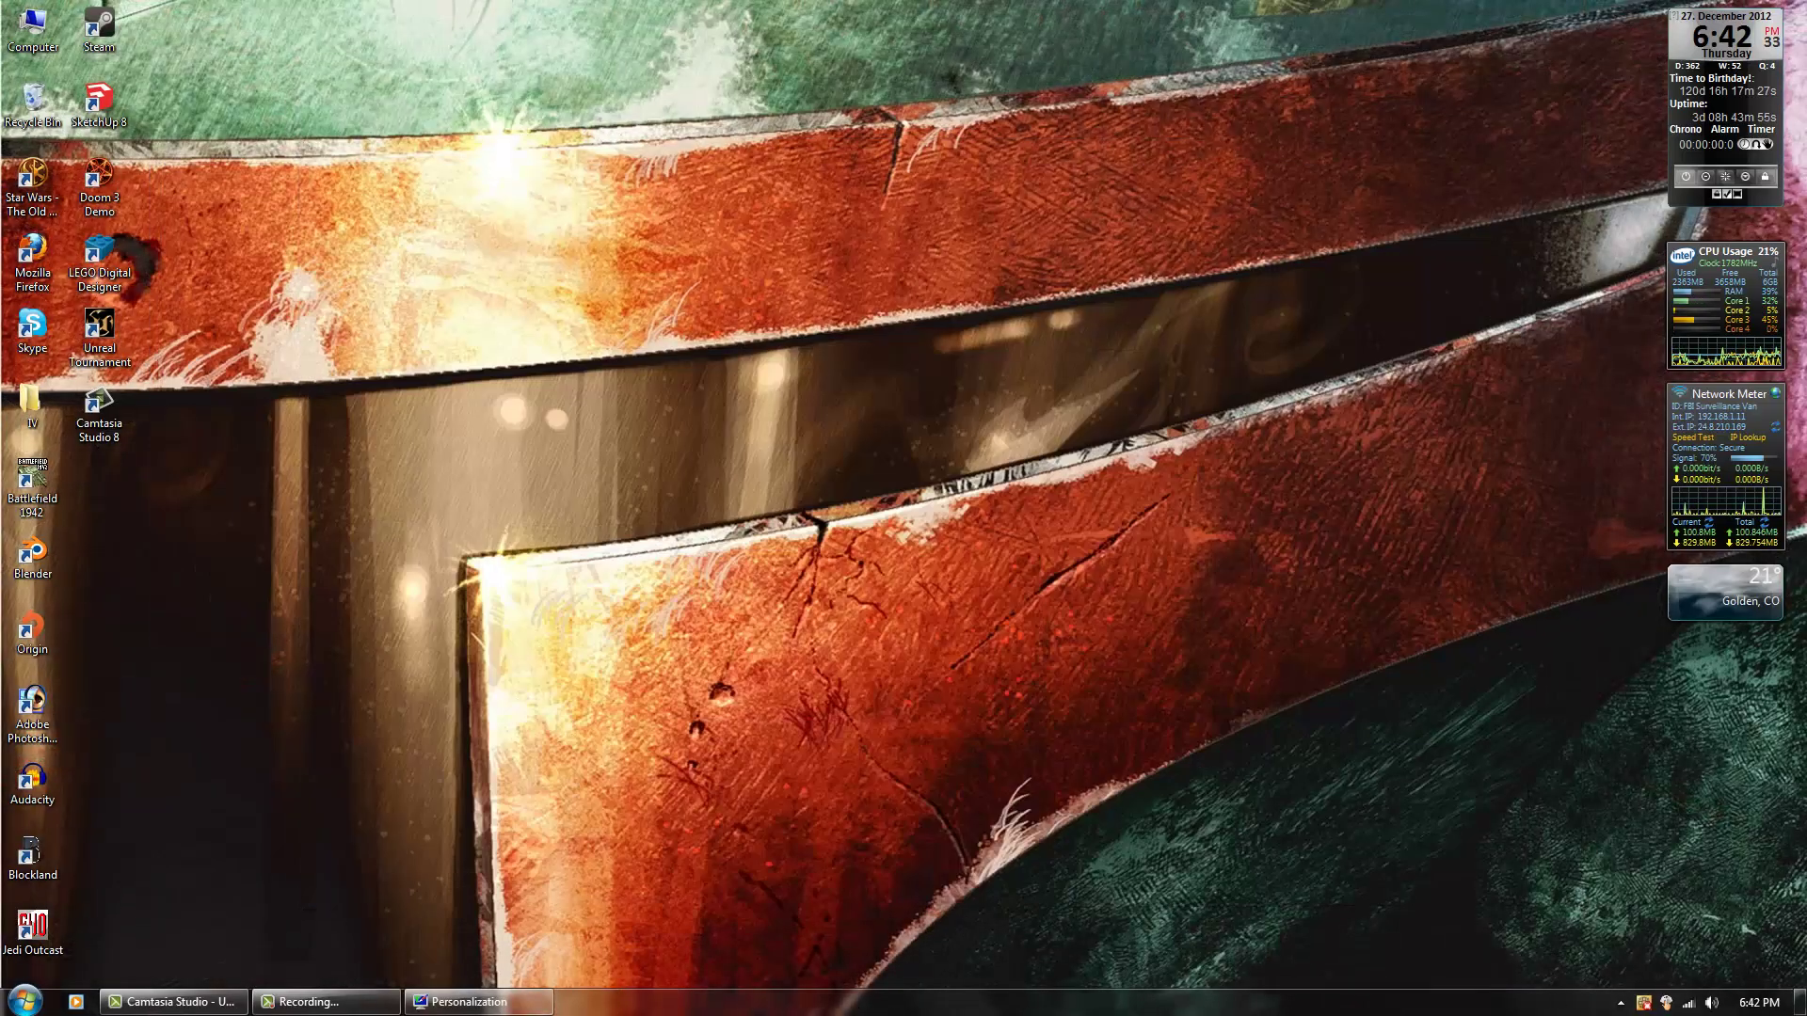
pyautogui.rightClick(377, 1010)
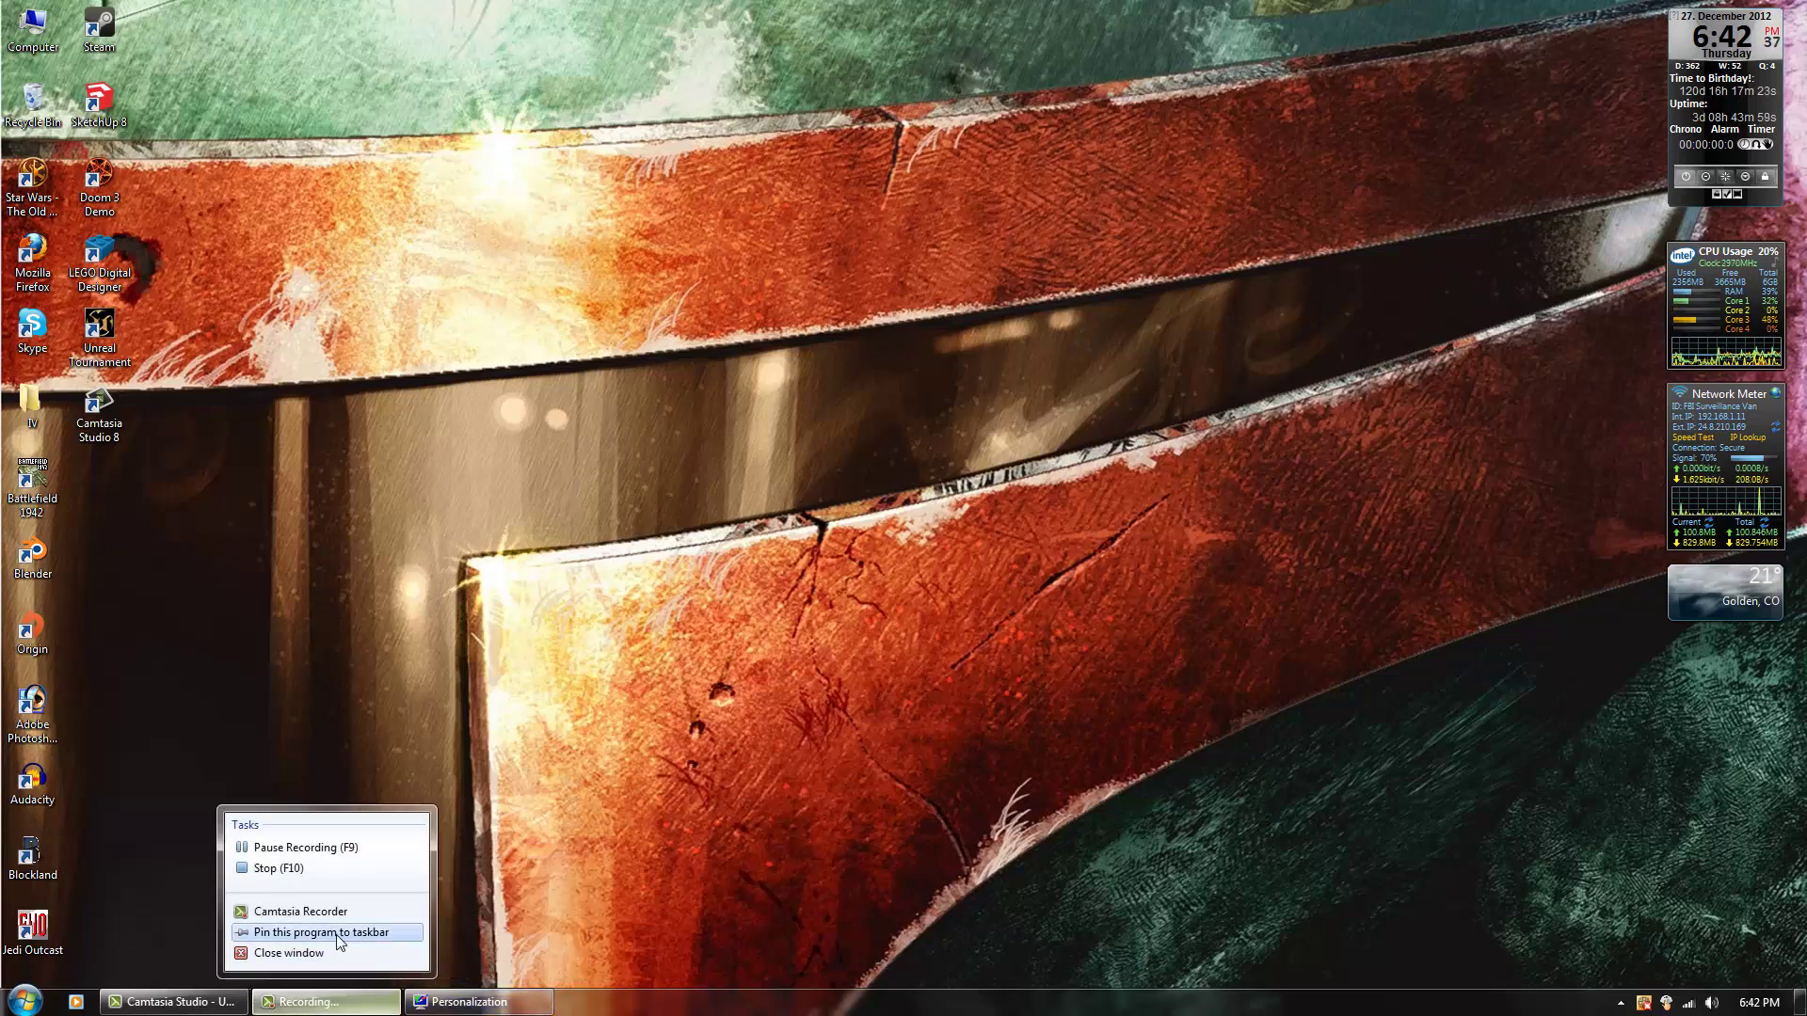
pyautogui.click(299, 847)
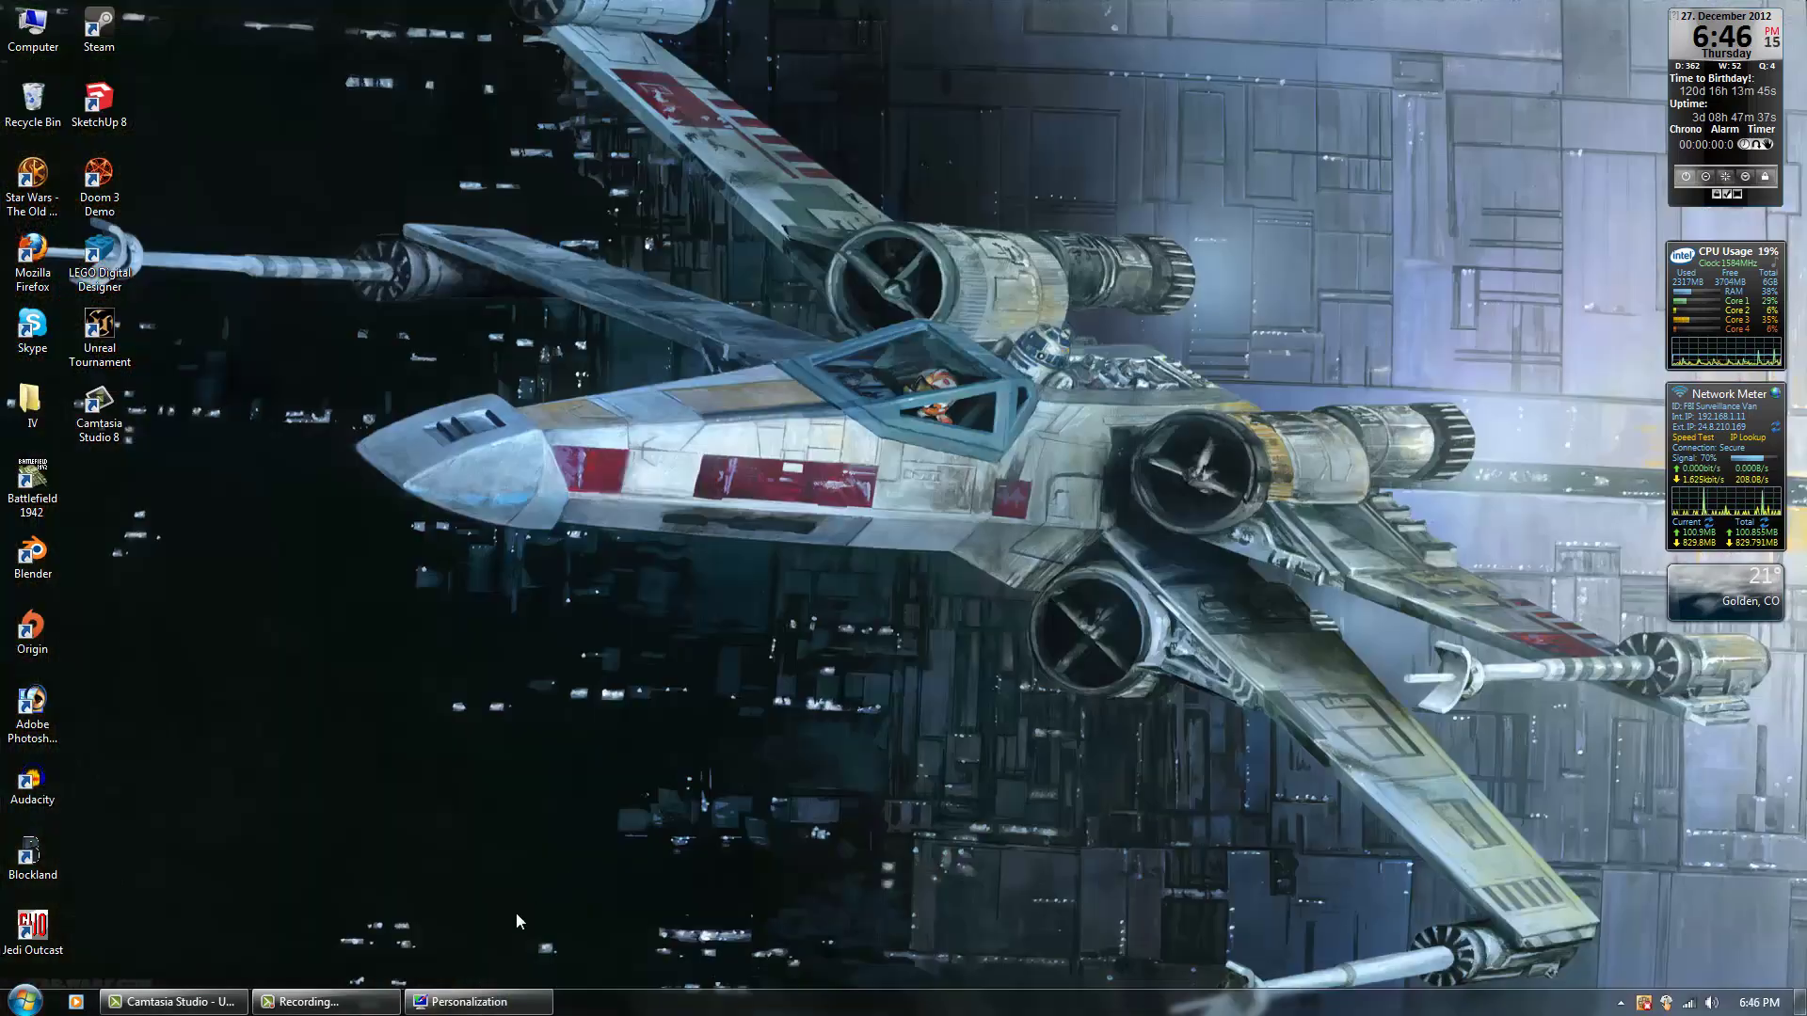
# Step: Close the Personalization window and launch Adobe Photoshop from the desktop
pyautogui.rightClick(504, 1000)
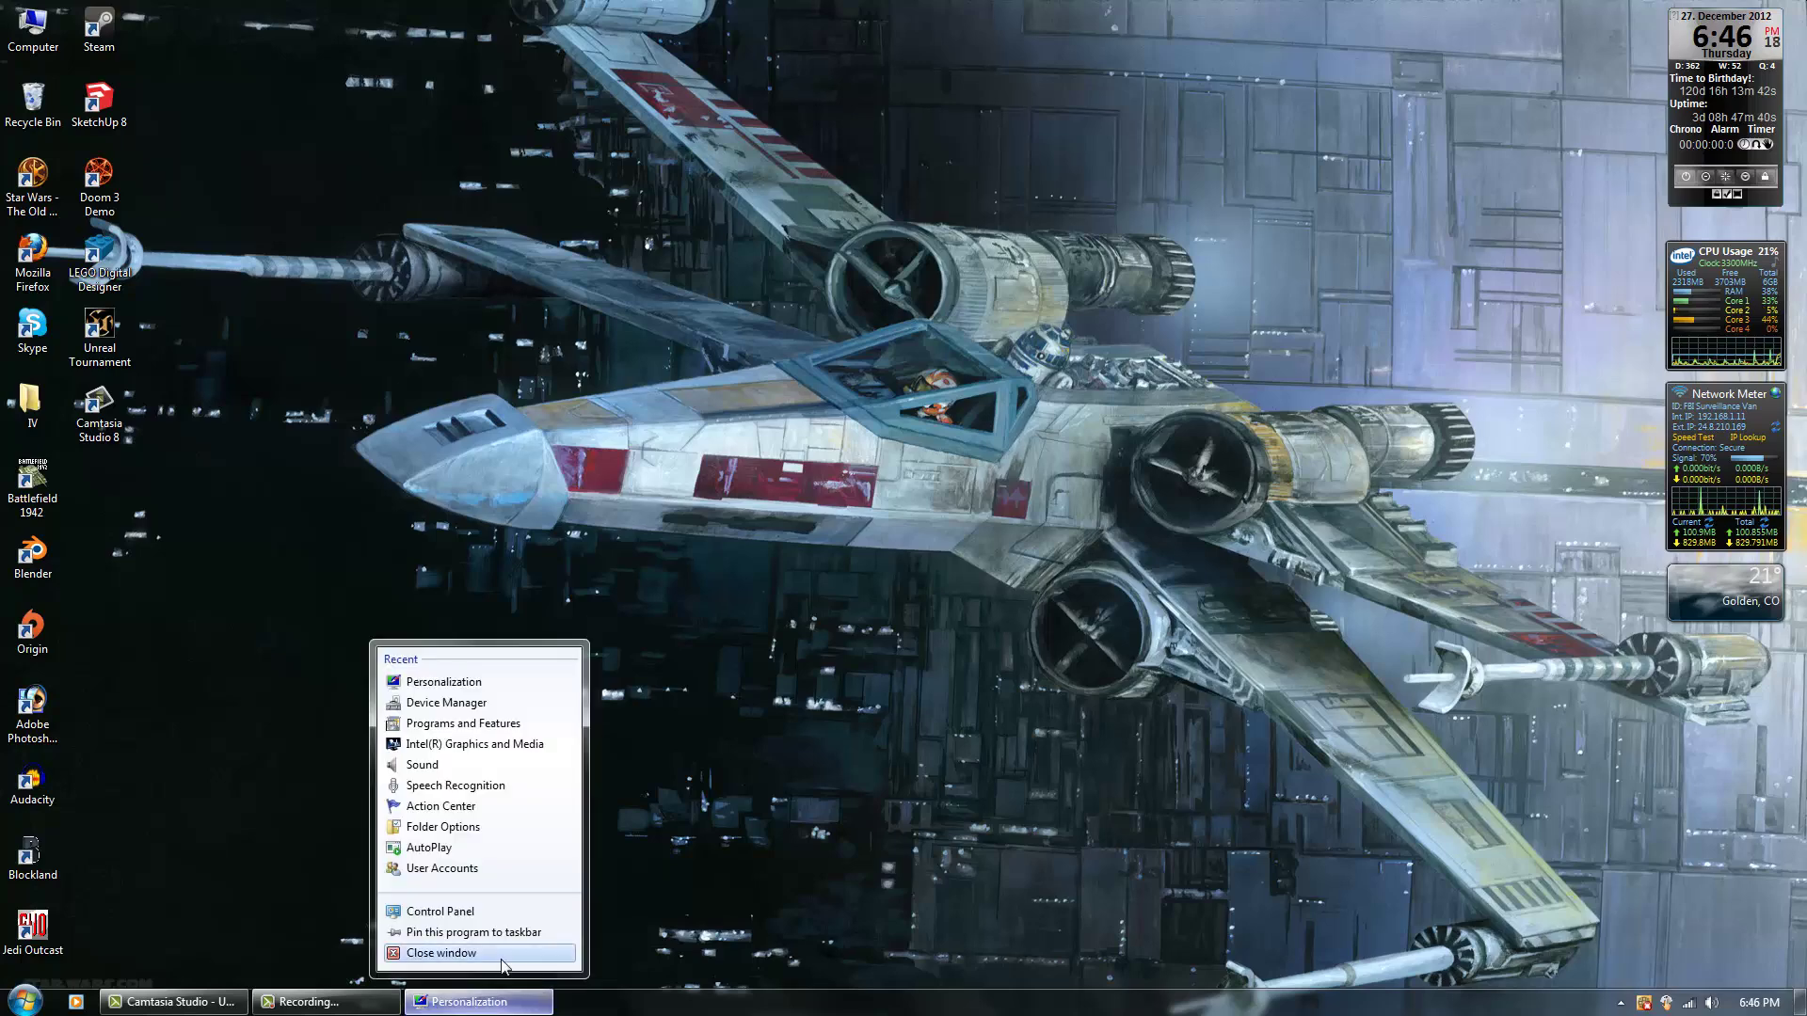
pyautogui.click(502, 954)
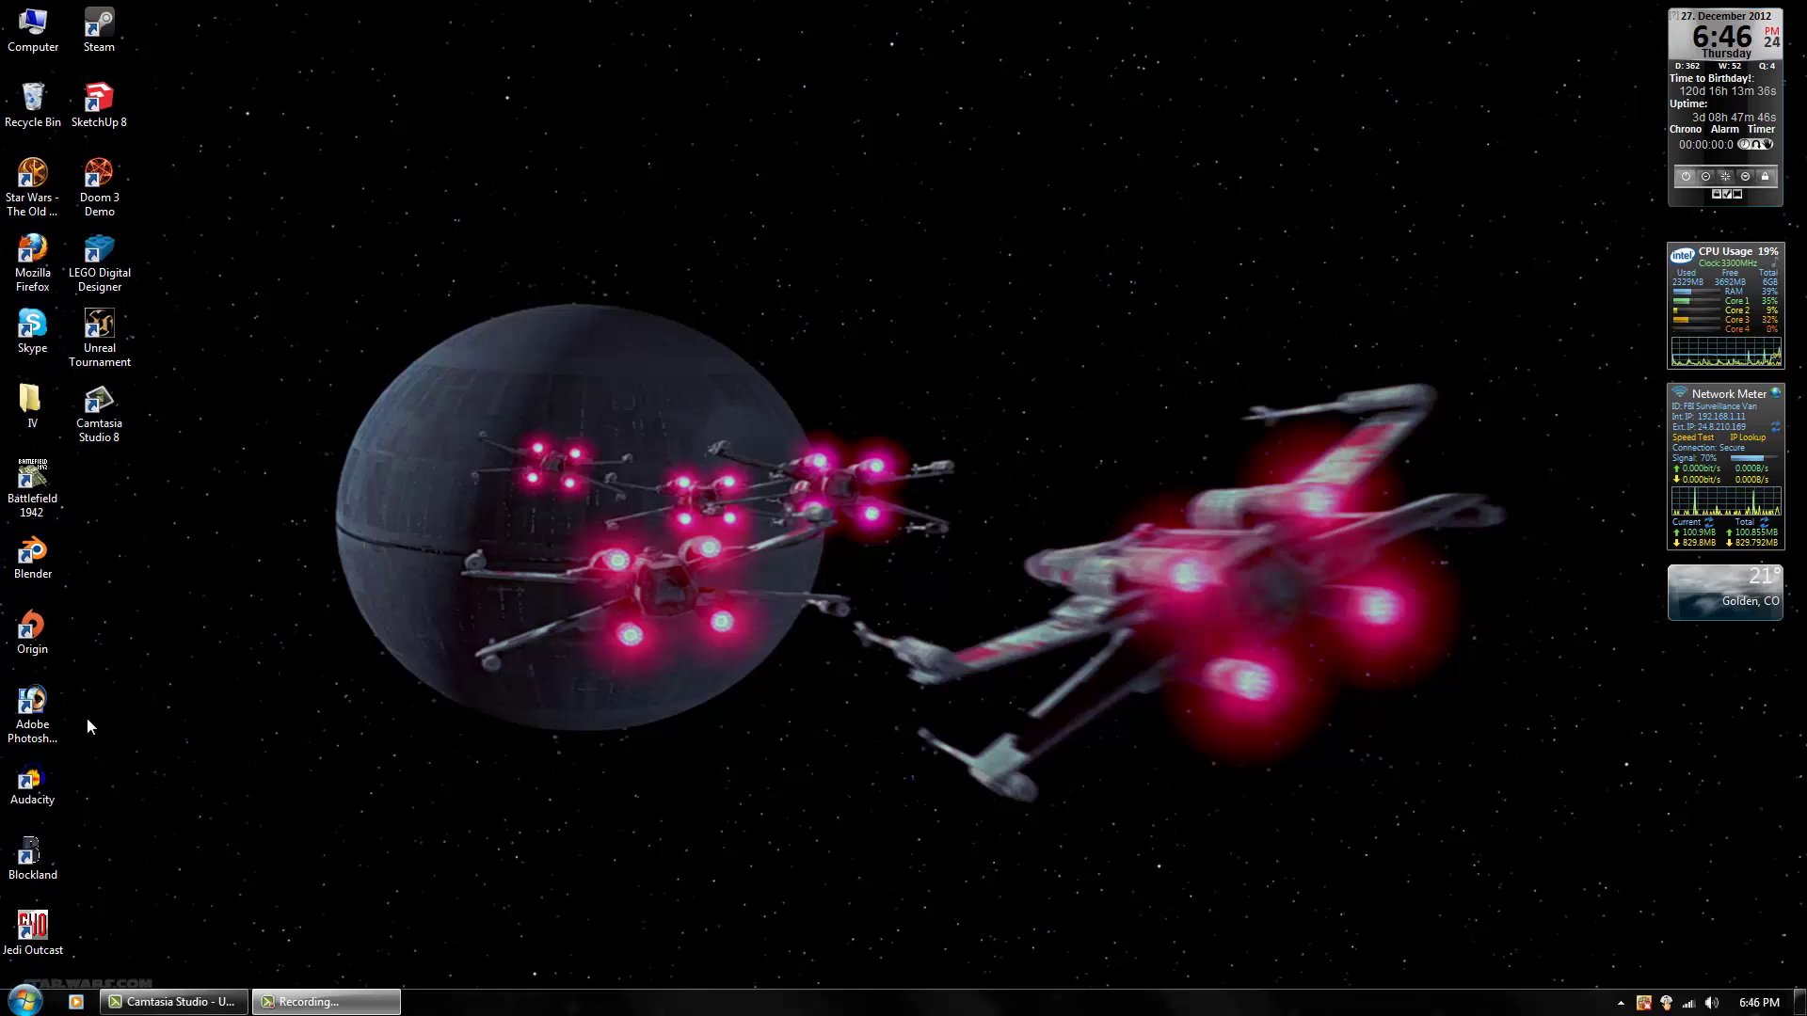
pyautogui.doubleClick(54, 713)
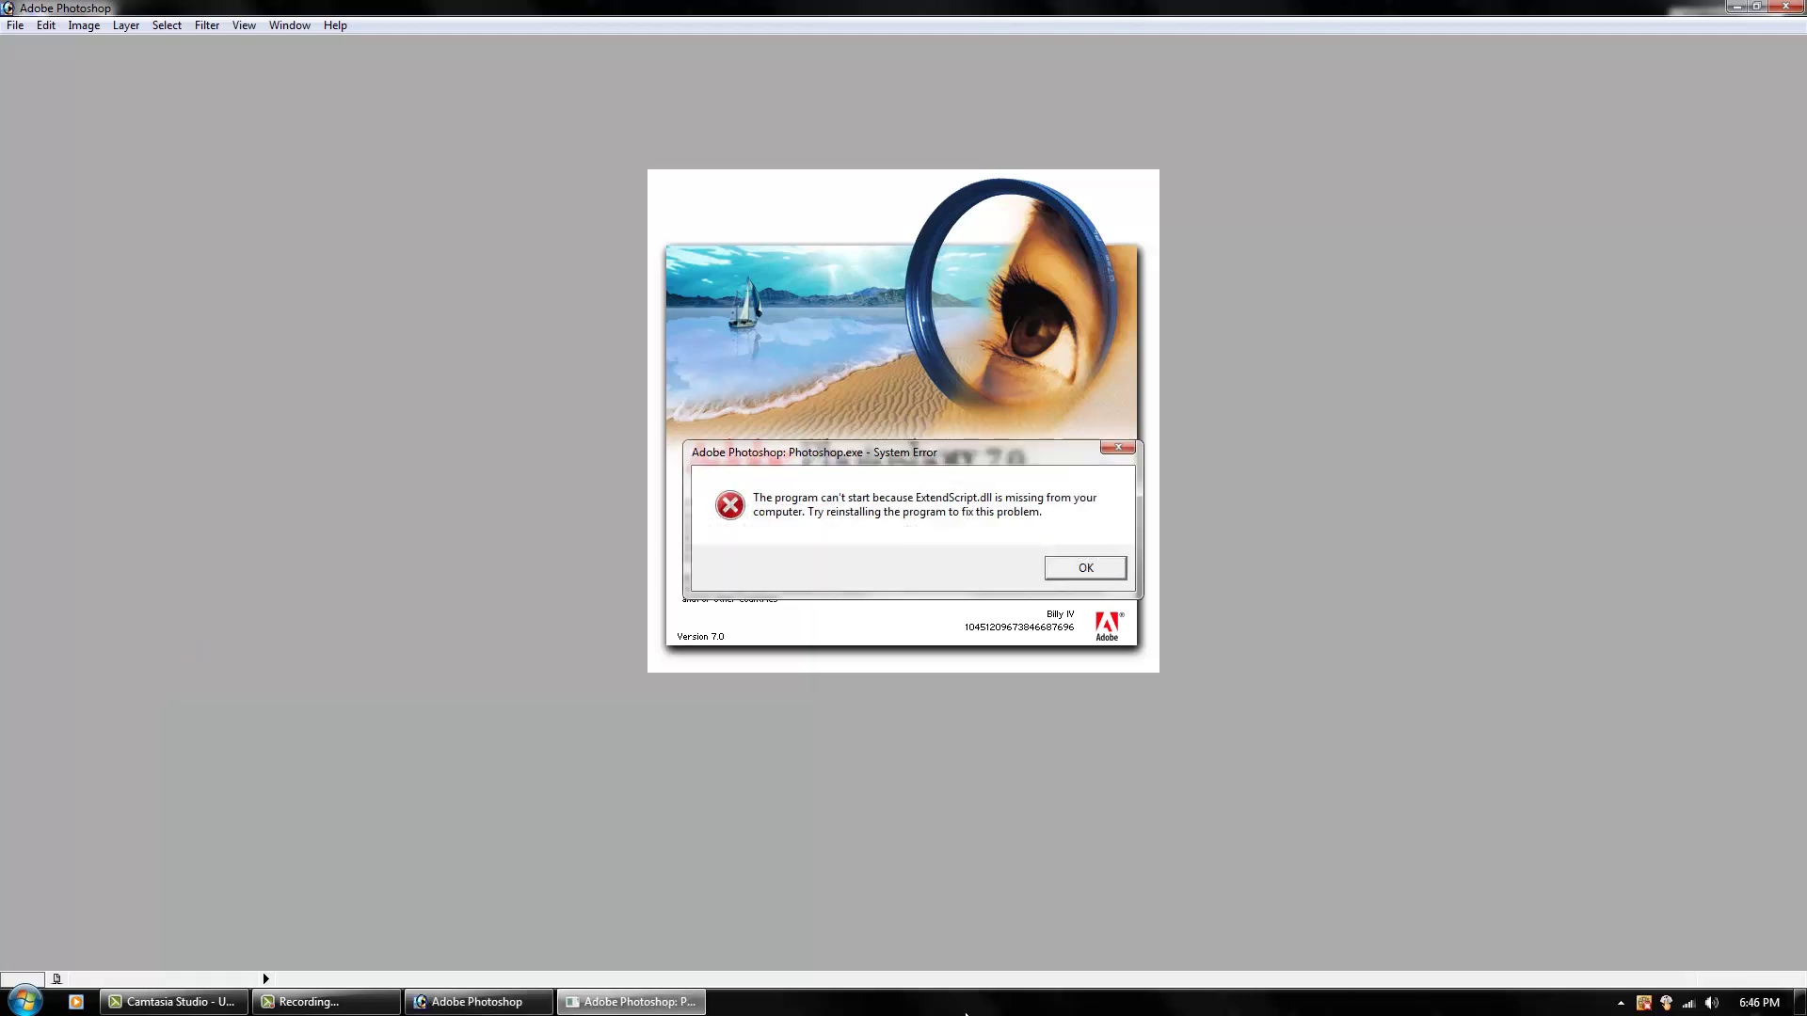
pyautogui.click(1092, 567)
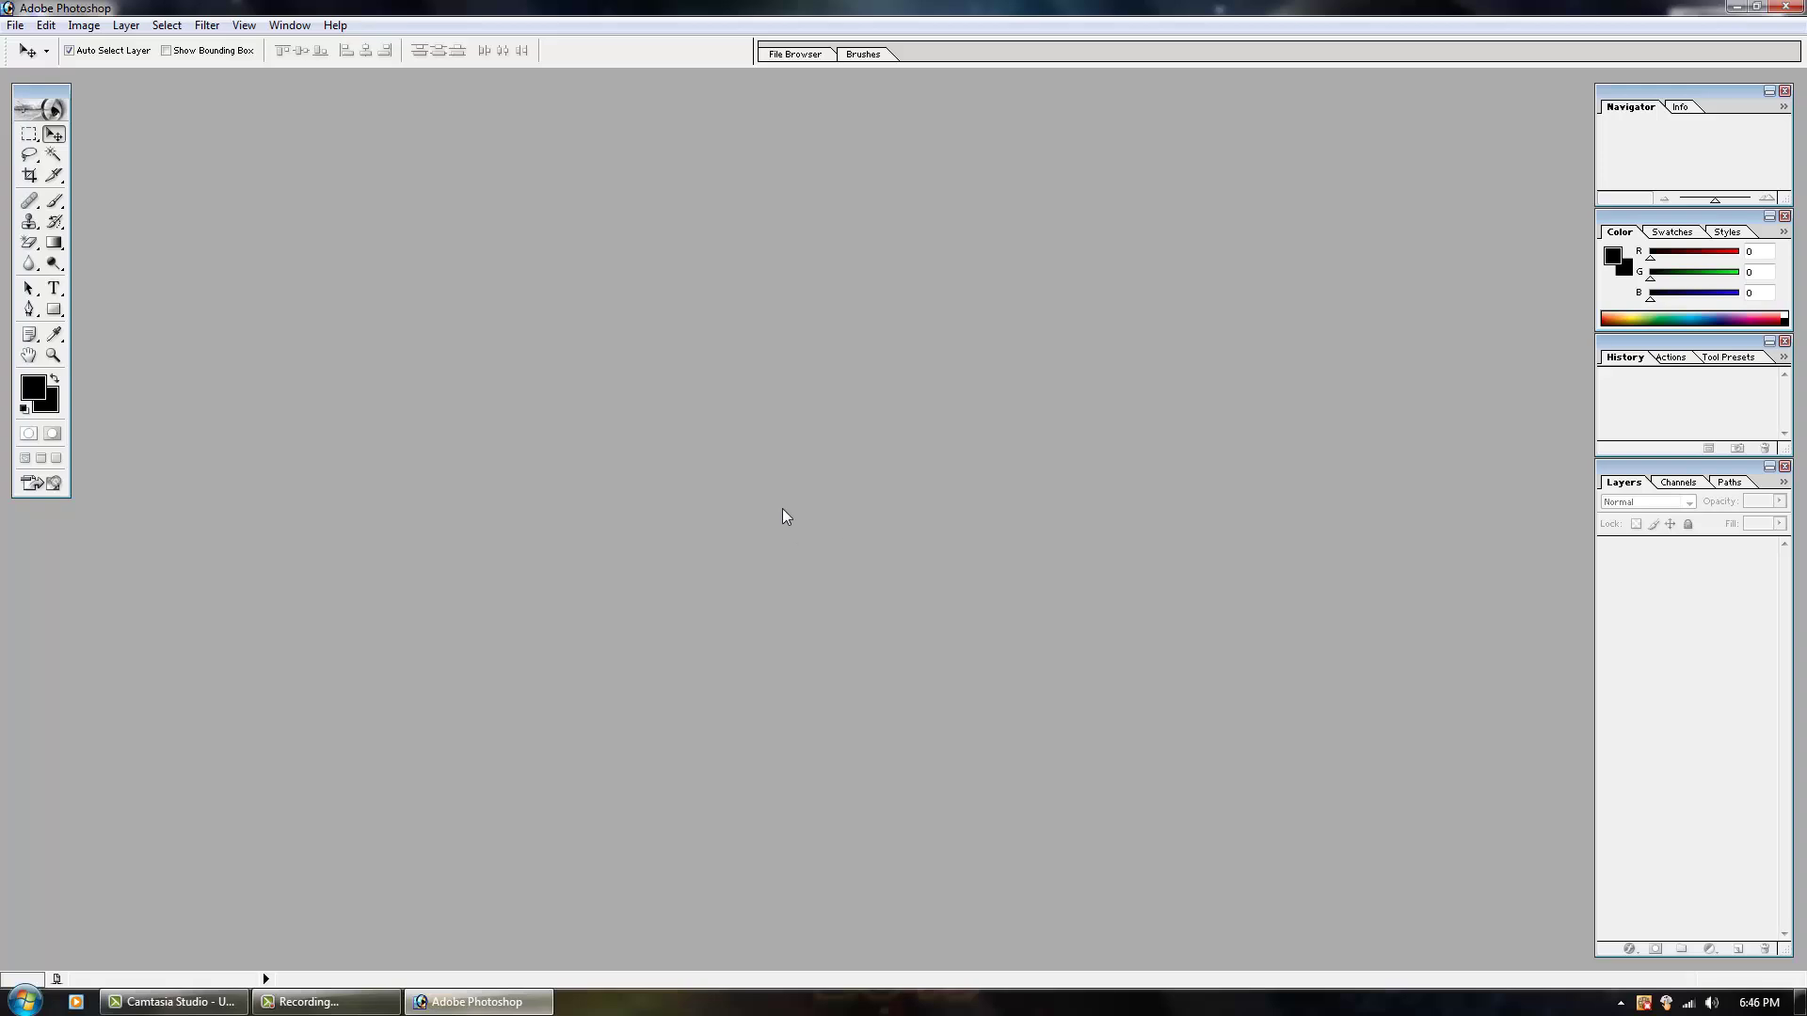
# Step: Create a new white RGB document with the 1920 x 1080 HDTV 1080i preset size
pyautogui.hotkey('ctrl', 'n')
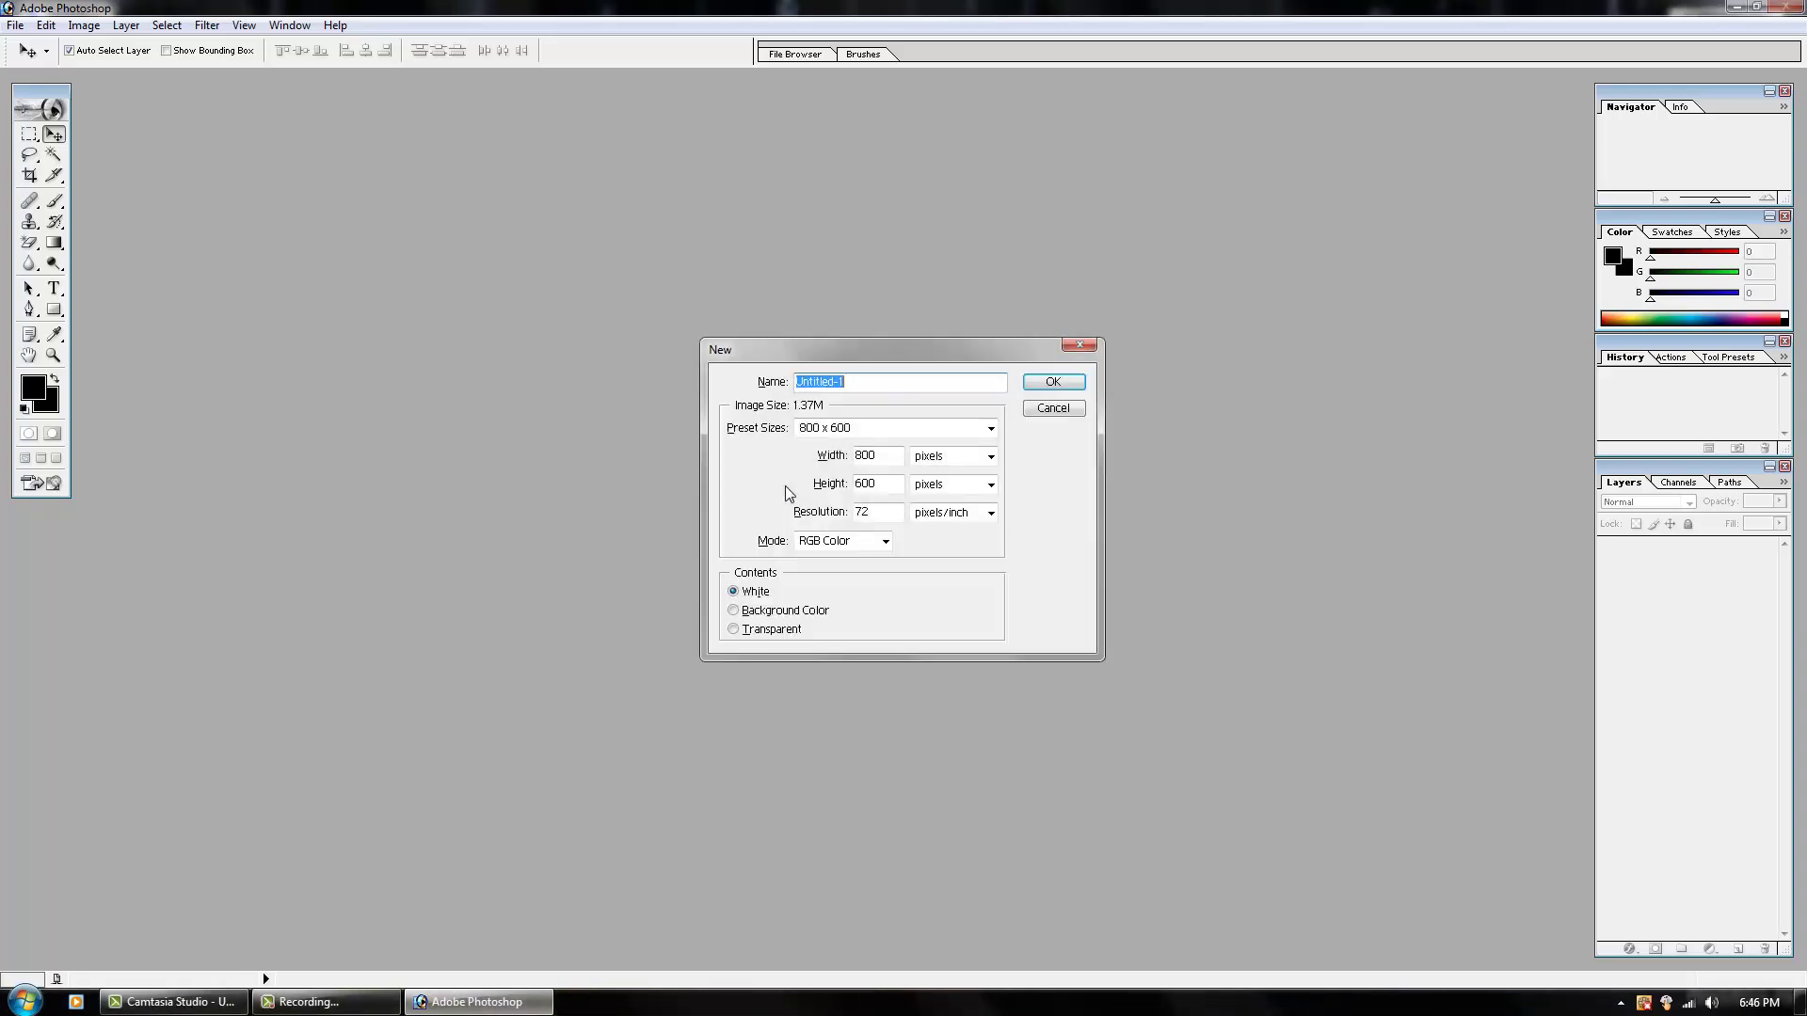
pyautogui.click(891, 433)
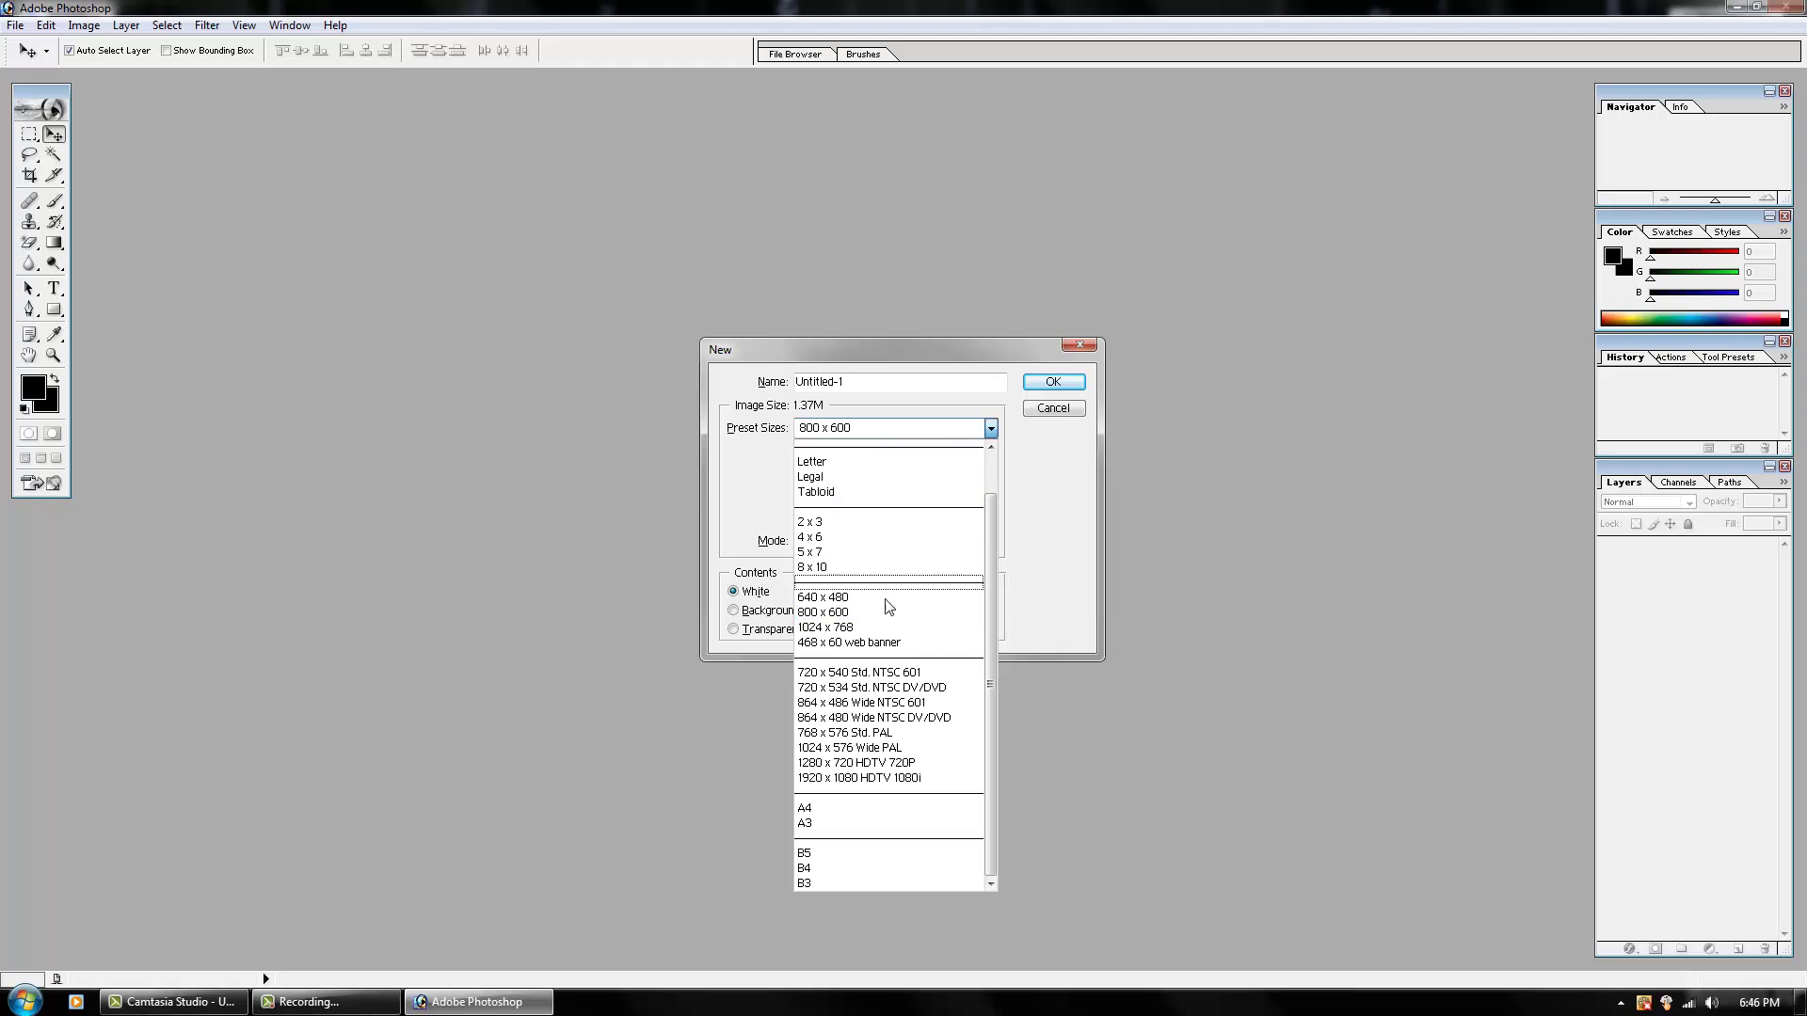
pyautogui.click(815, 779)
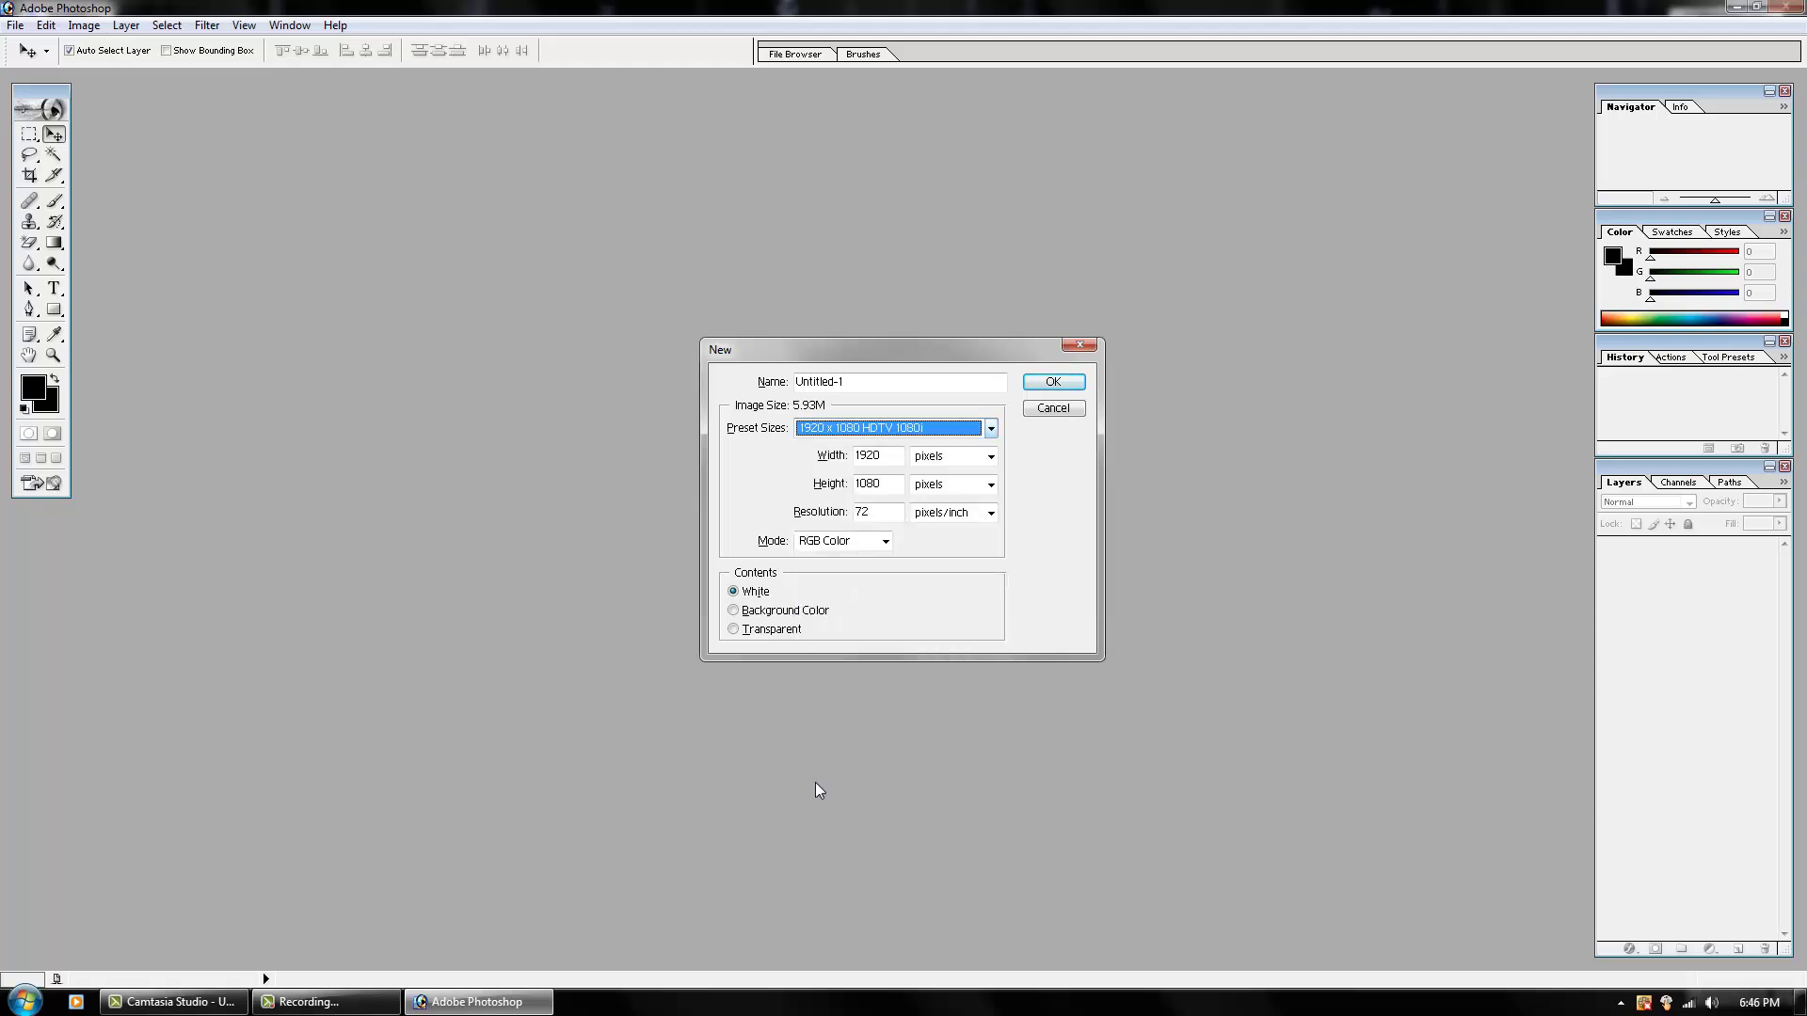
pyautogui.click(1043, 384)
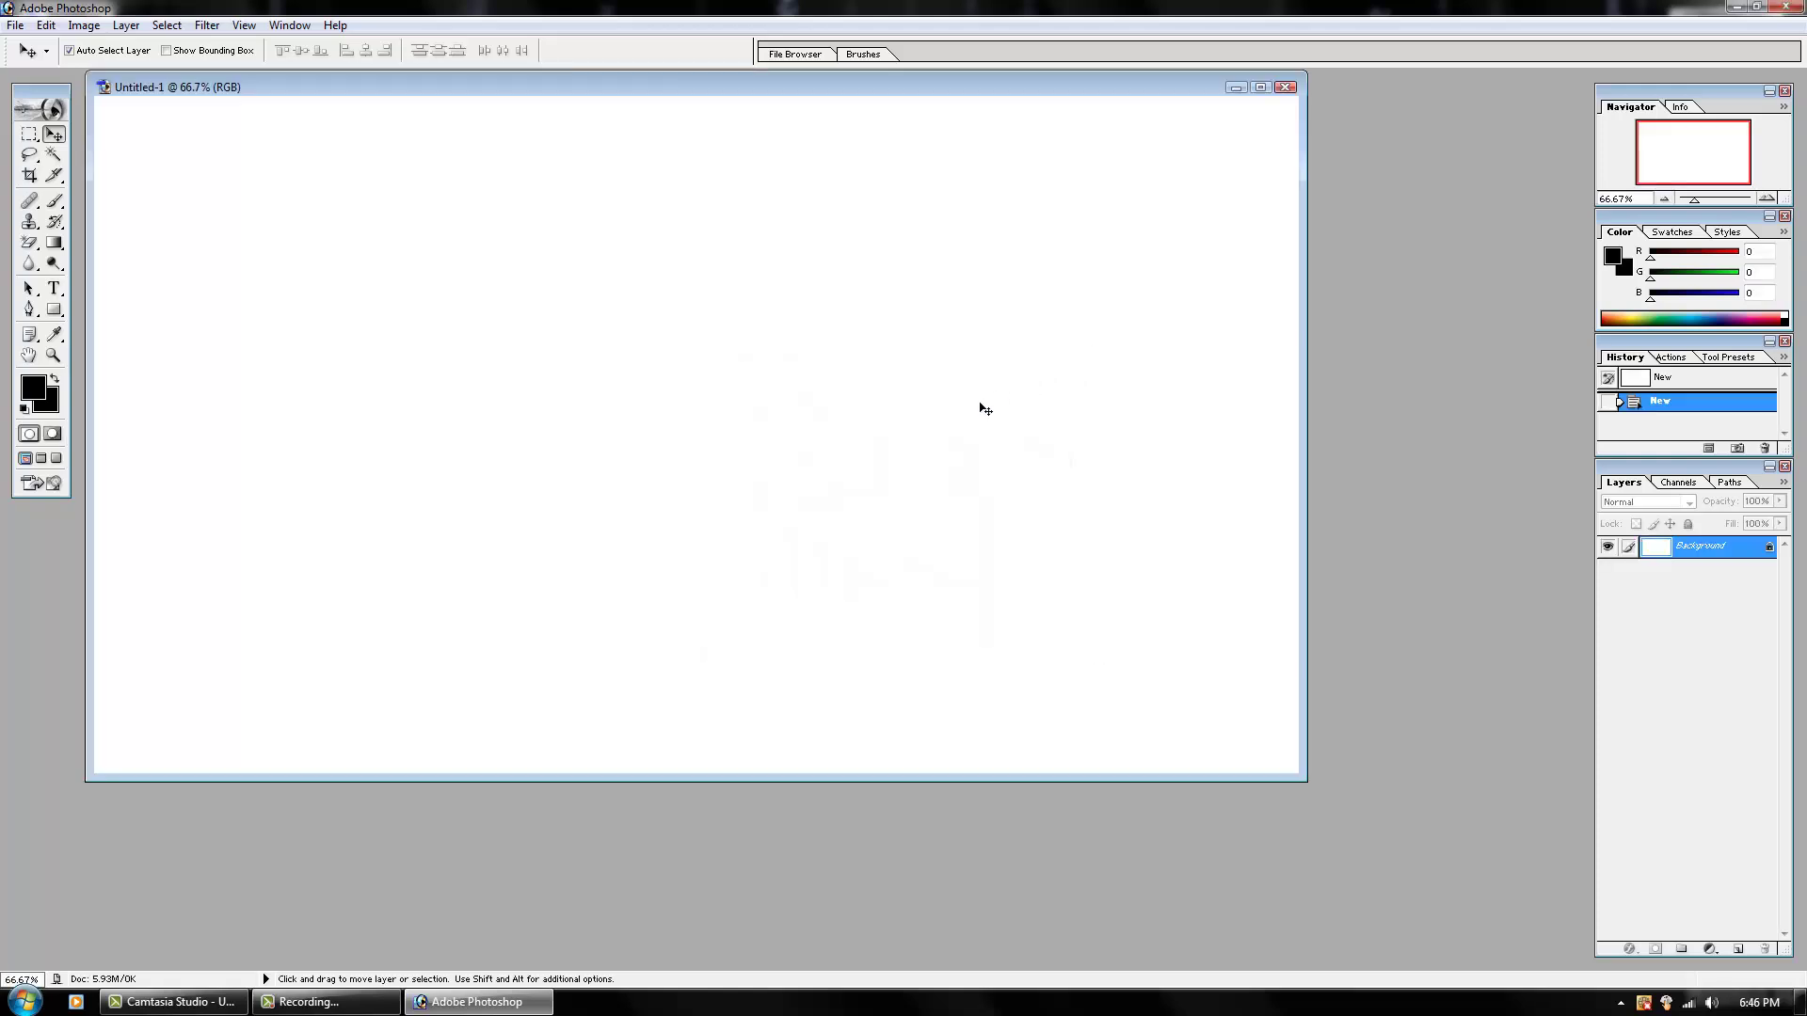
pyautogui.rightClick(366, 1005)
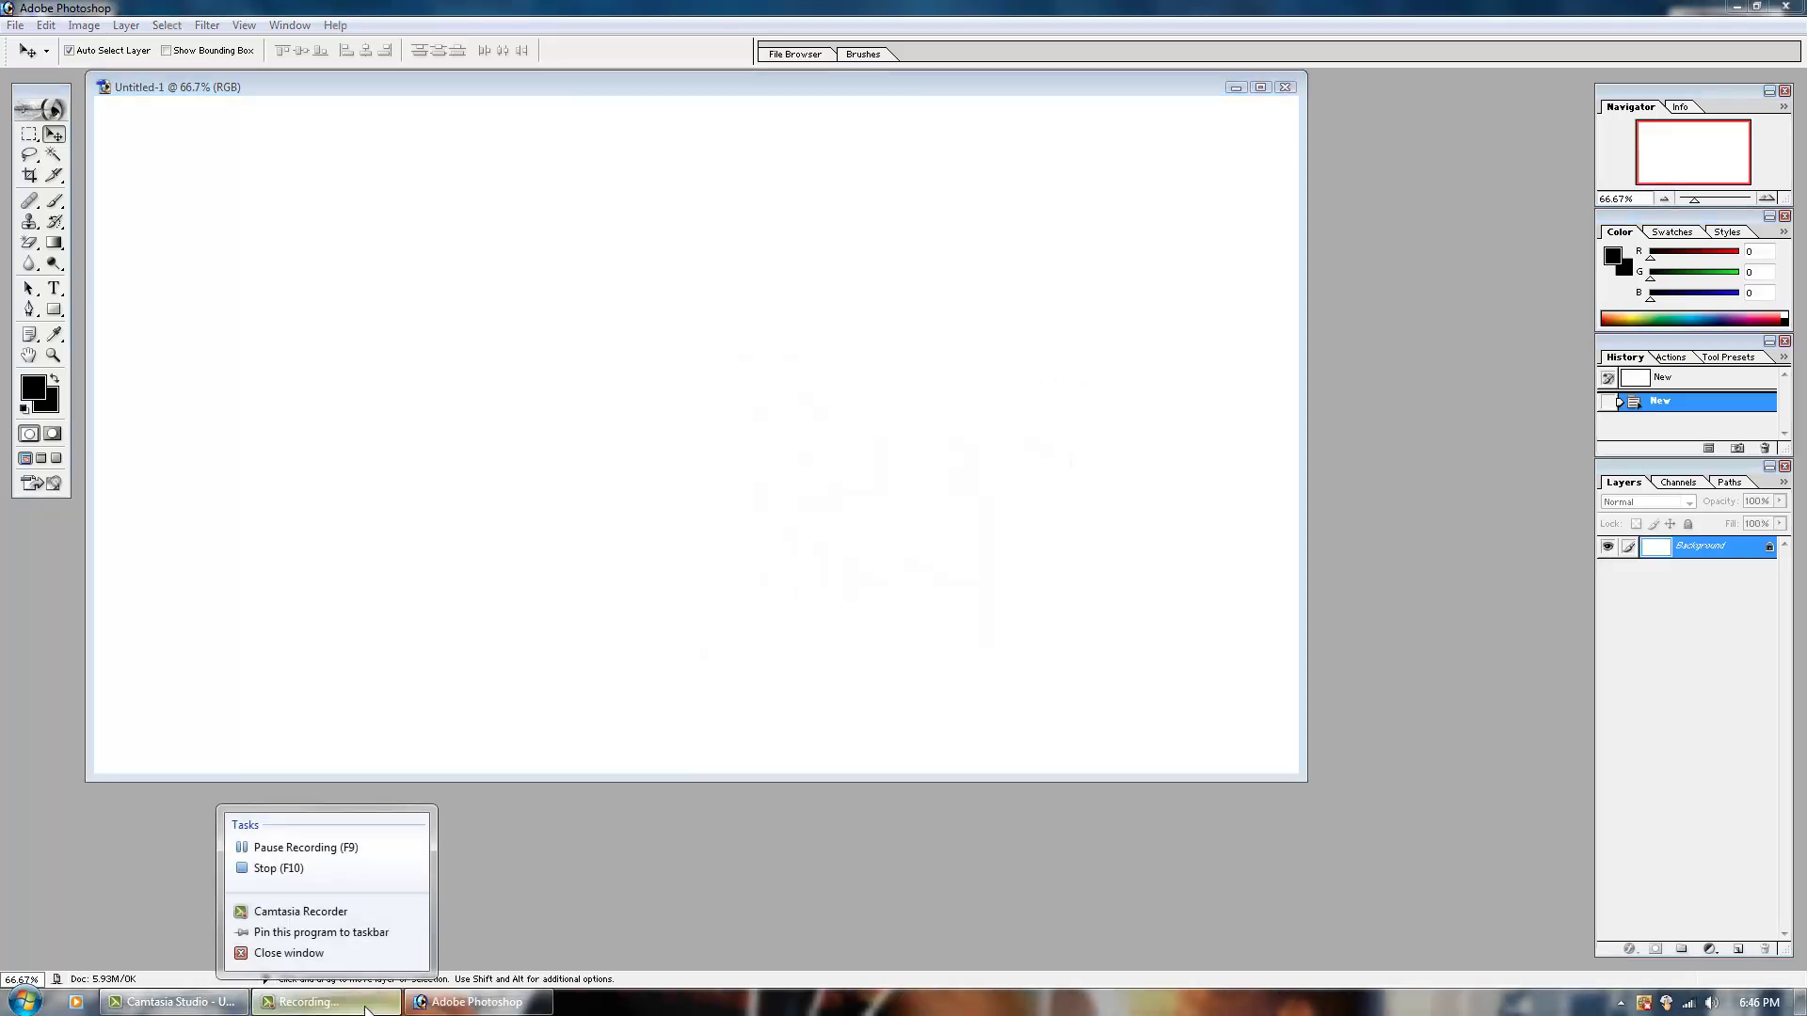
pyautogui.click(527, 834)
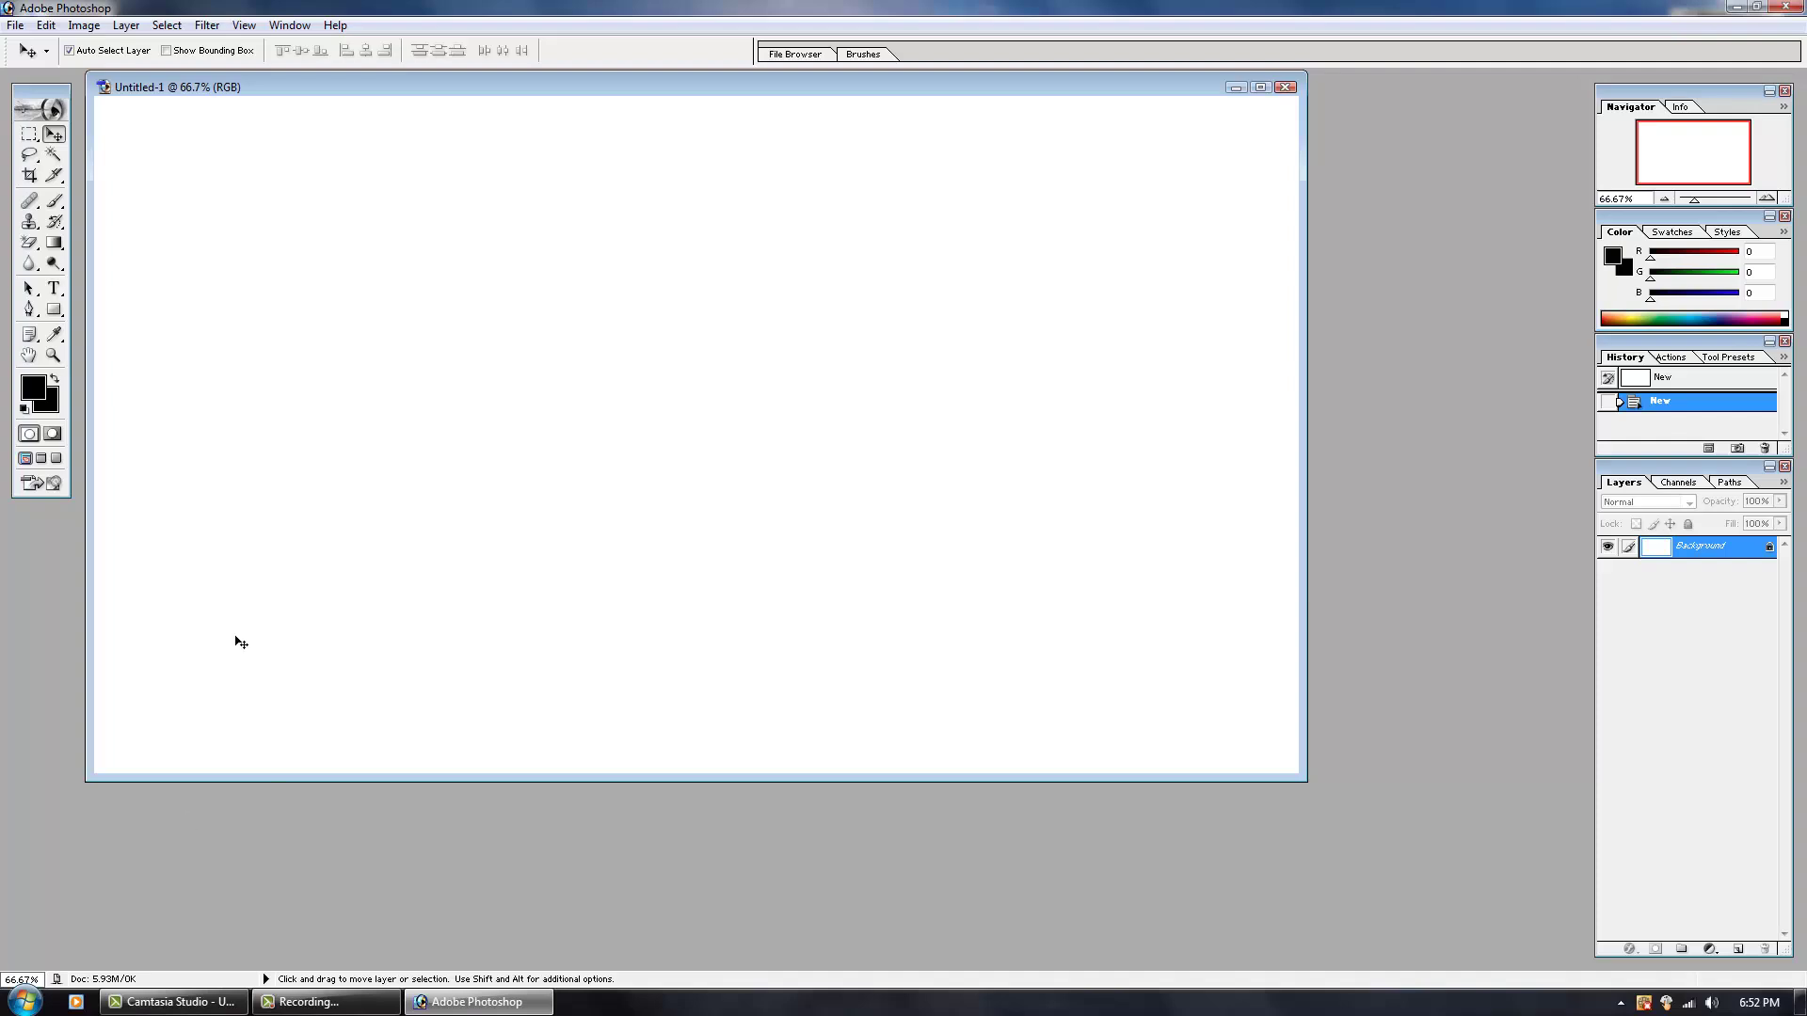
# Step: Fill the canvas from its left edge to its right edge with a linear Transparent Rainbow gradient
pyautogui.click(57, 247)
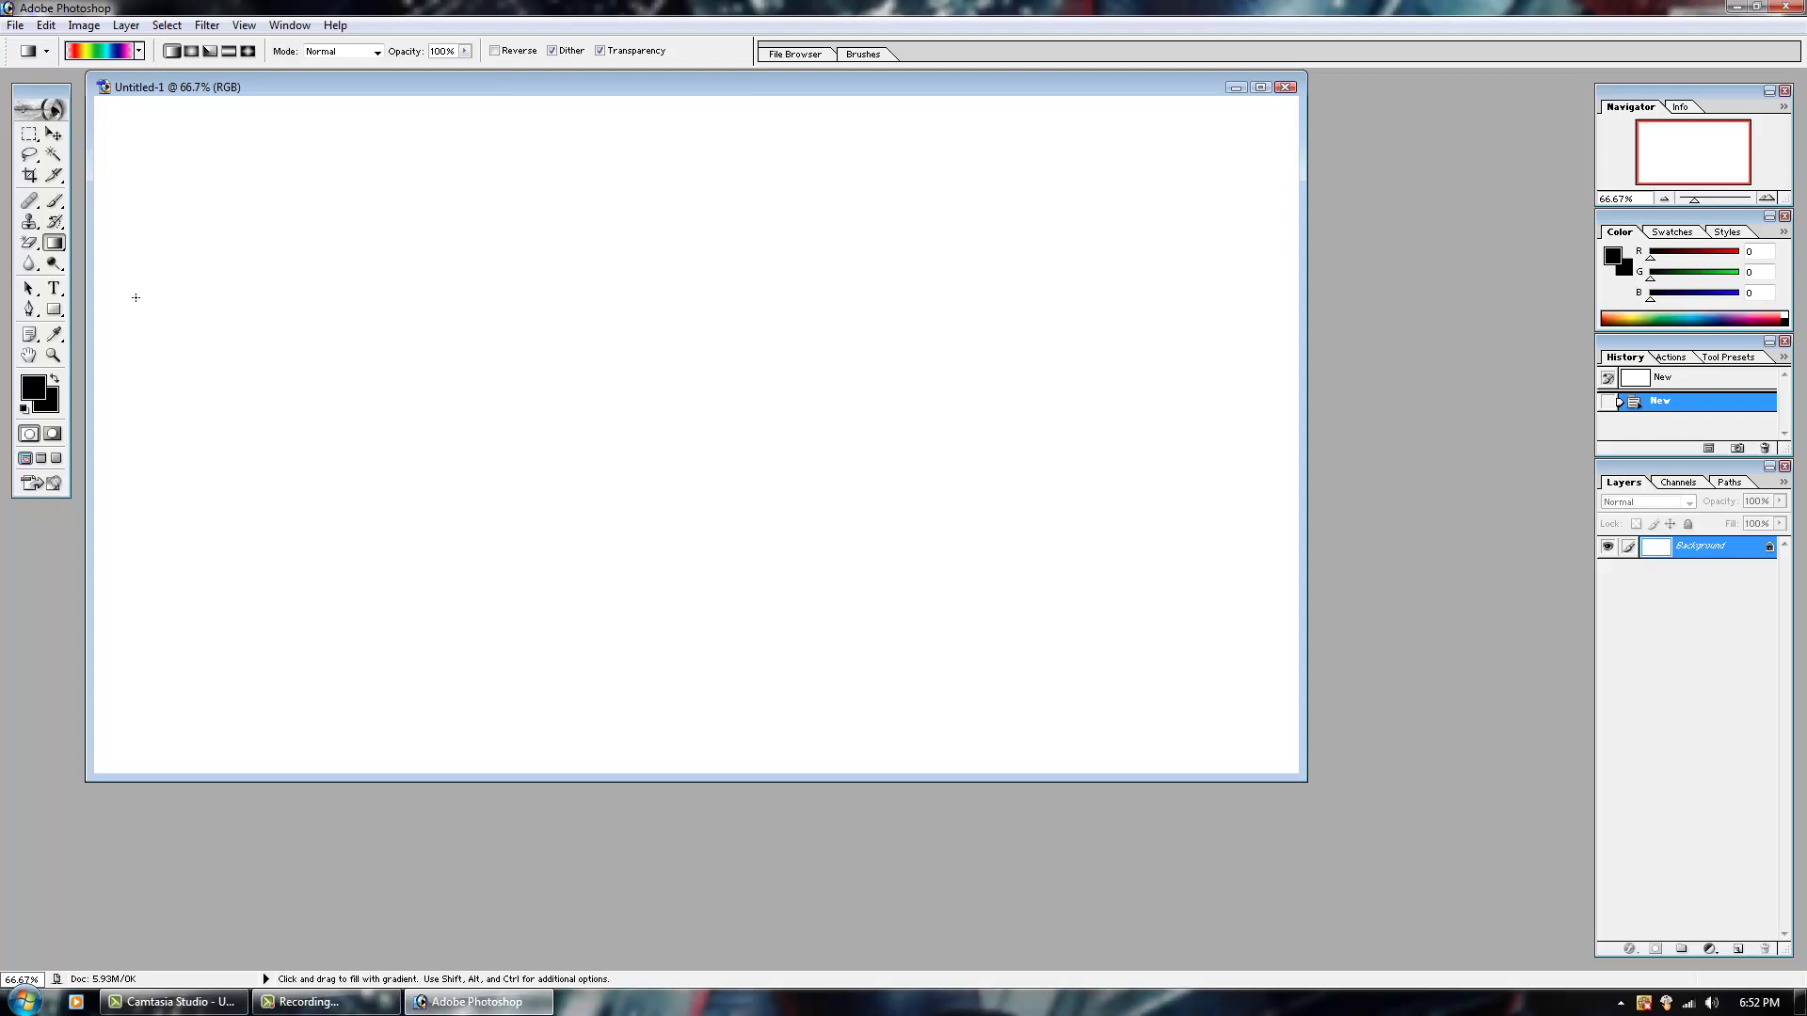
pyautogui.moveTo(179, 362); pyautogui.dragTo(963, 366)
pyautogui.moveTo(1268, 373); pyautogui.dragTo(1288, 368)
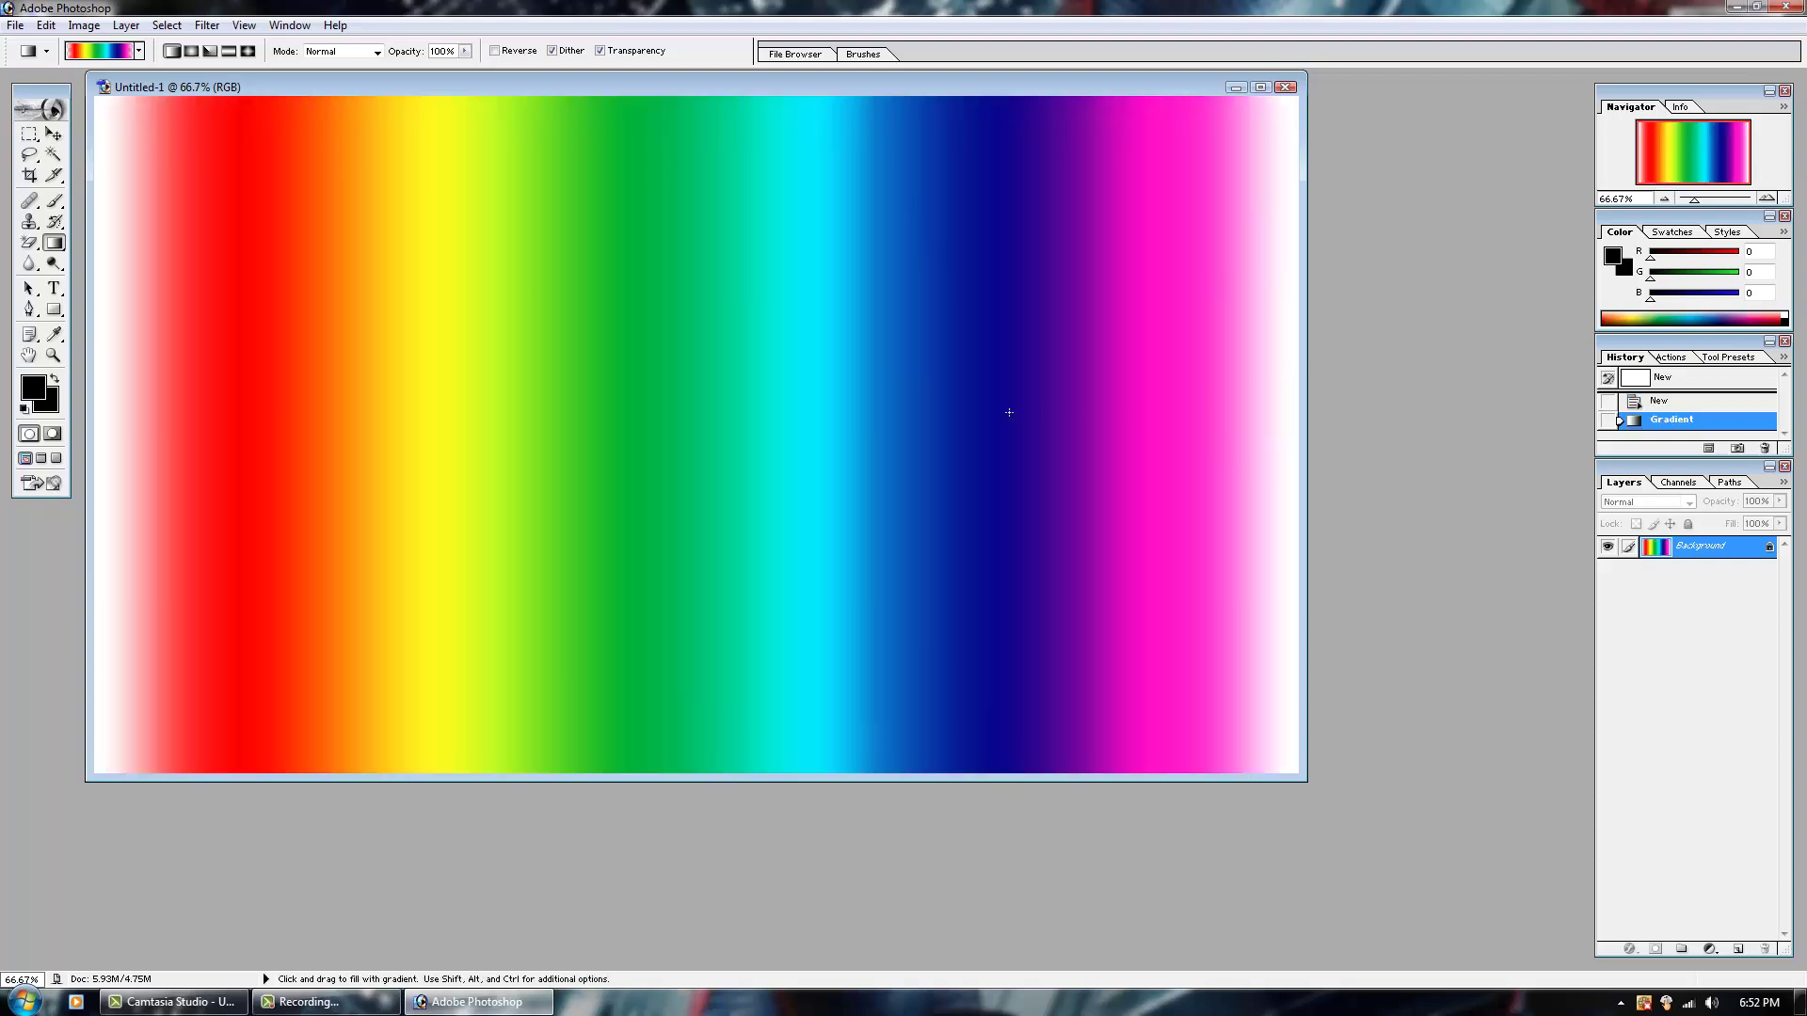
# Step: Fill the whole canvas from left to right with a linear gradient using the Spectrum preset
pyautogui.click(138, 52)
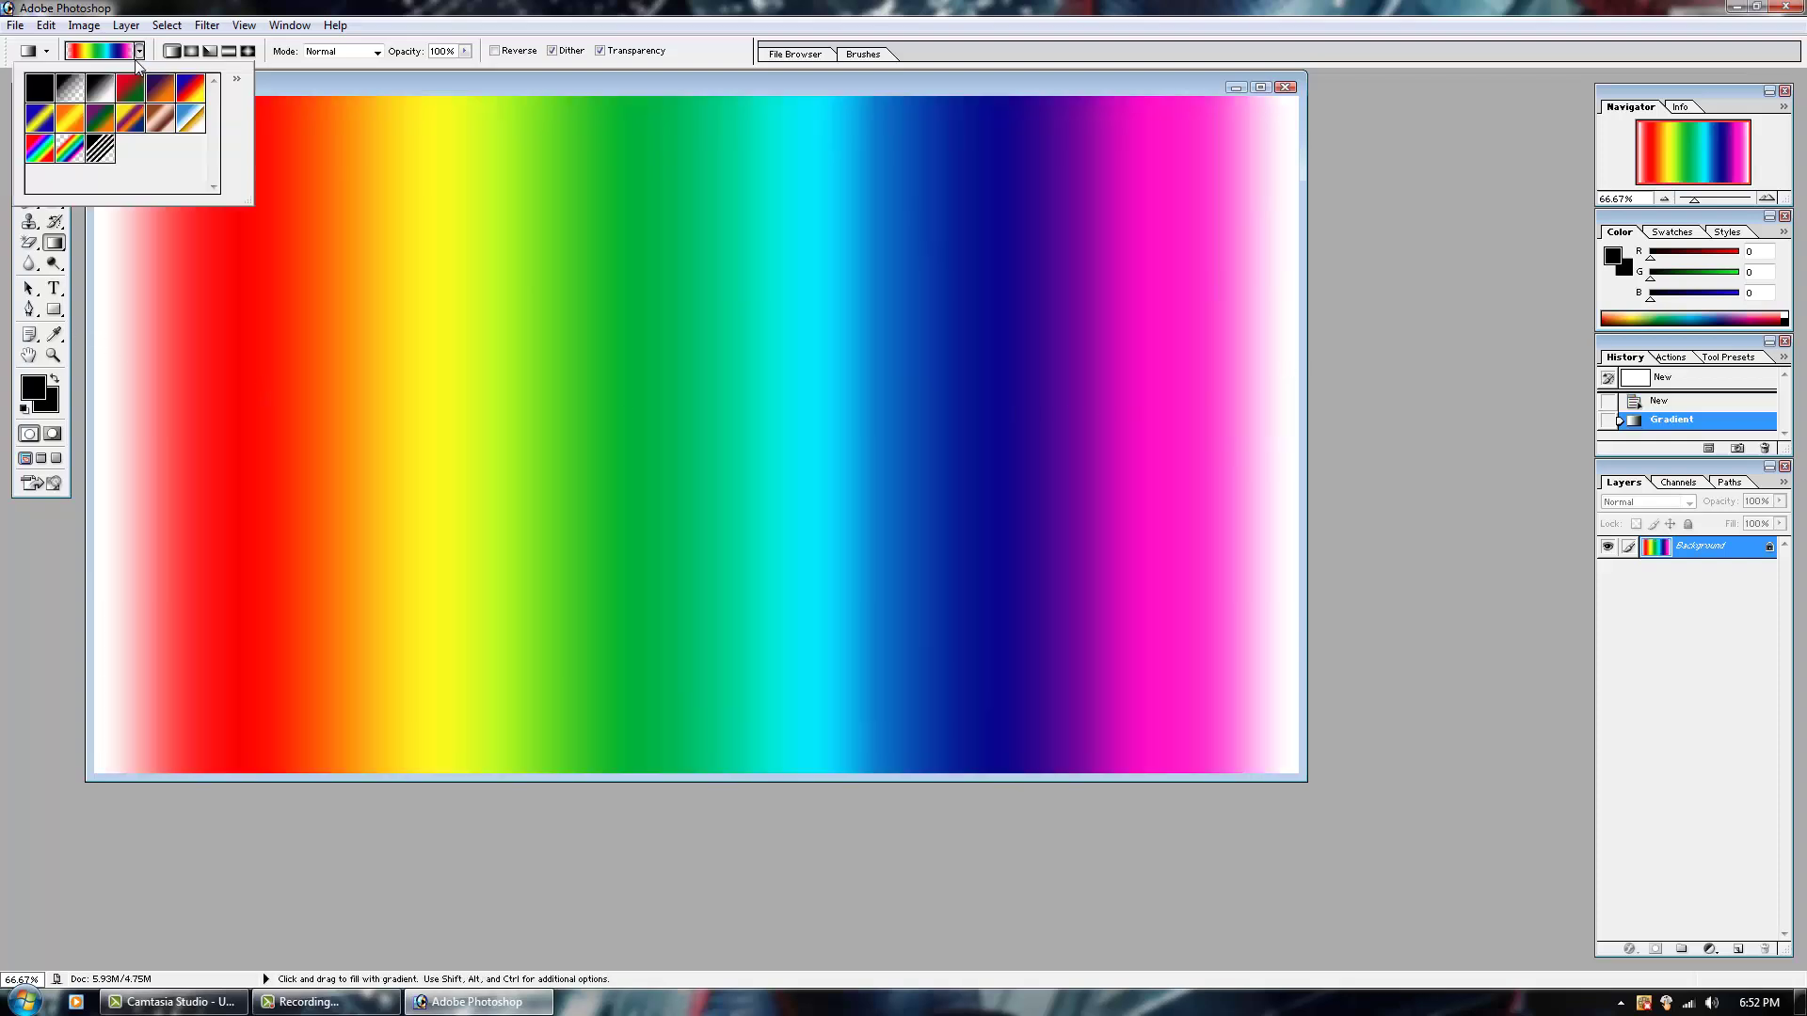
pyautogui.click(45, 153)
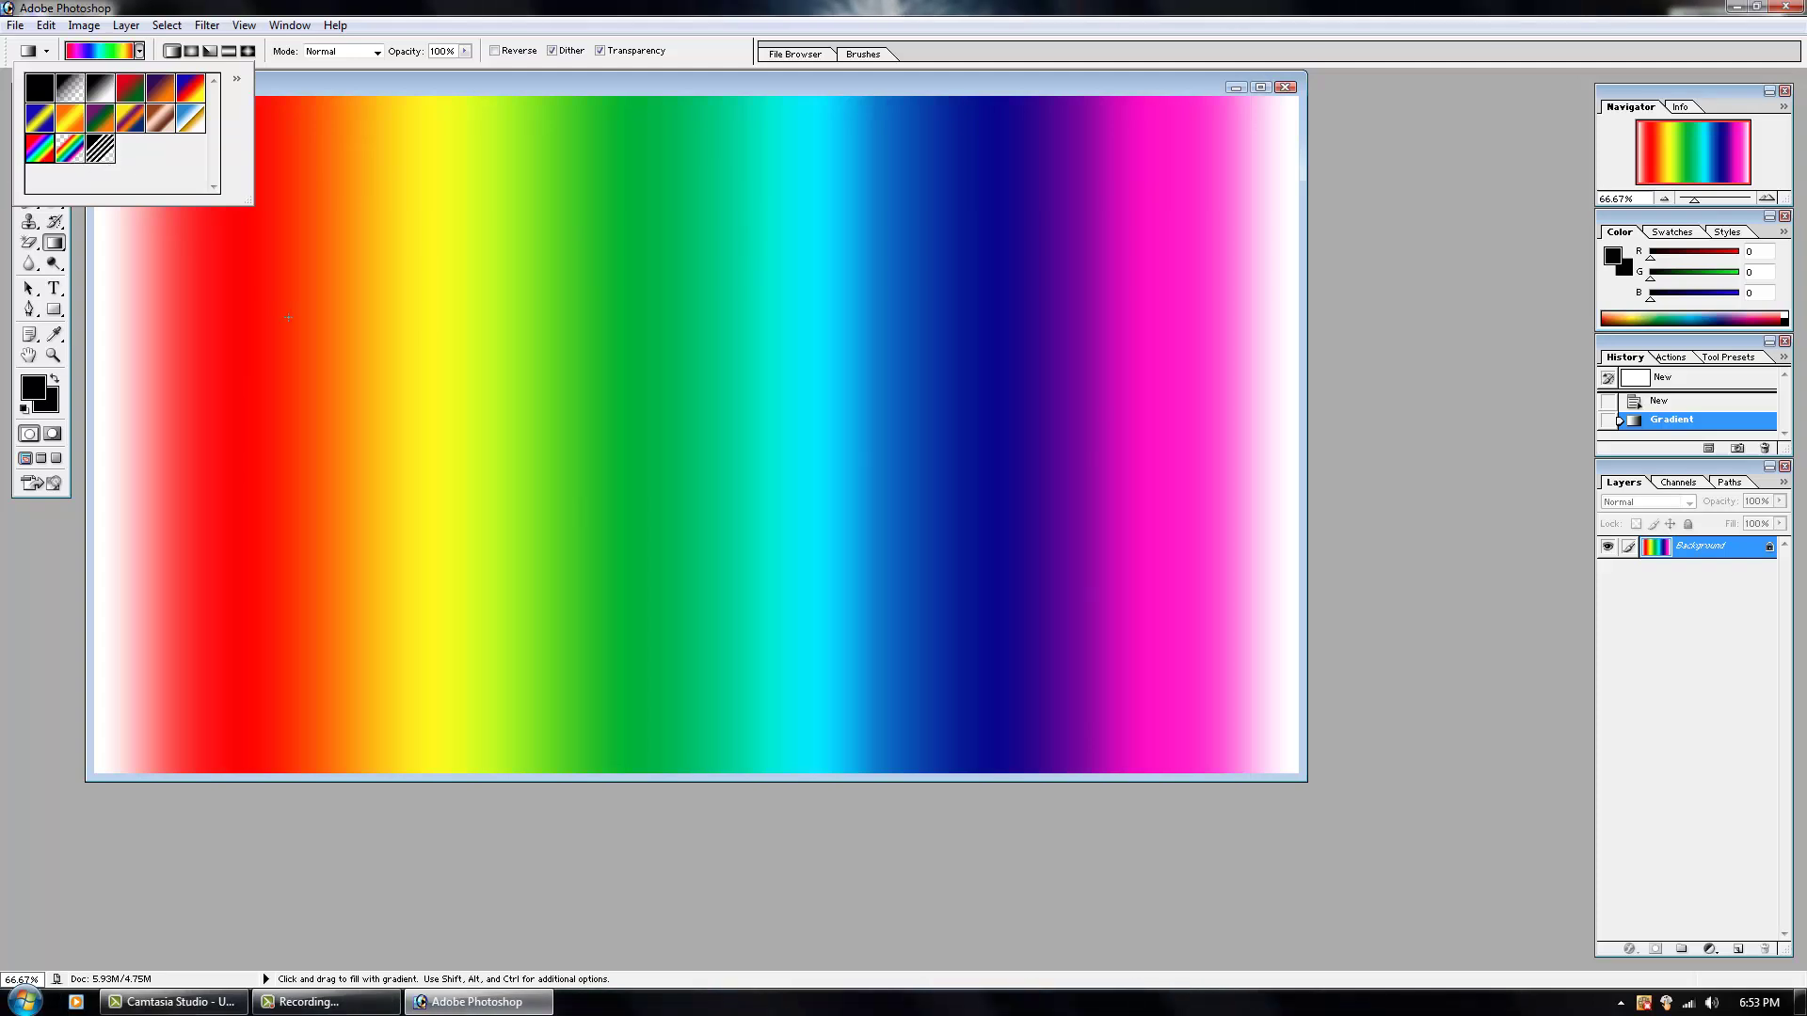
pyautogui.click(98, 429)
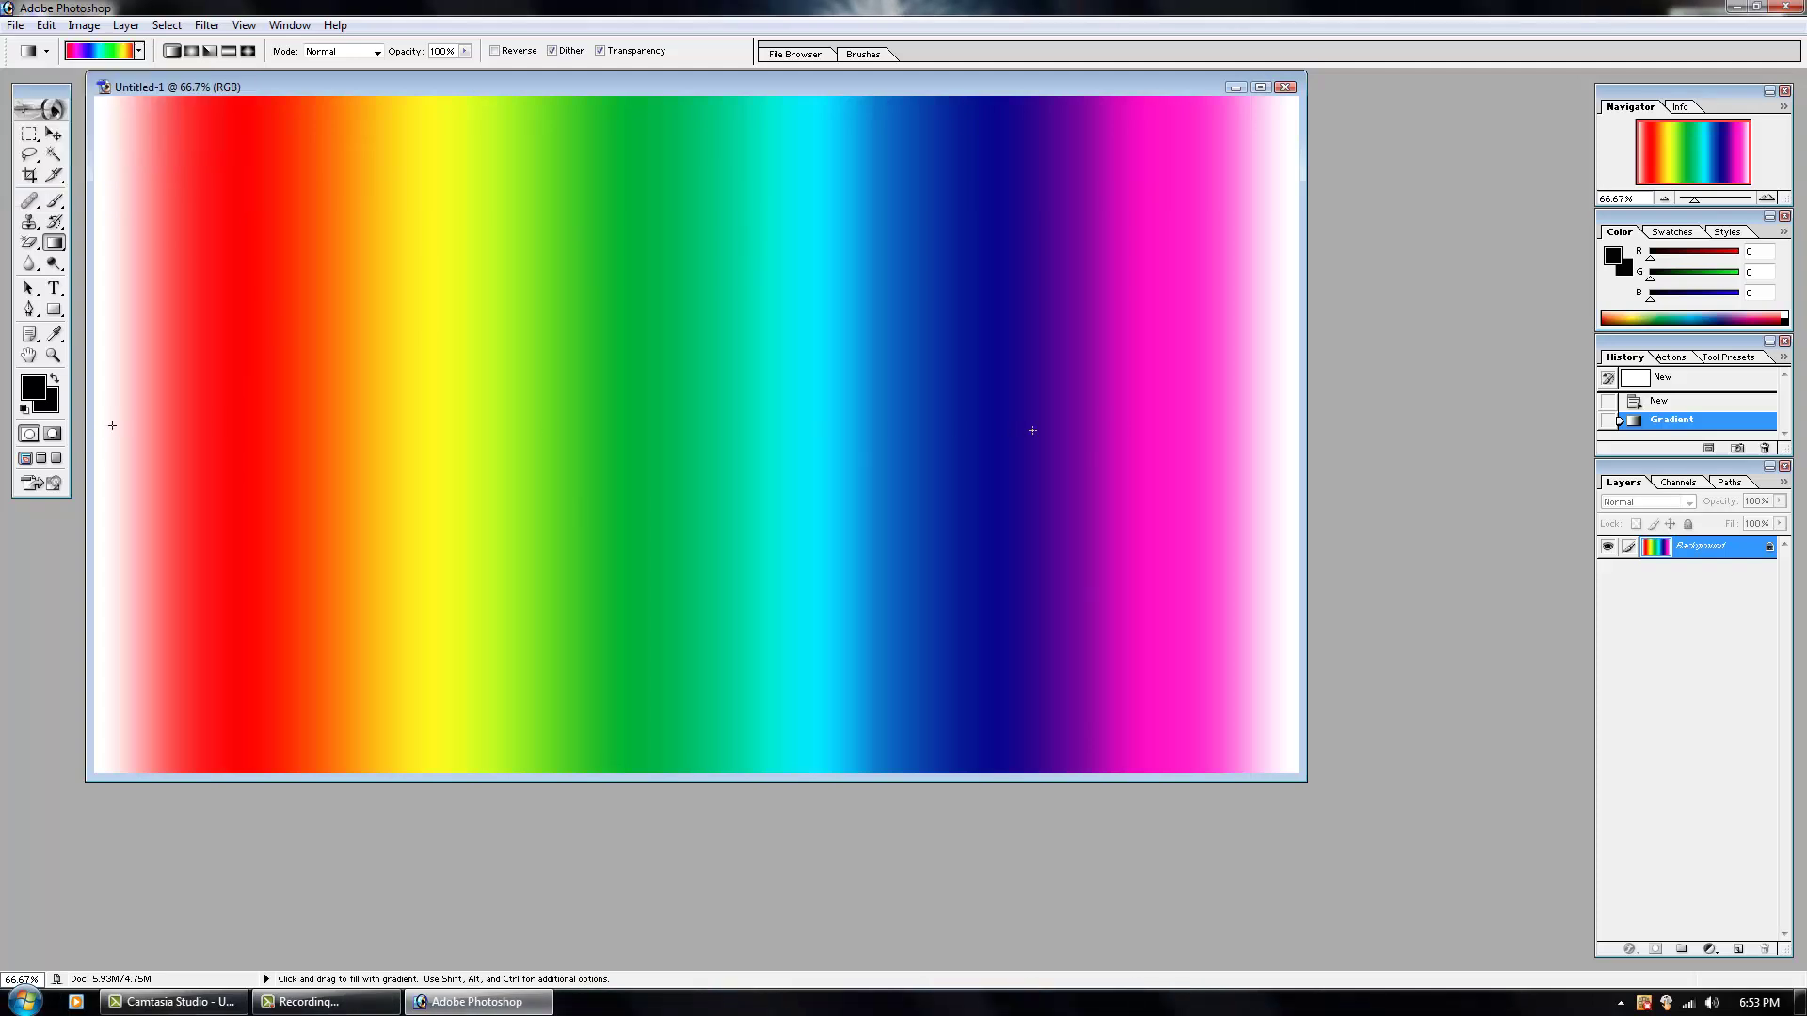
pyautogui.moveTo(112, 426); pyautogui.dragTo(1302, 427)
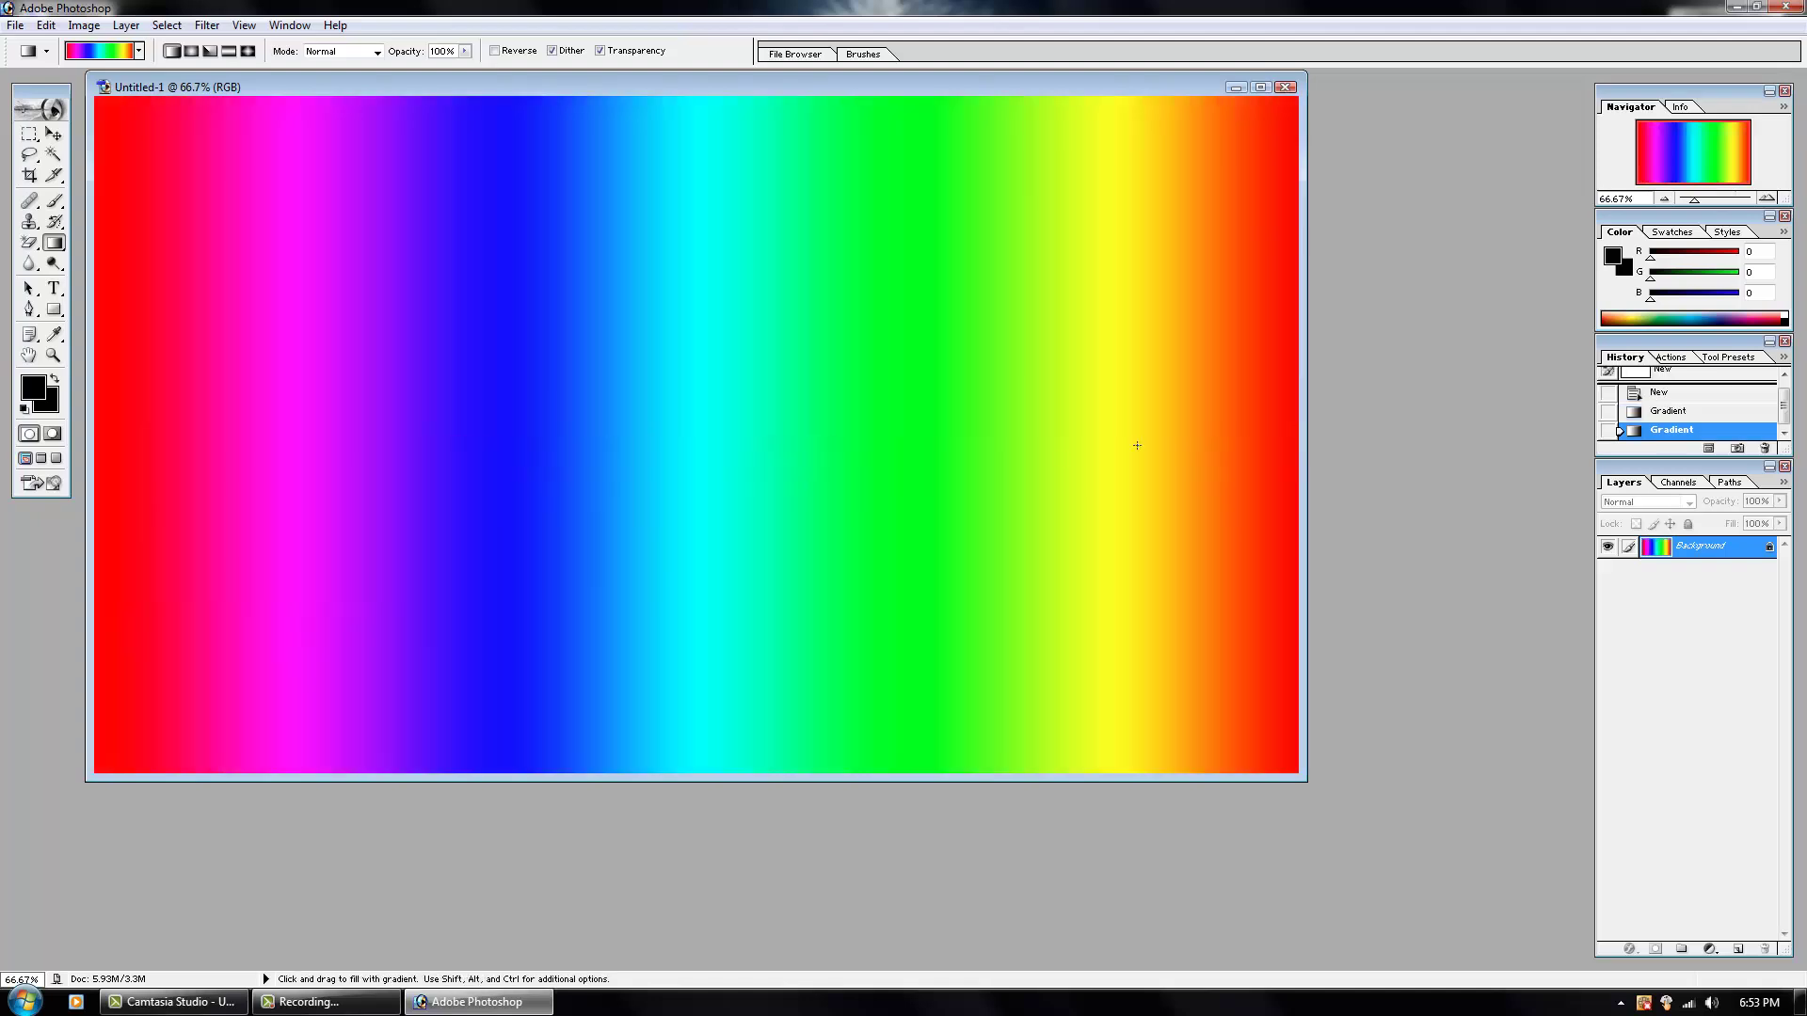
# Step: Lay numerous narrow linear Transparent Rainbow stripes of varying width and angle across the canvas, over the spectrum background
pyautogui.click(125, 51)
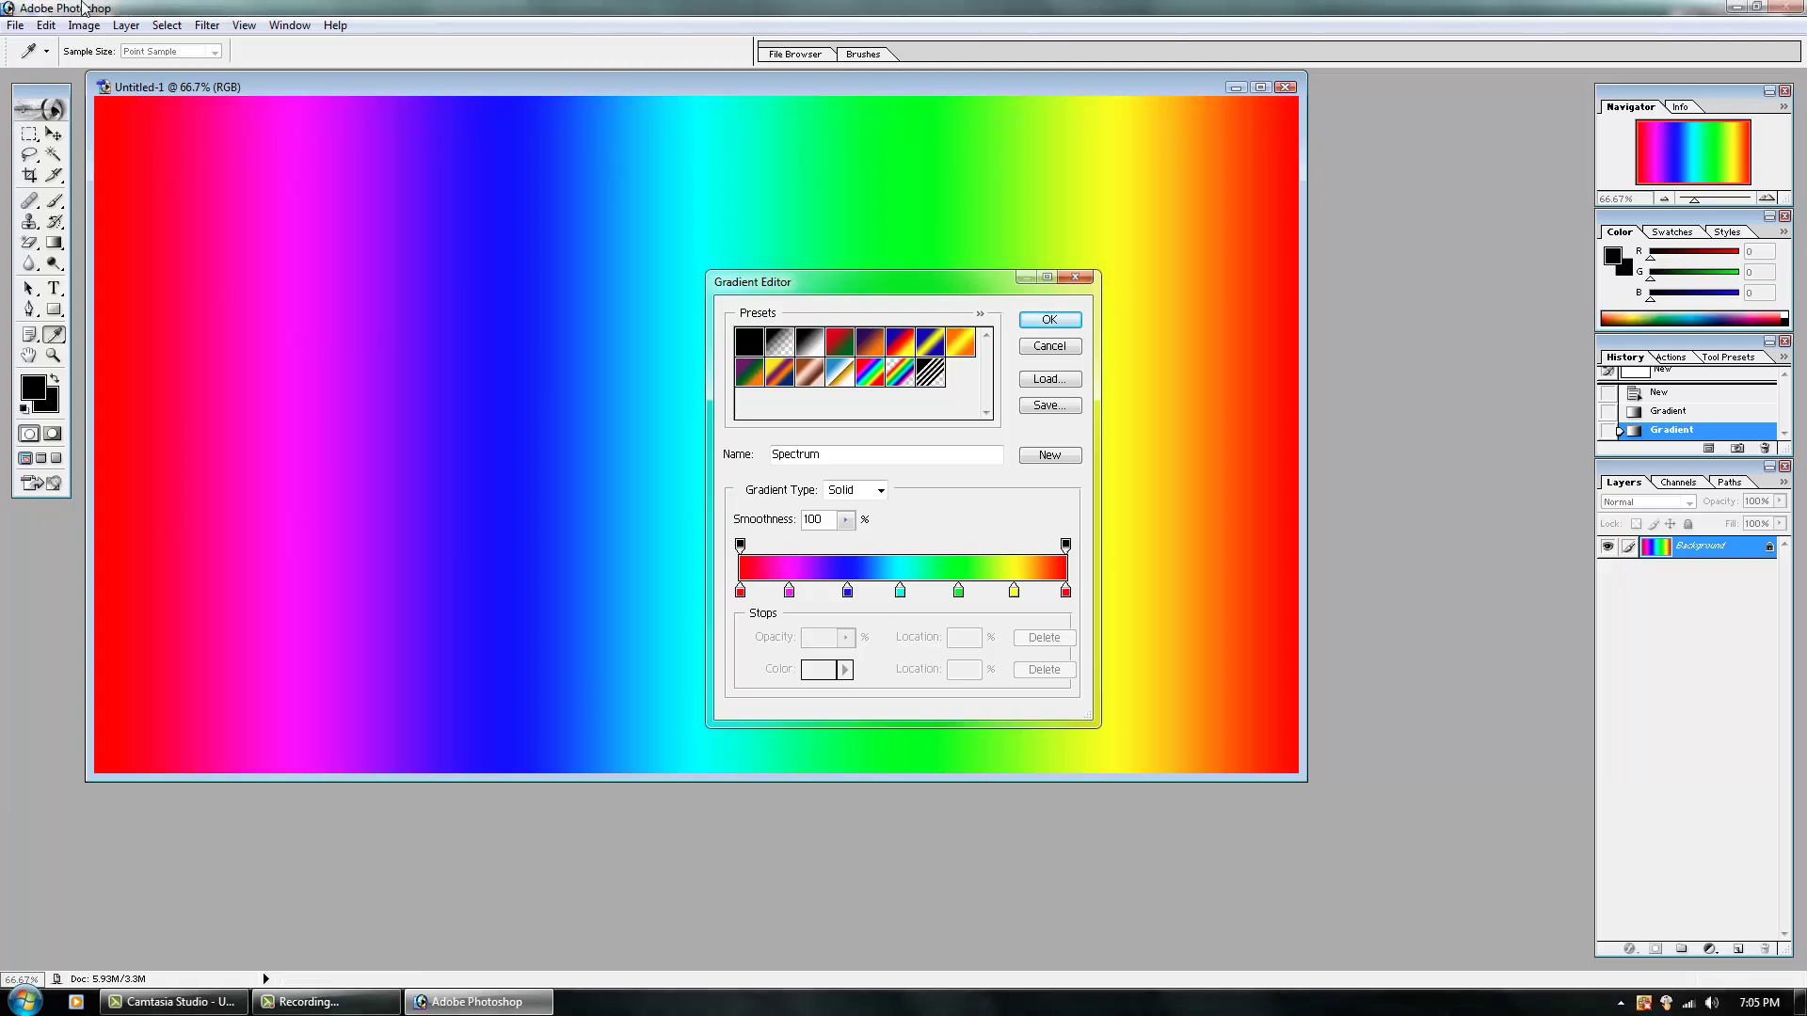
pyautogui.click(901, 375)
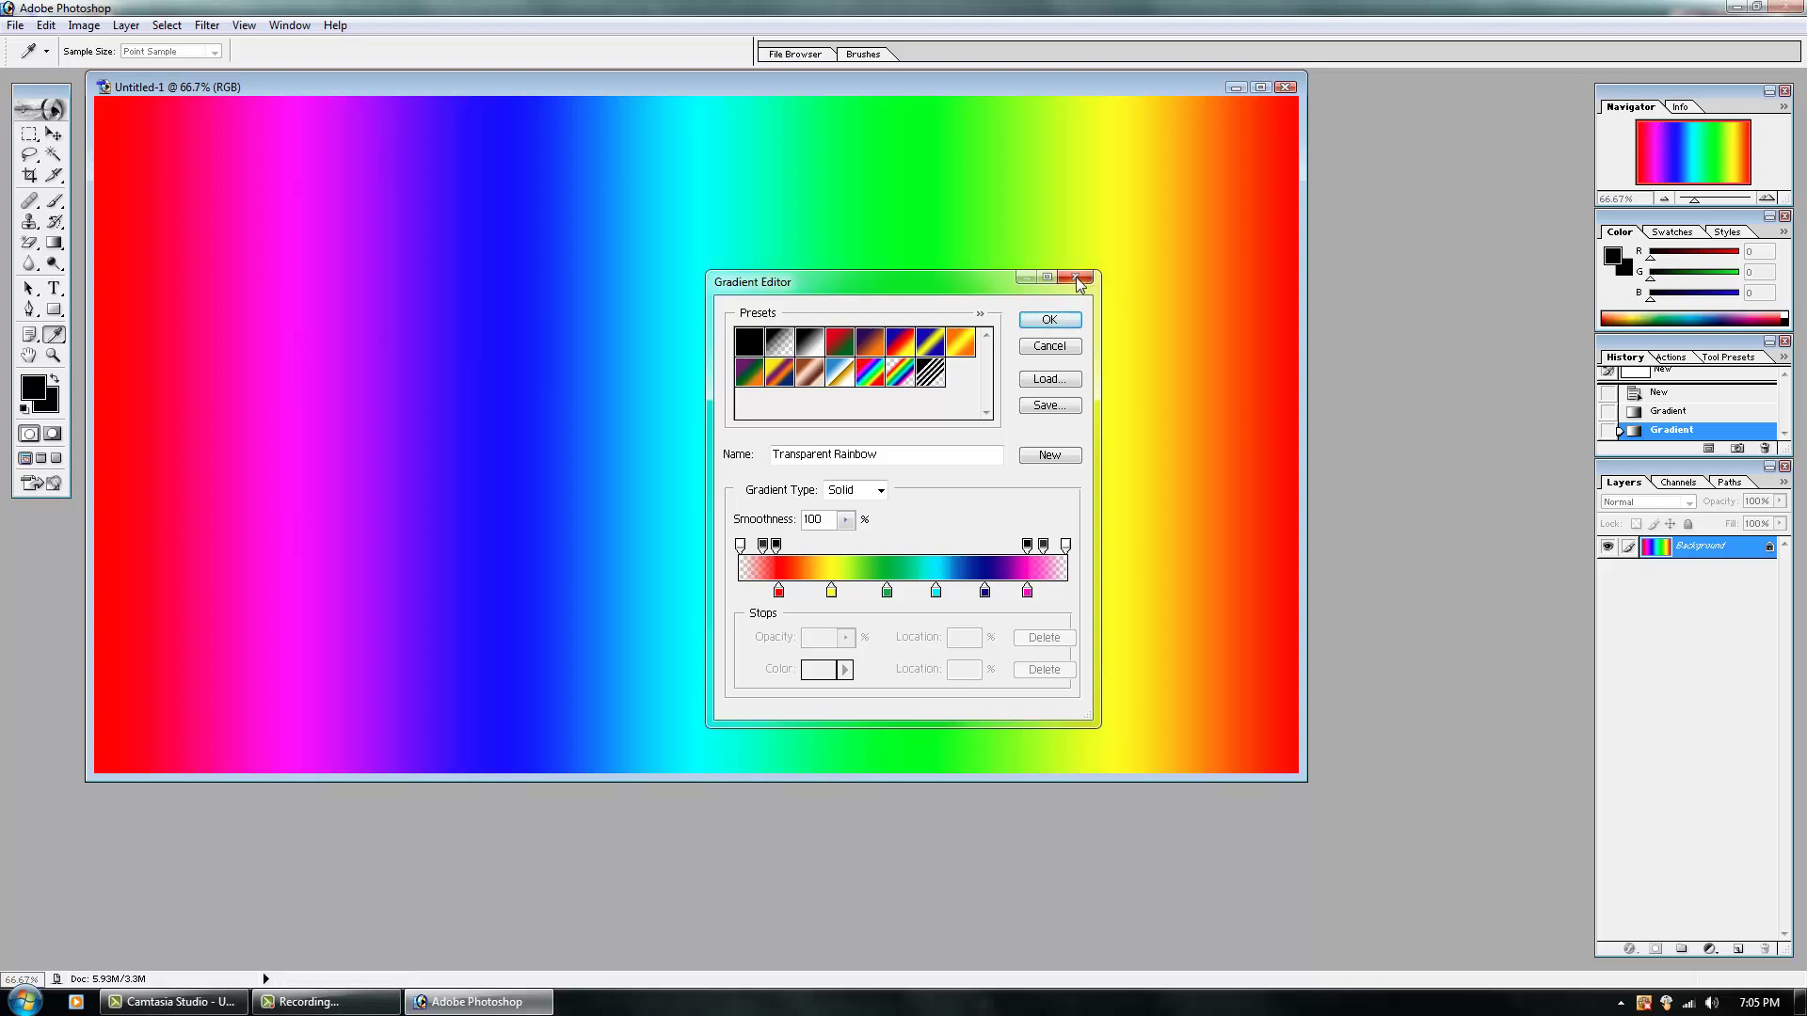
pyautogui.click(1049, 319)
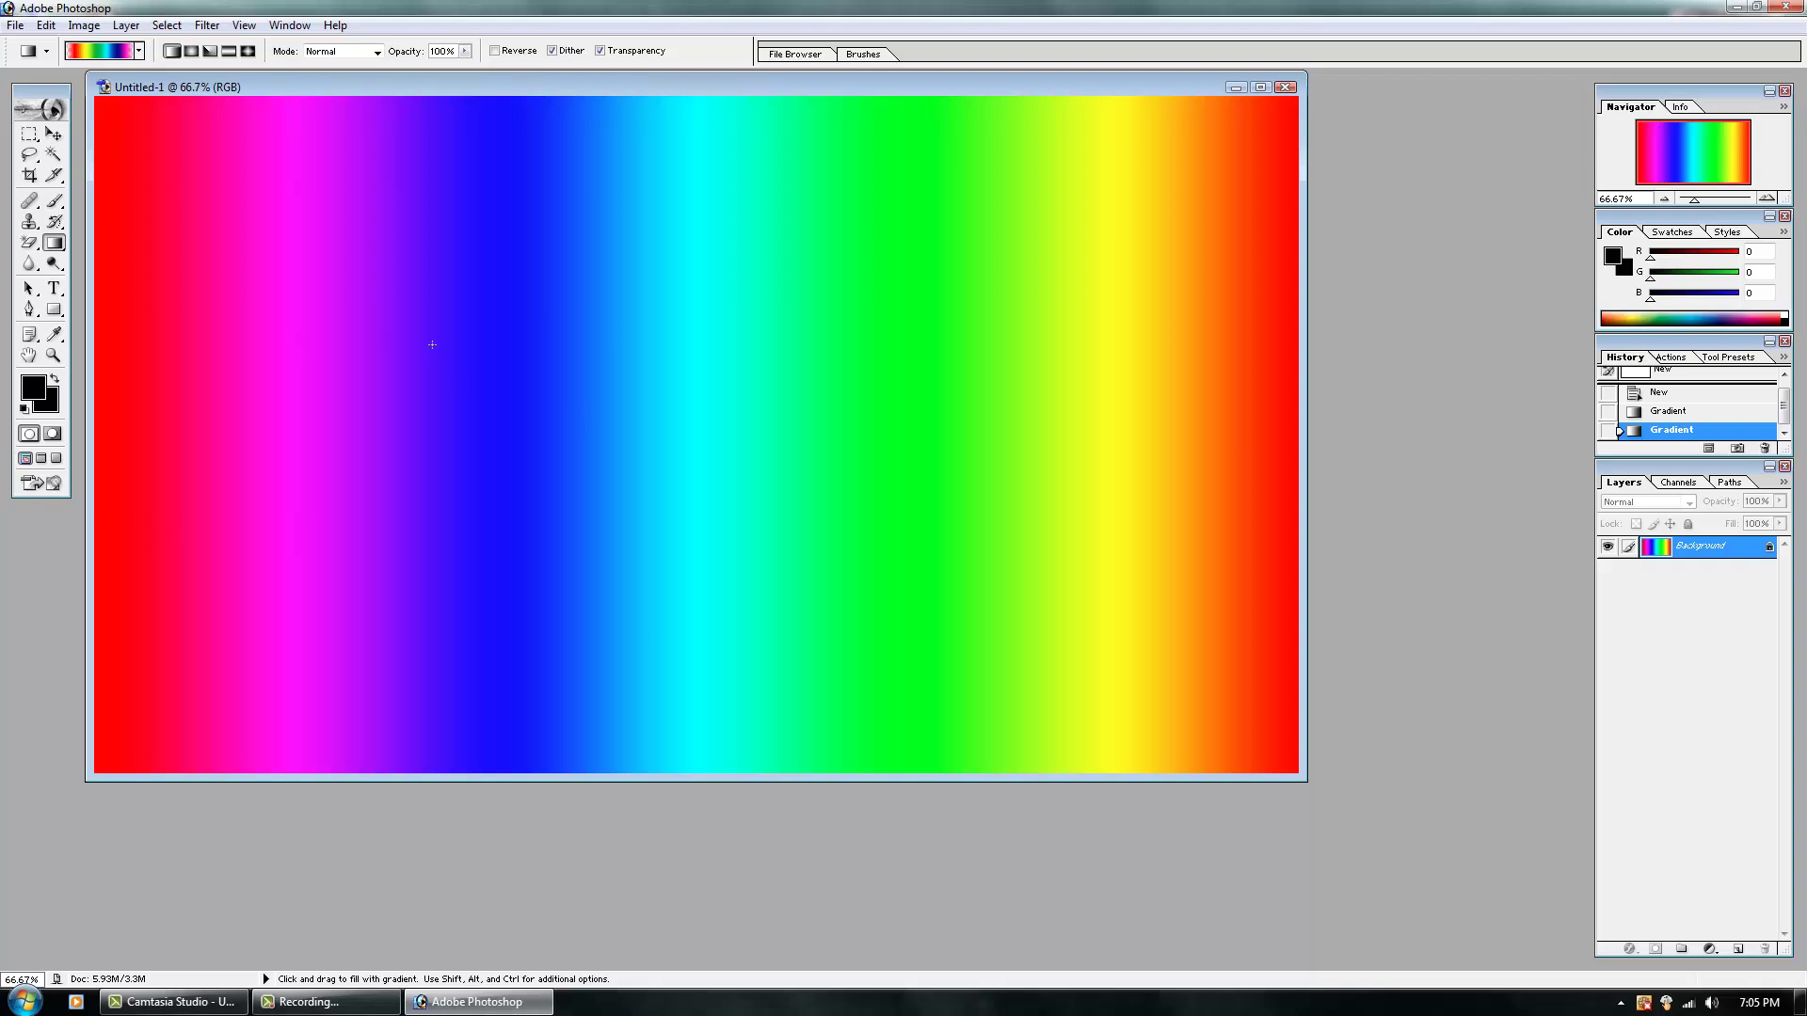
pyautogui.moveTo(496, 382); pyautogui.dragTo(638, 367)
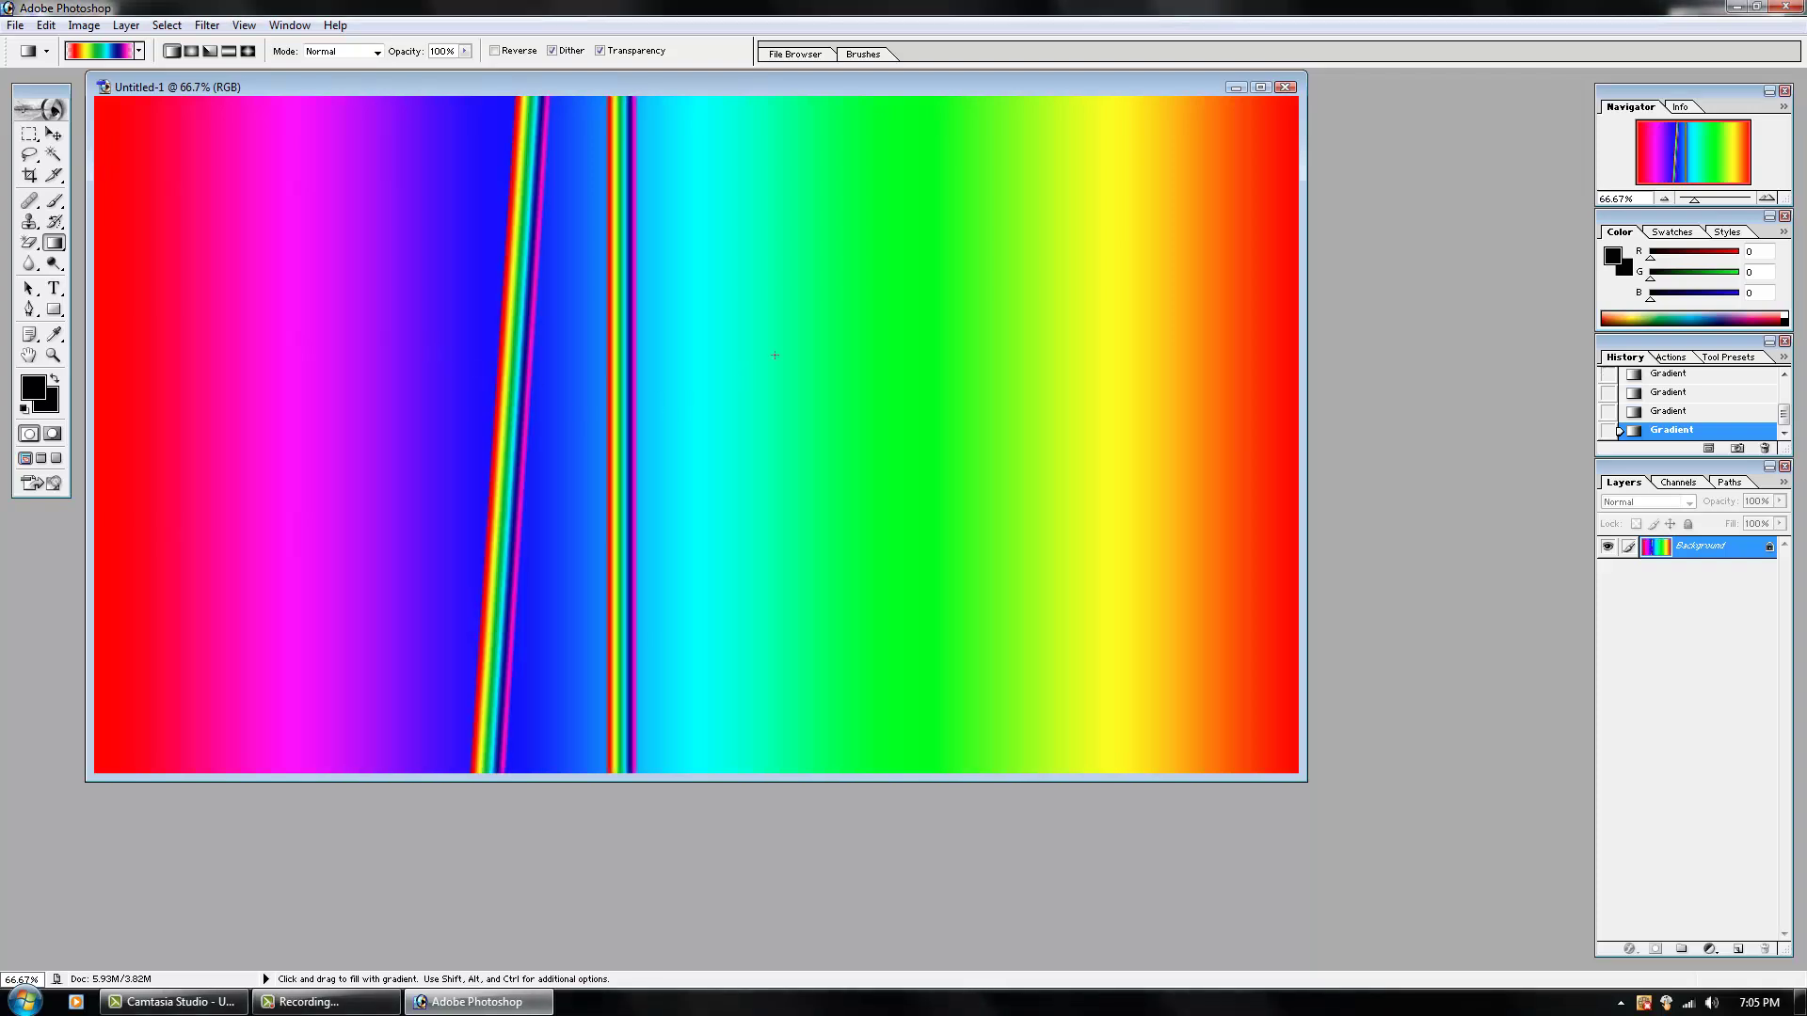
pyautogui.moveTo(775, 355); pyautogui.dragTo(787, 344)
pyautogui.moveTo(748, 451); pyautogui.dragTo(800, 409)
pyautogui.moveTo(611, 452); pyautogui.dragTo(649, 419)
pyautogui.moveTo(428, 442); pyautogui.dragTo(447, 433)
pyautogui.moveTo(584, 283); pyautogui.dragTo(621, 358)
pyautogui.moveTo(433, 443); pyautogui.dragTo(447, 450)
pyautogui.moveTo(702, 423); pyautogui.dragTo(801, 413)
pyautogui.moveTo(935, 412); pyautogui.dragTo(927, 316)
pyautogui.moveTo(800, 294); pyautogui.dragTo(814, 259)
pyautogui.moveTo(659, 452); pyautogui.dragTo(671, 424)
pyautogui.moveTo(640, 516); pyautogui.dragTo(629, 505)
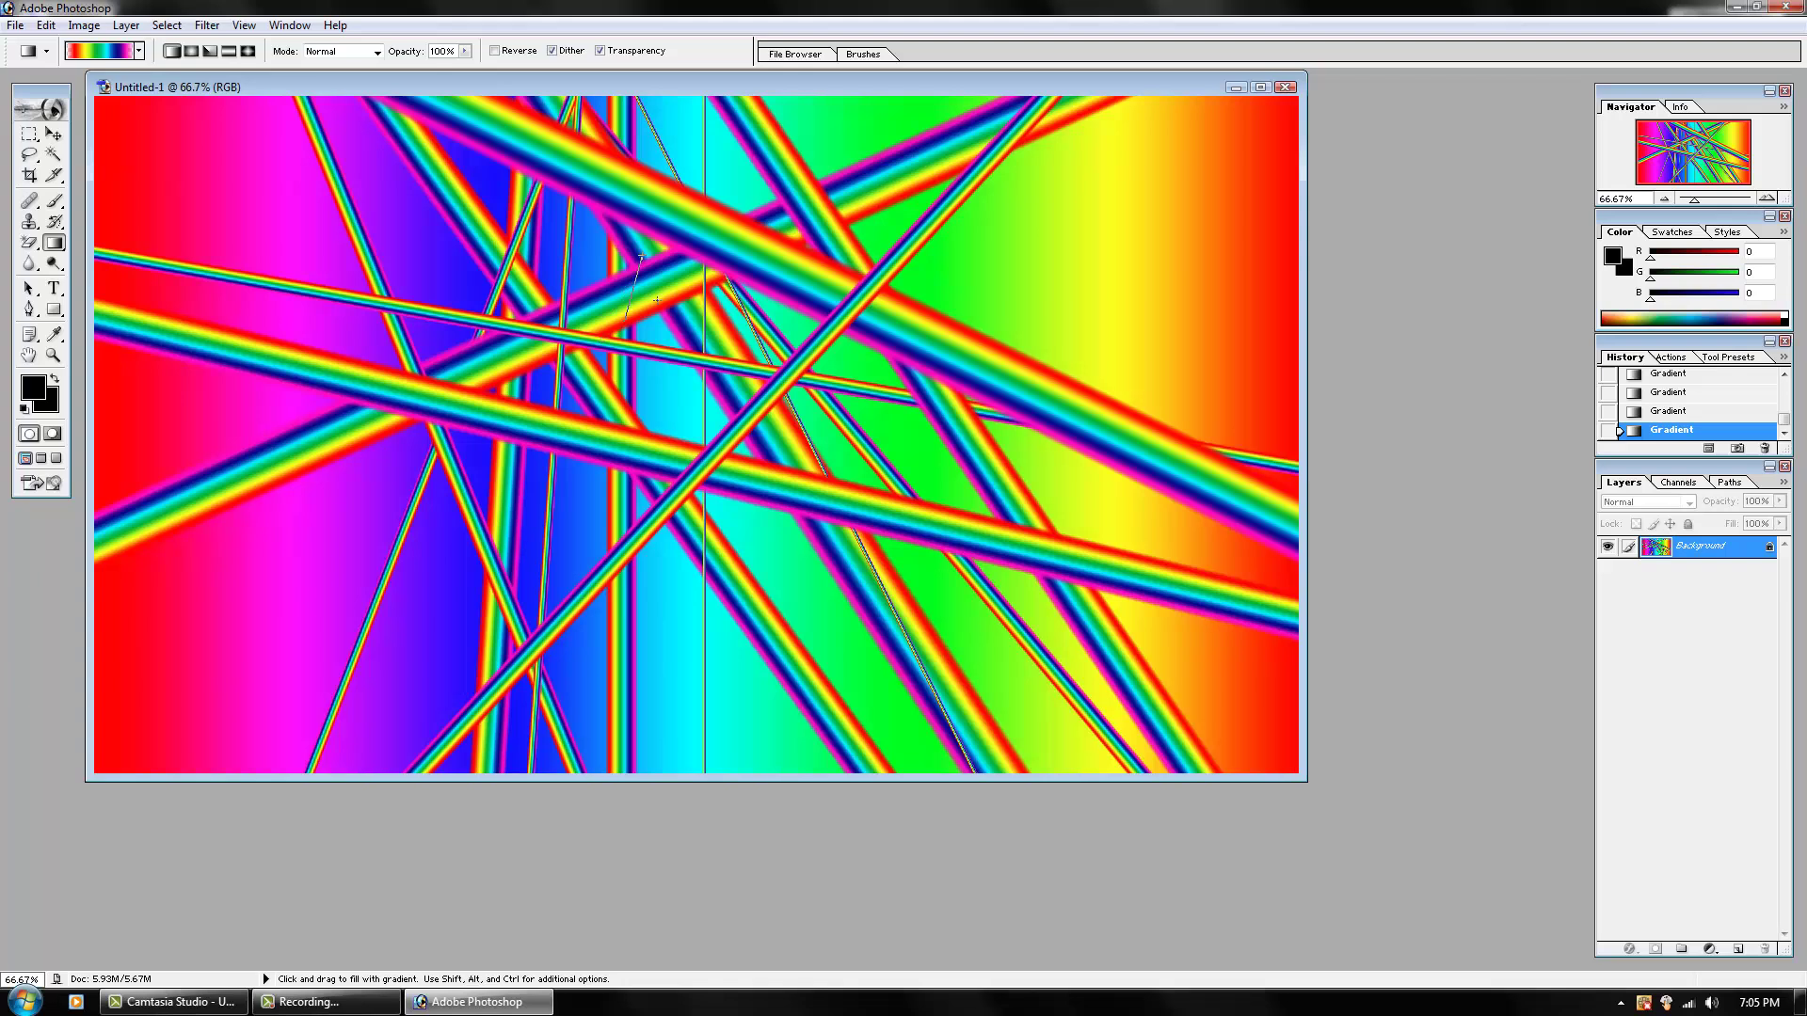
pyautogui.moveTo(656, 299); pyautogui.dragTo(651, 288)
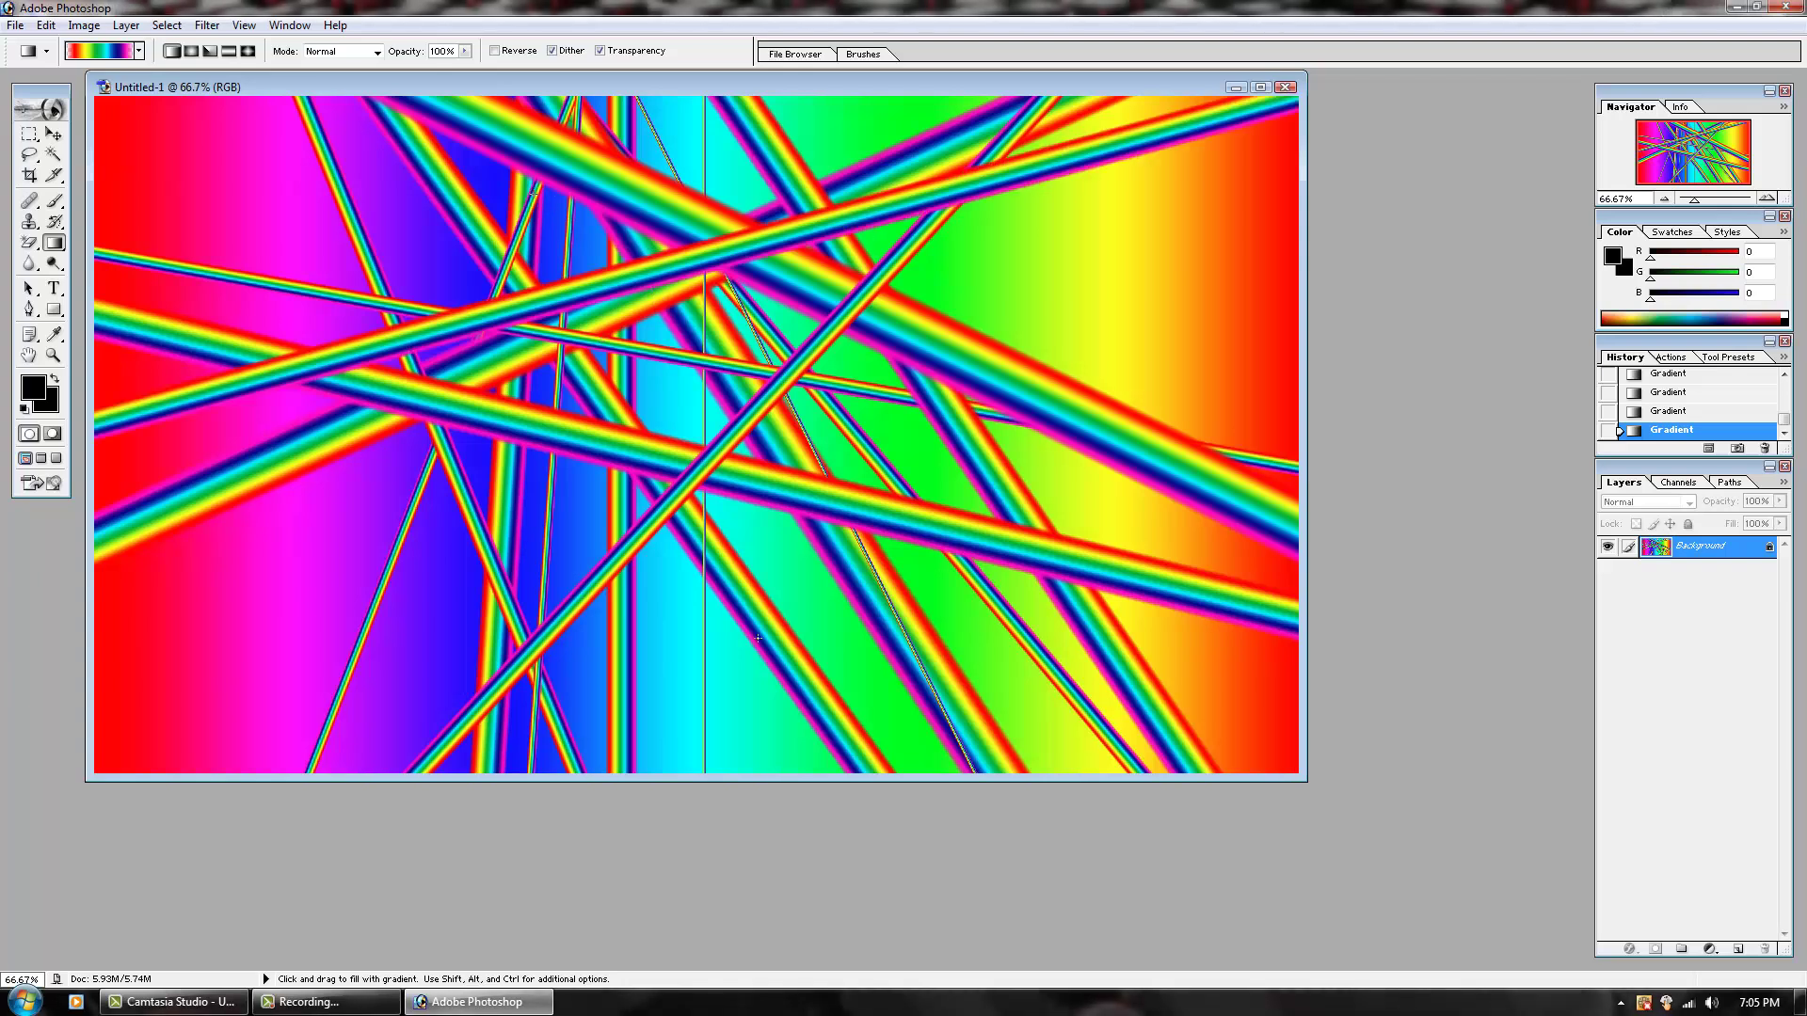
# Step: Try a broad diagonal linear rainbow band across the middle of the canvas and undo it
pyautogui.moveTo(758, 638); pyautogui.dragTo(810, 706)
pyautogui.press('ctrl')
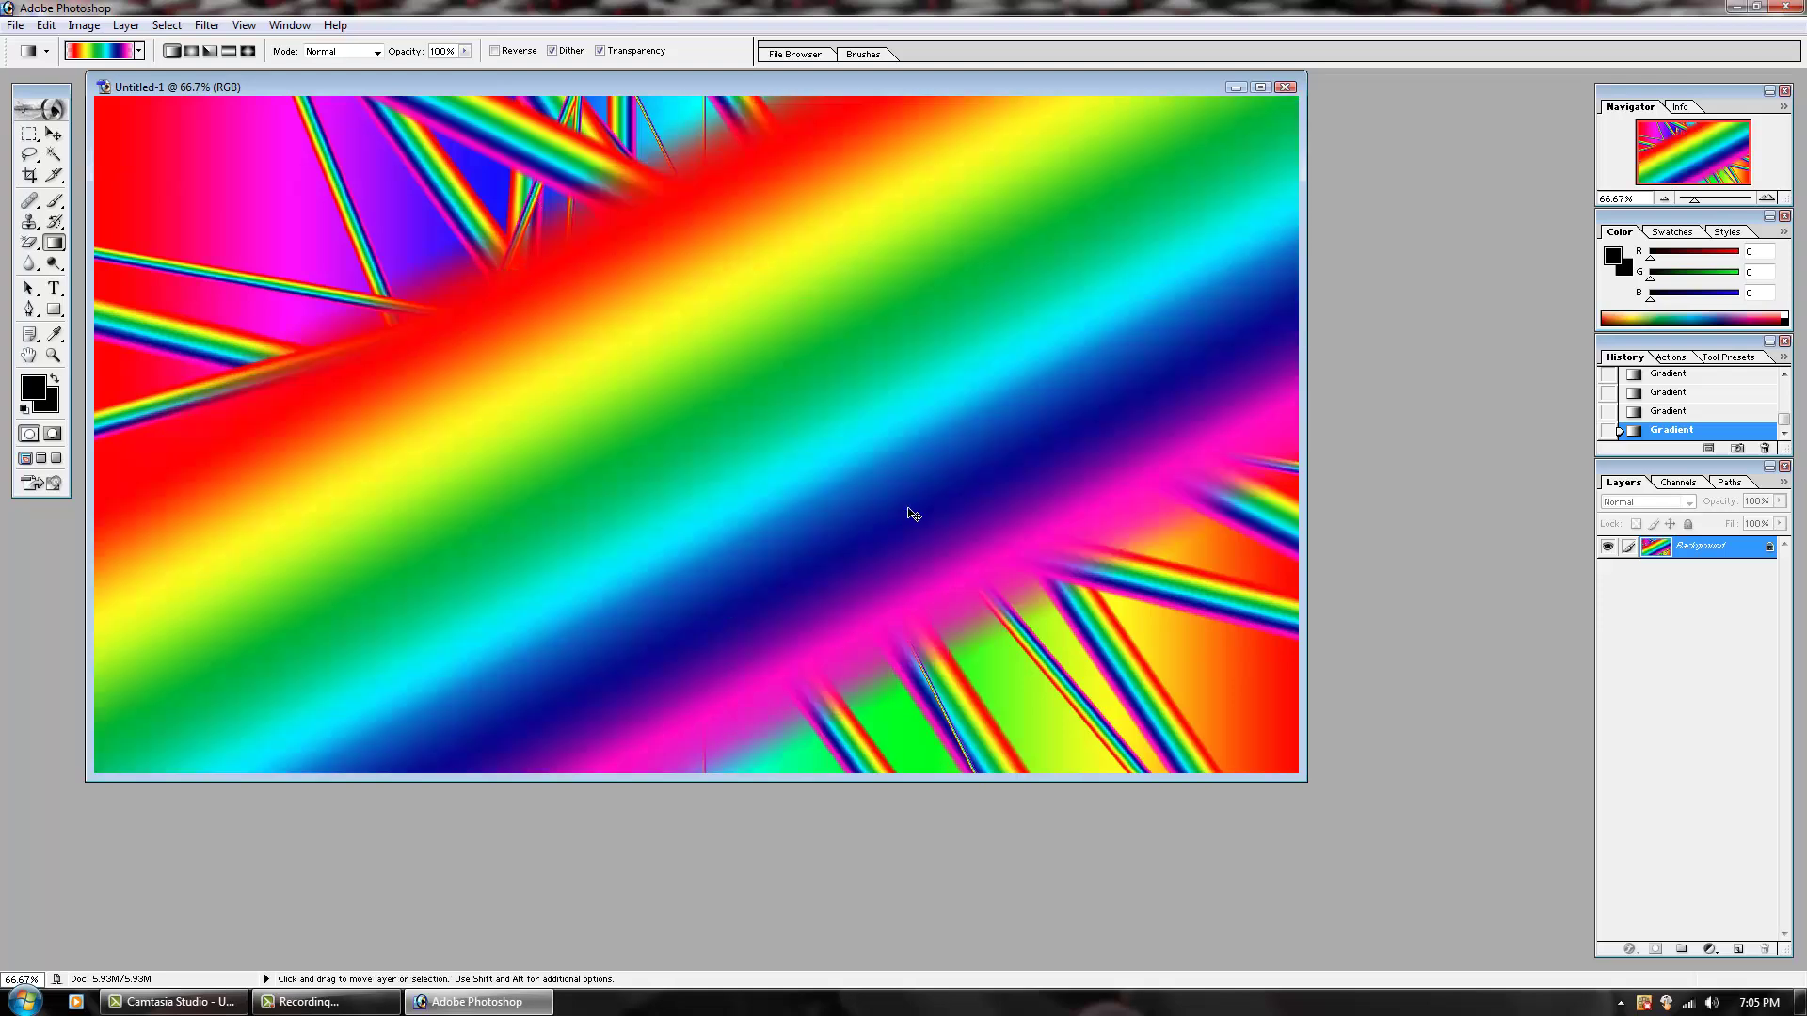
pyautogui.hotkey('ctrl', 'z')
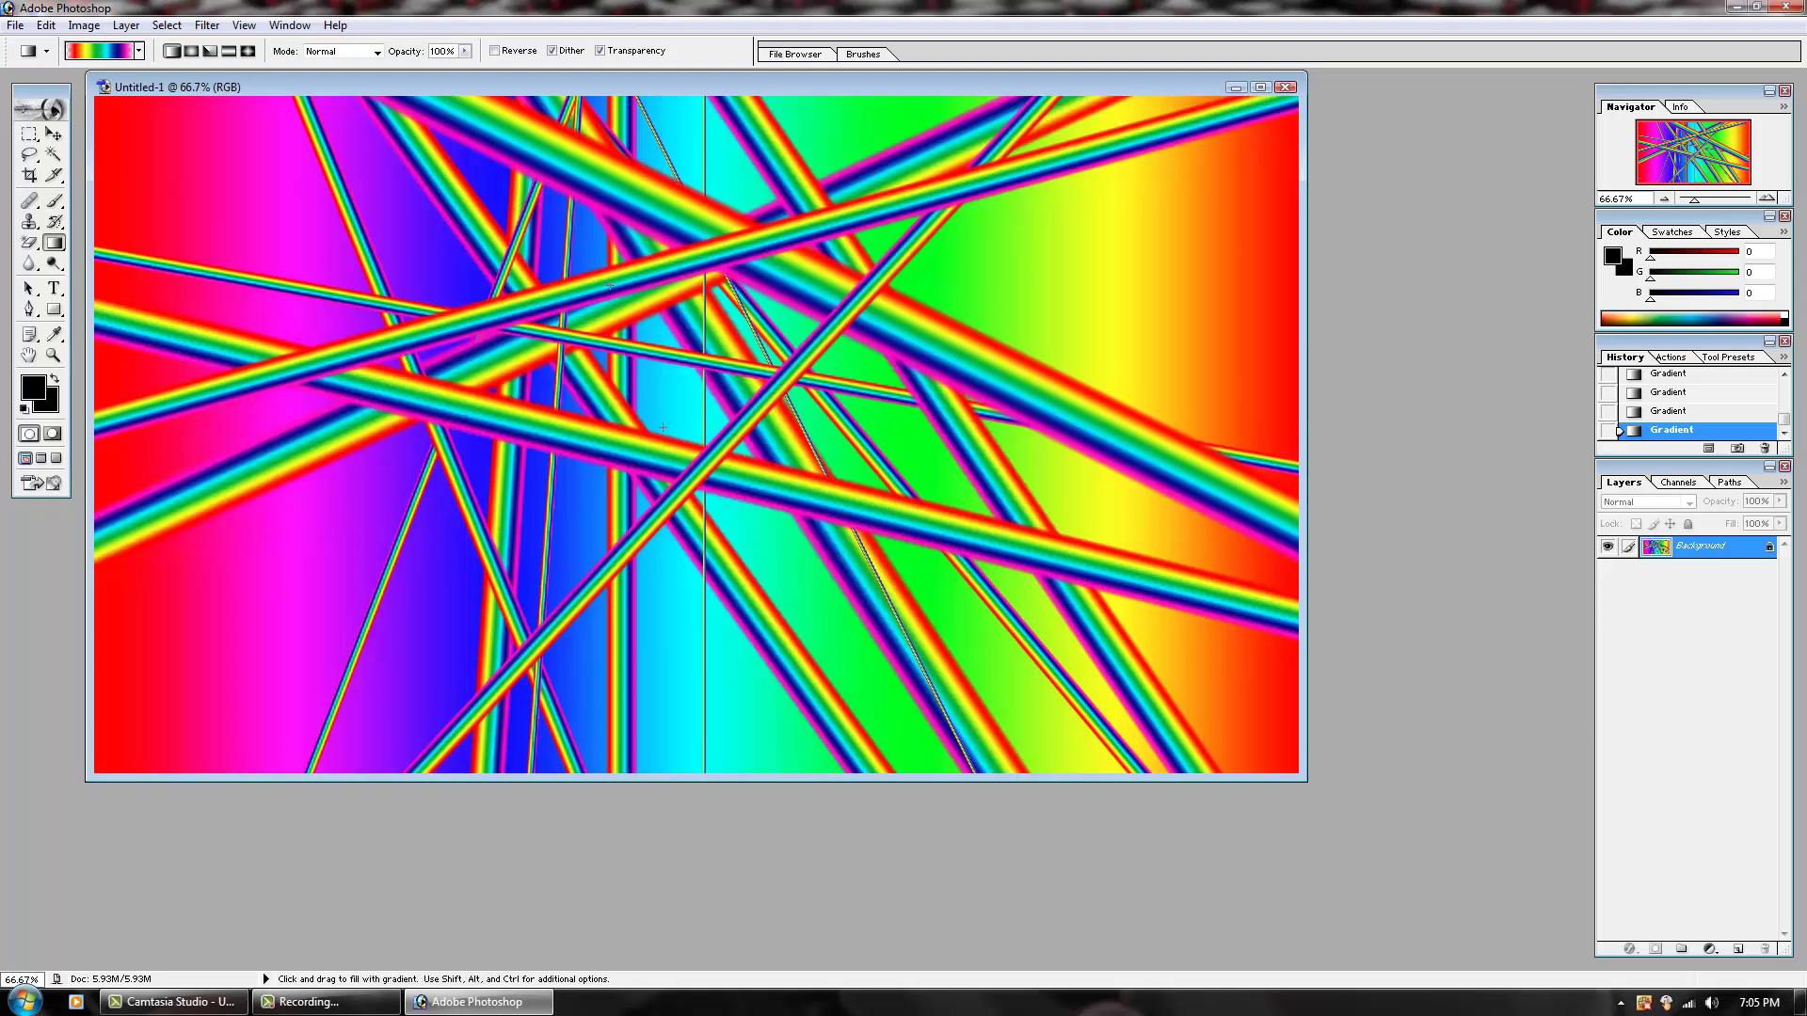
pyautogui.hotkey('ctrl', 'z')
pyautogui.hotkey('ctrl', 'z')
pyautogui.hotkey('ctrl', 'z')
pyautogui.hotkey('ctrl', 'z')
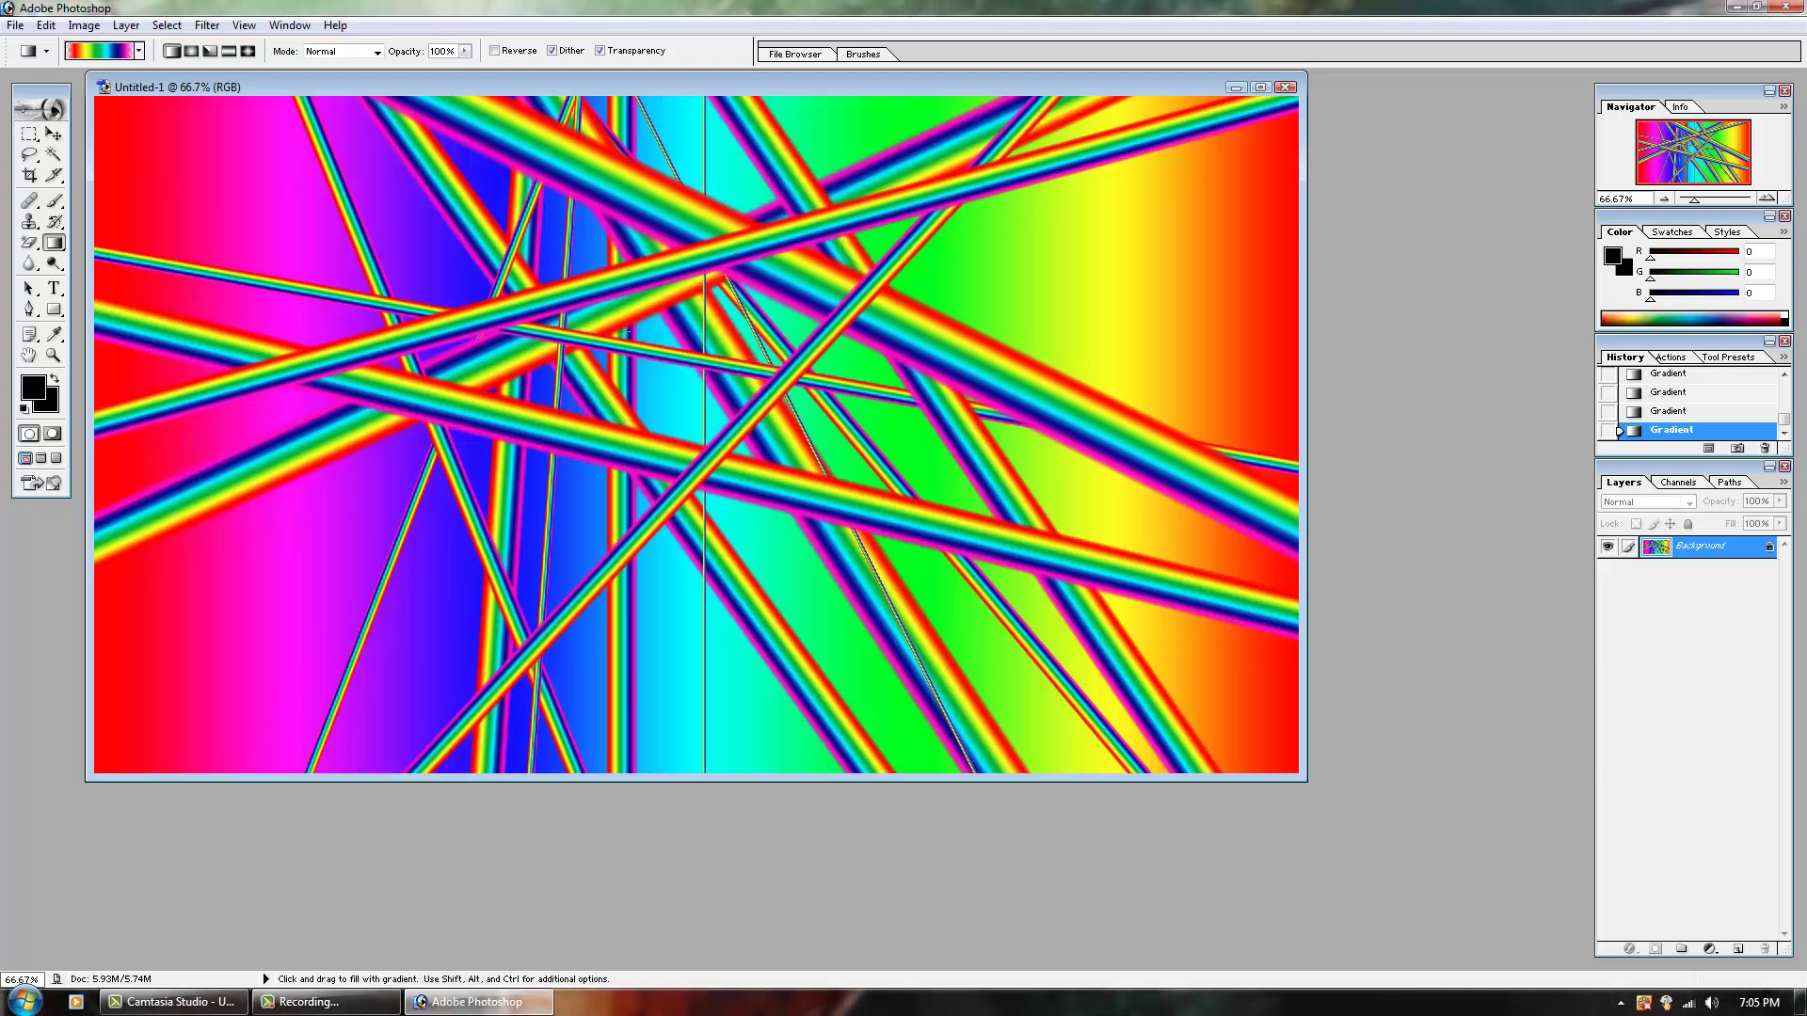
pyautogui.hotkey('ctrl', 'z')
pyautogui.hotkey('ctrl', 'z')
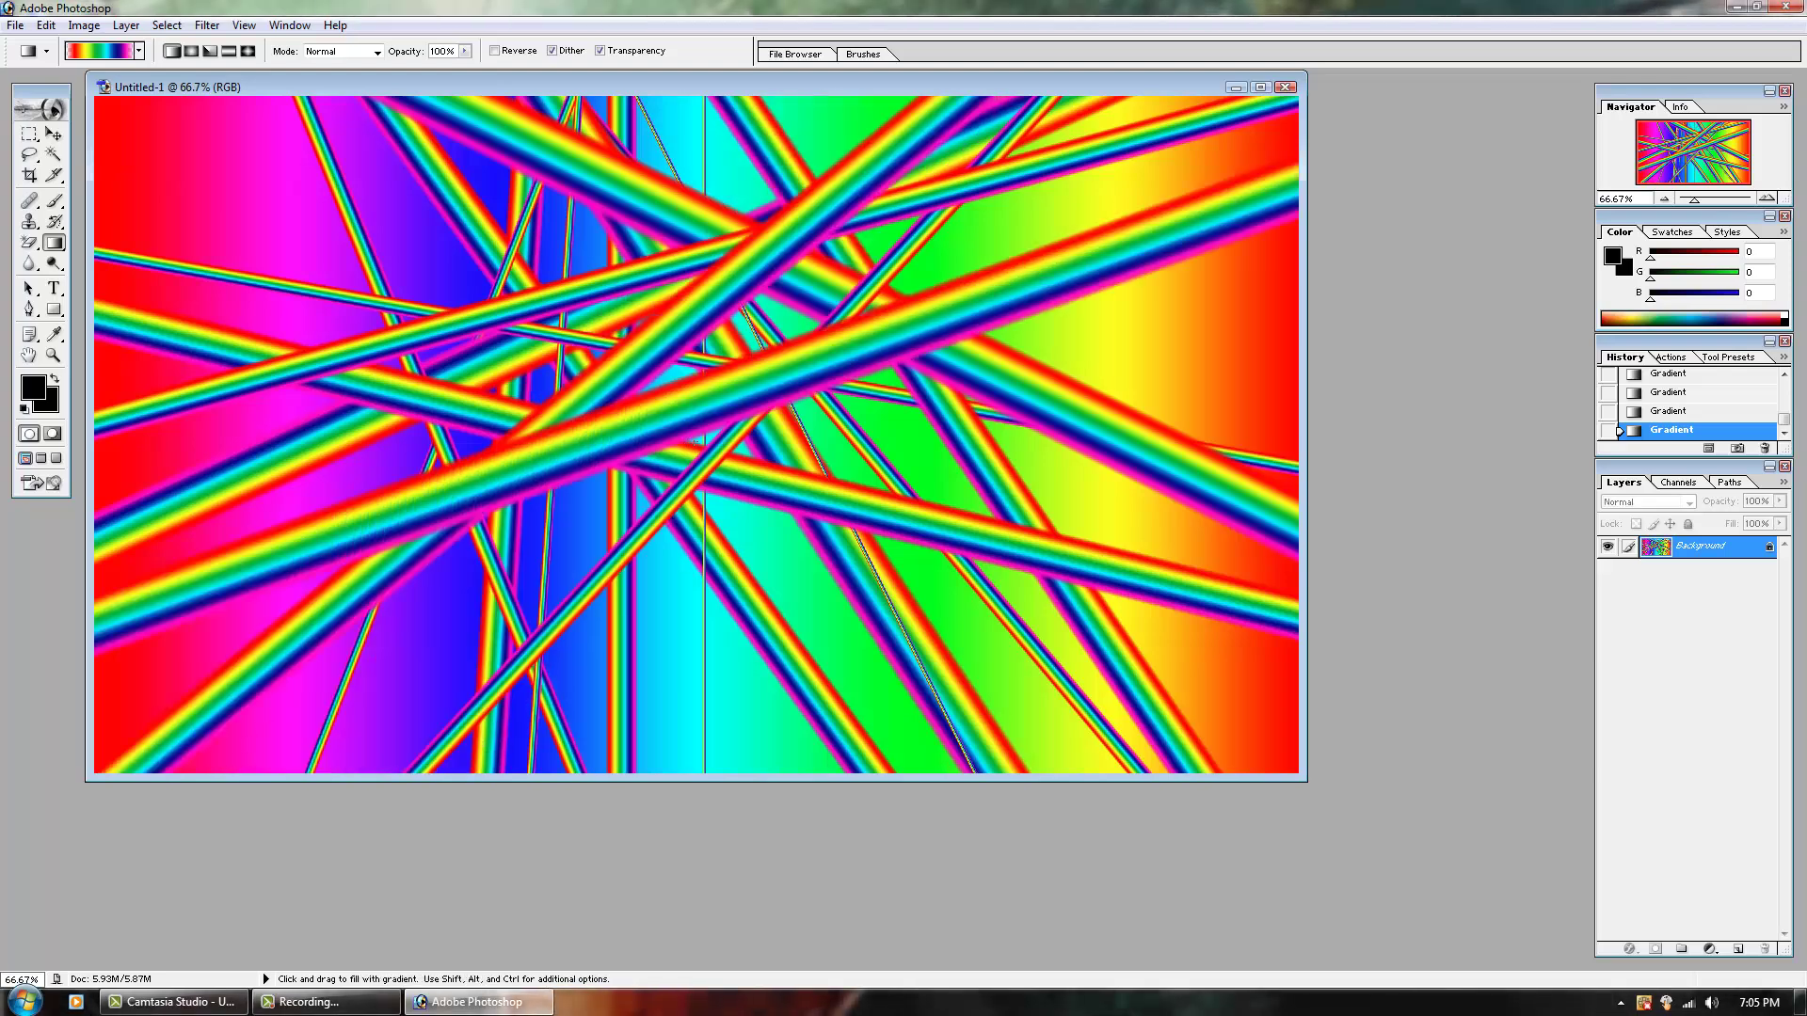
# Step: Add a nearly horizontal linear rainbow stripe below the centre and four medium radial rainbow circles in the image's upper part
pyautogui.moveTo(719, 511); pyautogui.dragTo(719, 513)
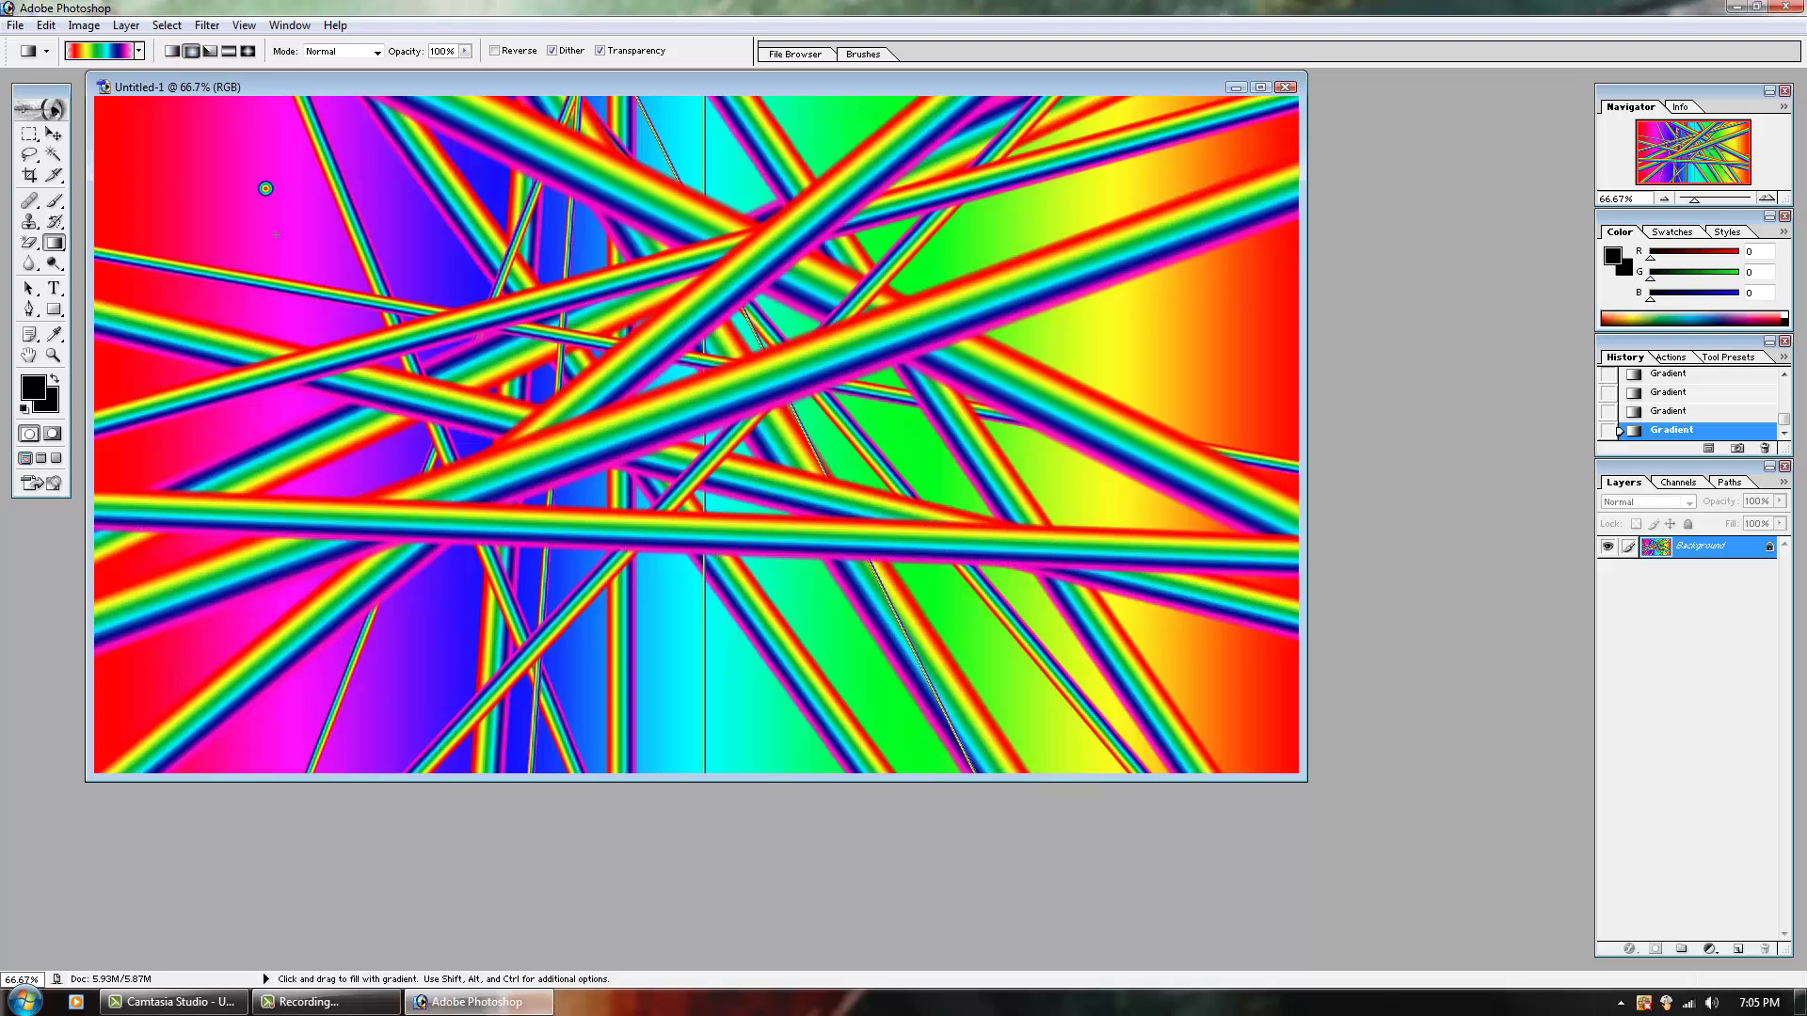
pyautogui.moveTo(275, 238); pyautogui.dragTo(319, 254)
pyautogui.moveTo(383, 348); pyautogui.dragTo(435, 369)
pyautogui.moveTo(536, 269); pyautogui.dragTo(588, 283)
pyautogui.moveTo(715, 337); pyautogui.dragTo(770, 350)
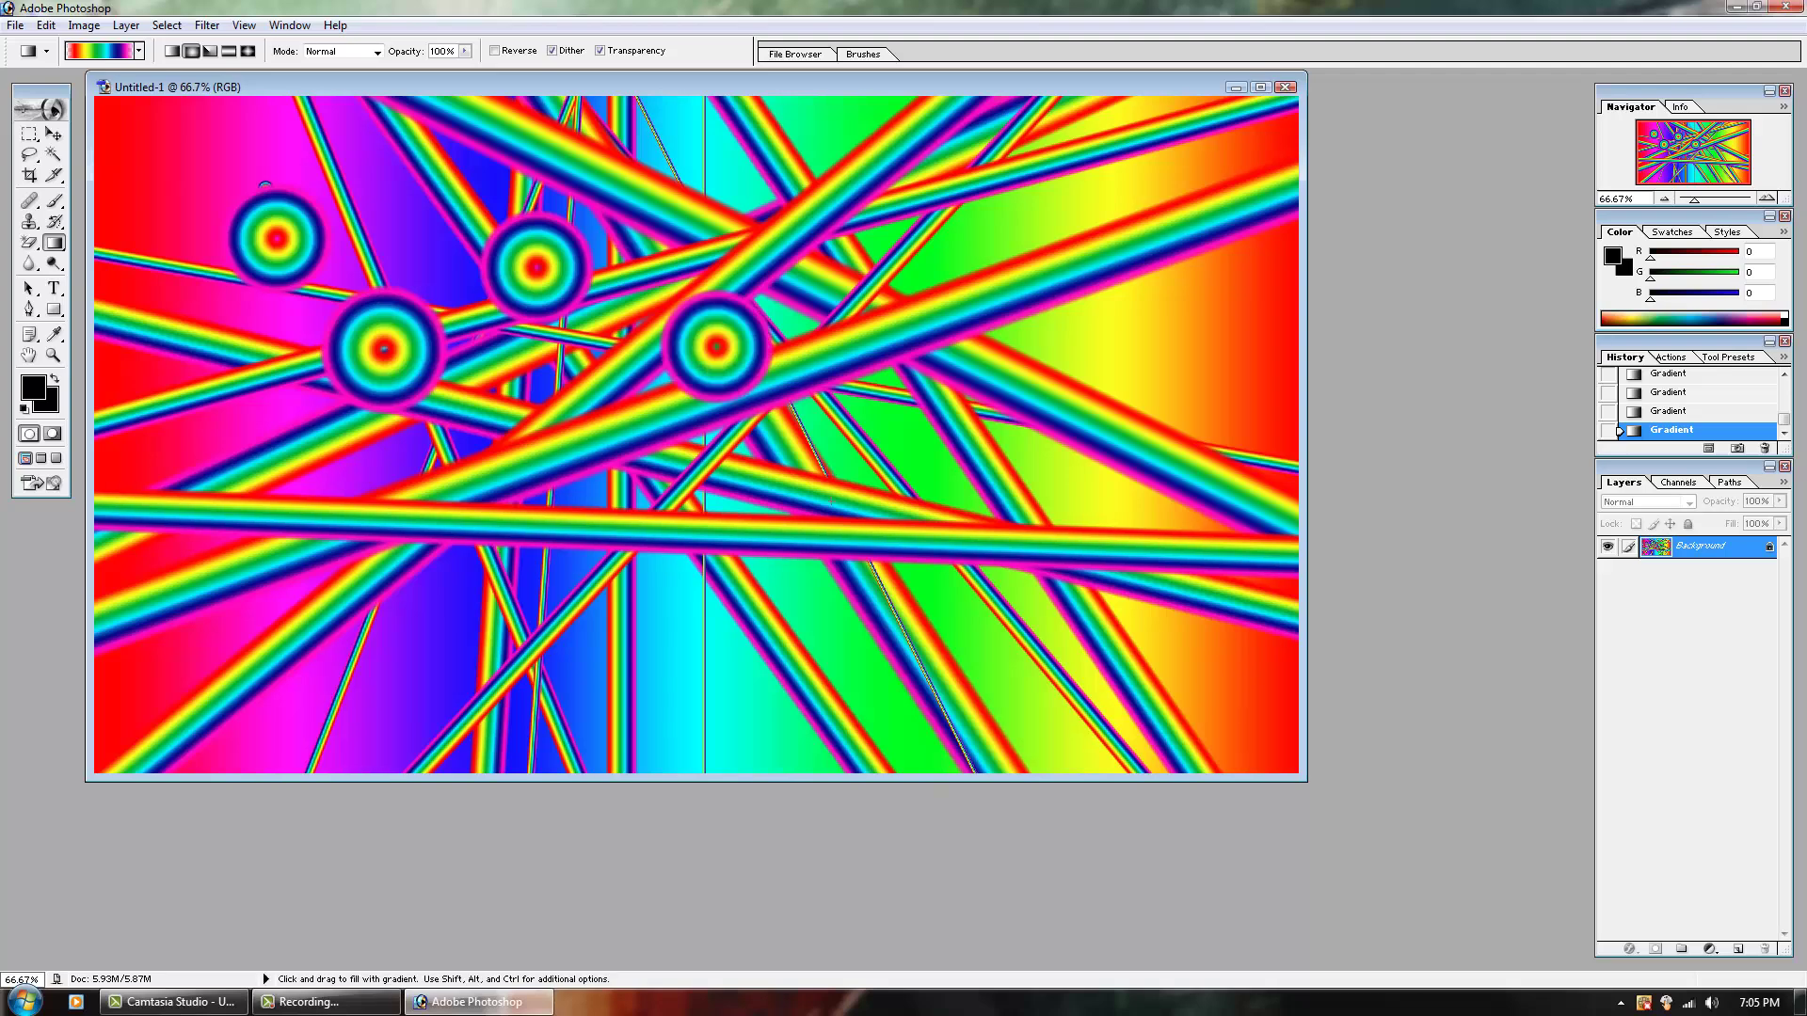
# Step: Undo an oversized radial circle at the centre and scatter small radial rainbow circles around the middle of the canvas instead
pyautogui.moveTo(654, 497); pyautogui.dragTo(825, 499)
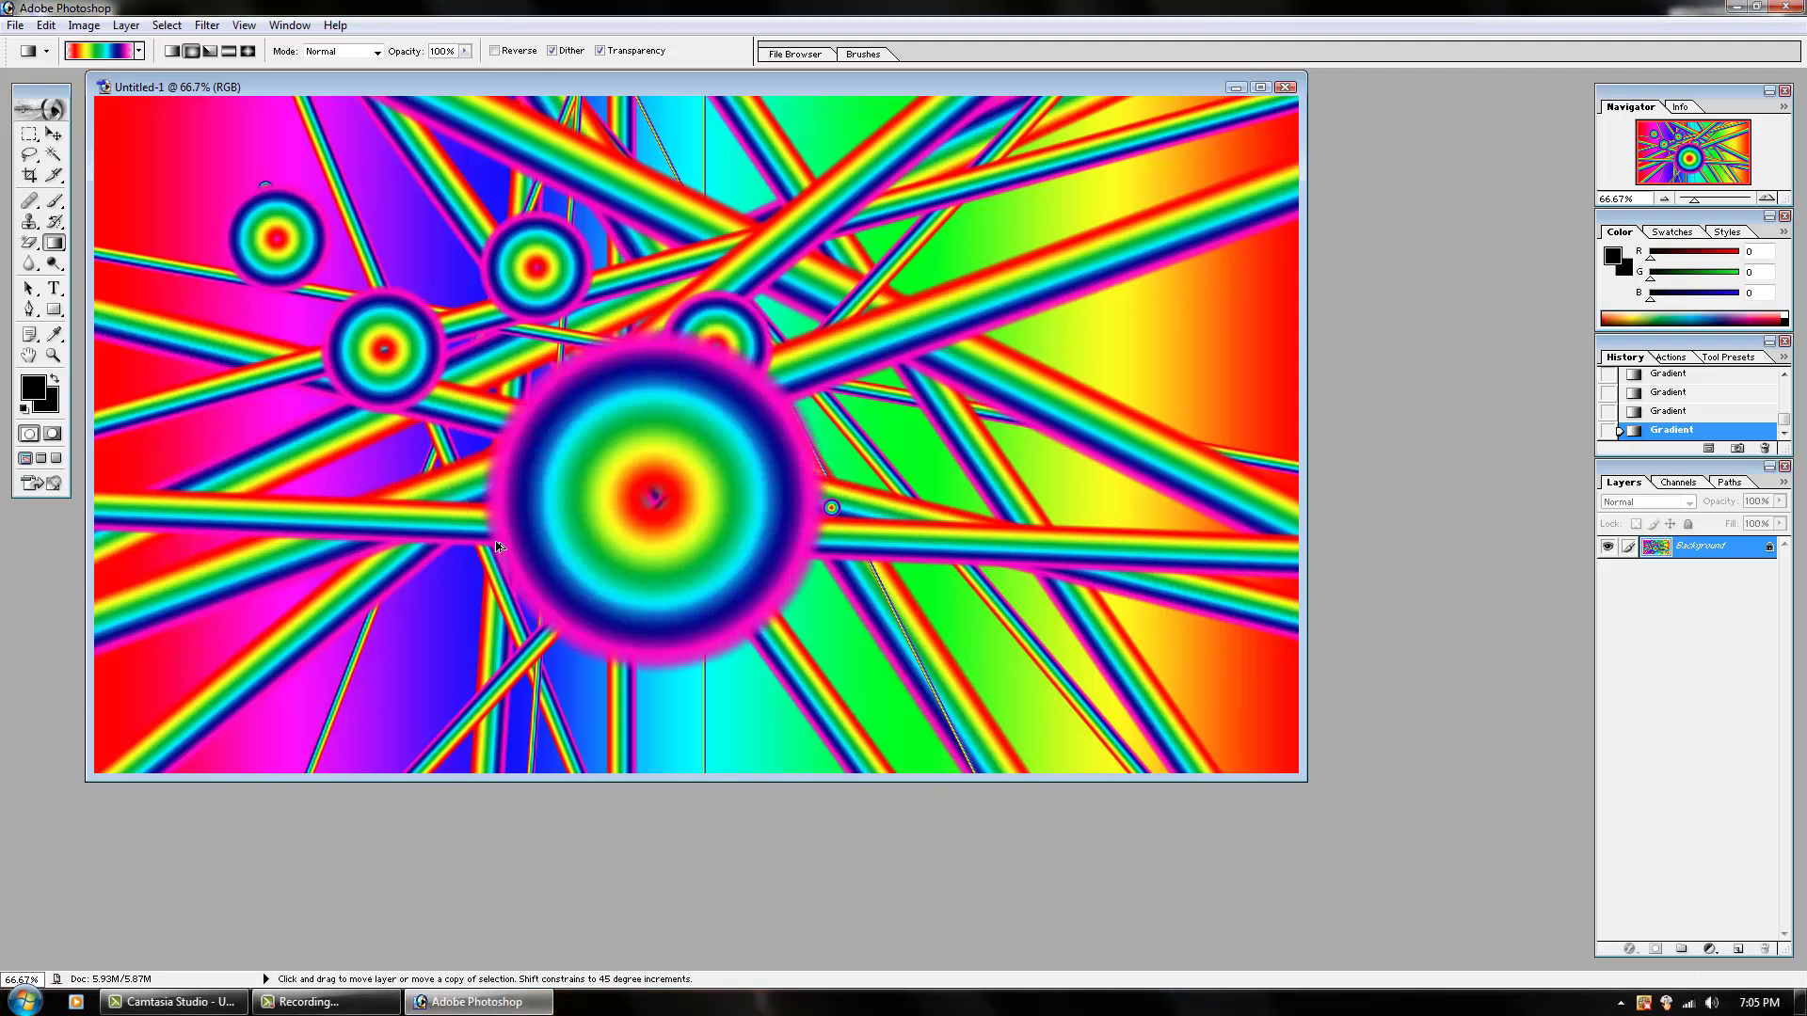
pyautogui.hotkey('ctrl', 'z')
pyautogui.moveTo(859, 313); pyautogui.dragTo(890, 321)
pyautogui.moveTo(574, 433); pyautogui.dragTo(583, 436)
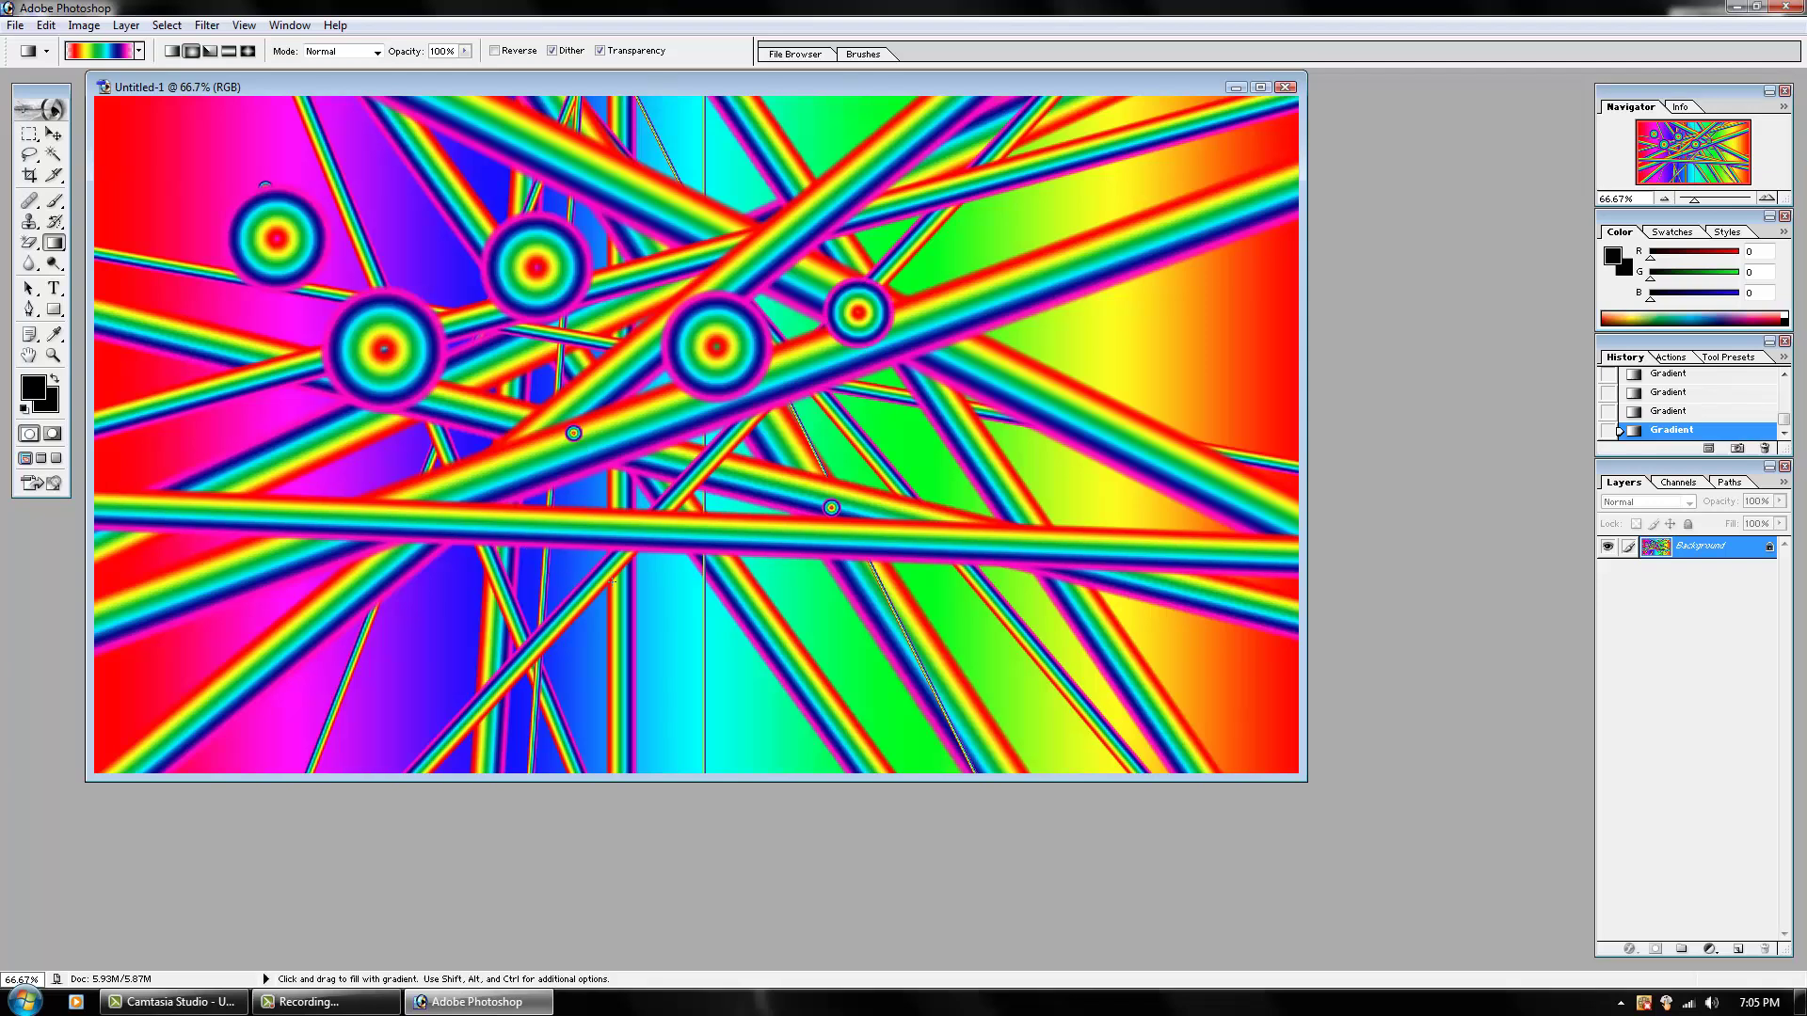
pyautogui.moveTo(530, 548); pyautogui.dragTo(560, 557)
pyautogui.moveTo(772, 598); pyautogui.dragTo(797, 608)
# Step: Try an angle-type rainbow gradient starting near the upper left of the canvas and undo it
pyautogui.click(210, 50)
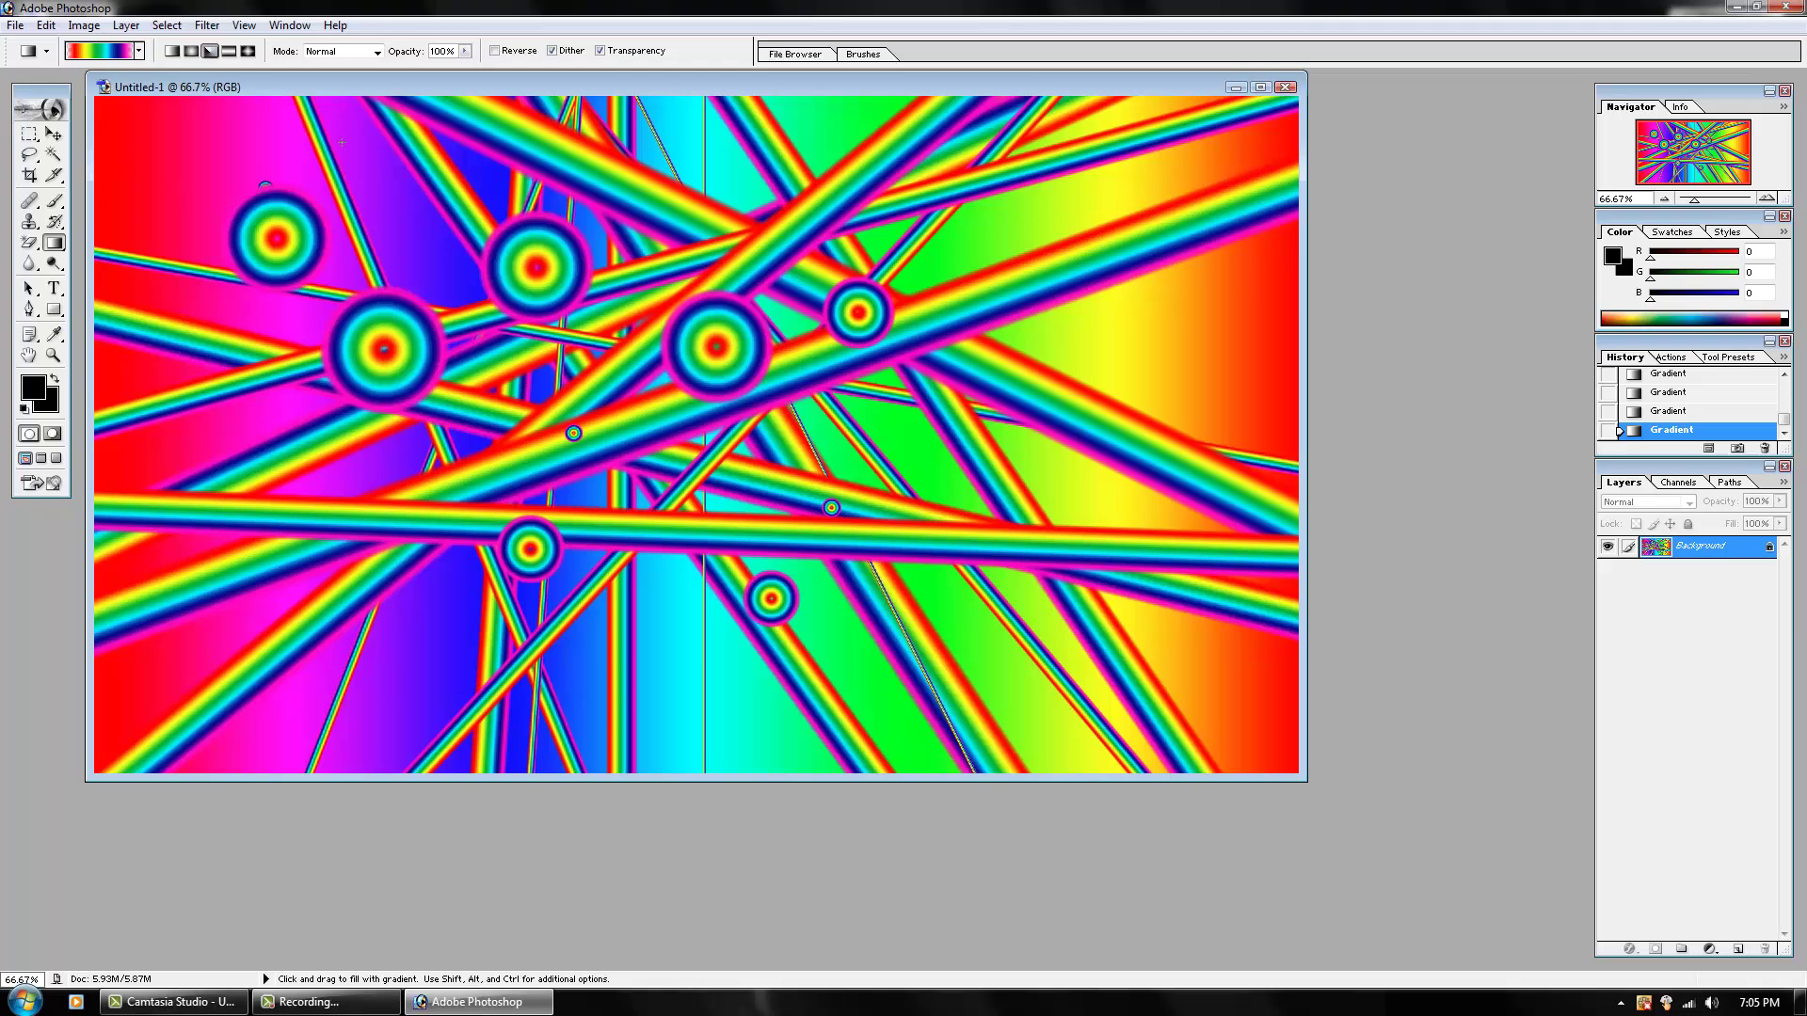
pyautogui.moveTo(342, 141); pyautogui.dragTo(518, 273)
pyautogui.press('v')
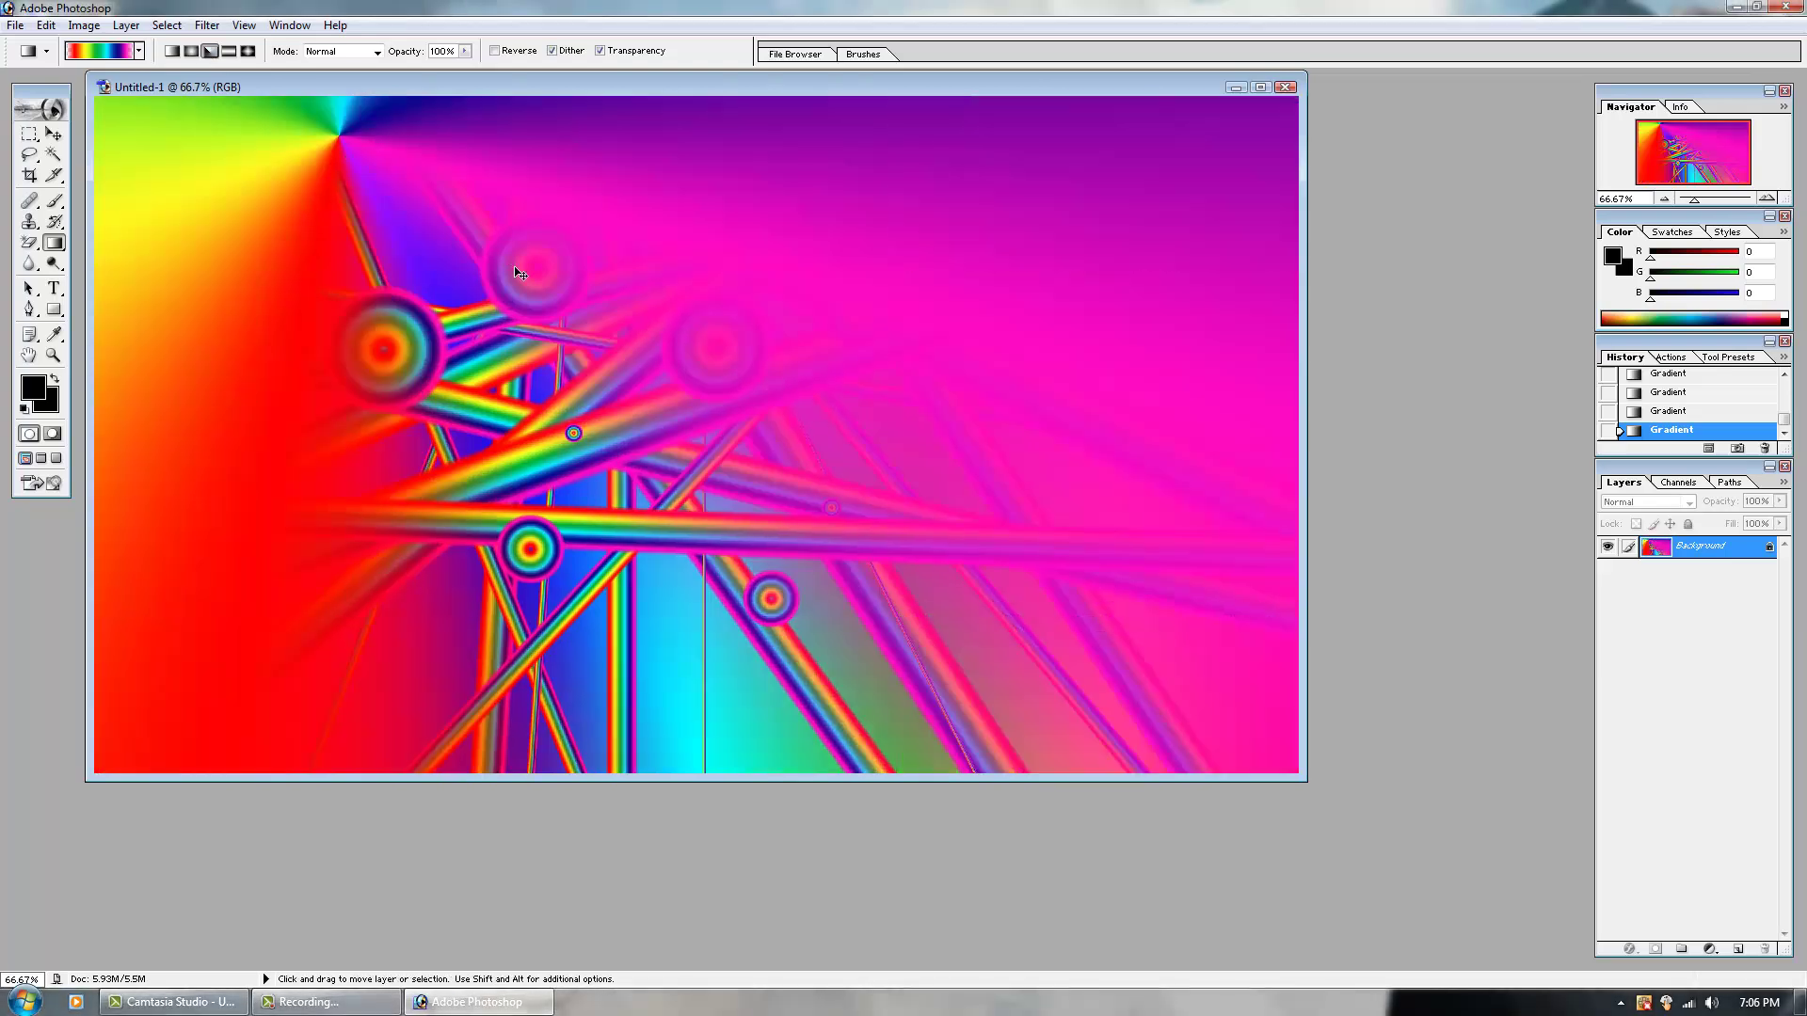
pyautogui.hotkey('ctrl', 'z')
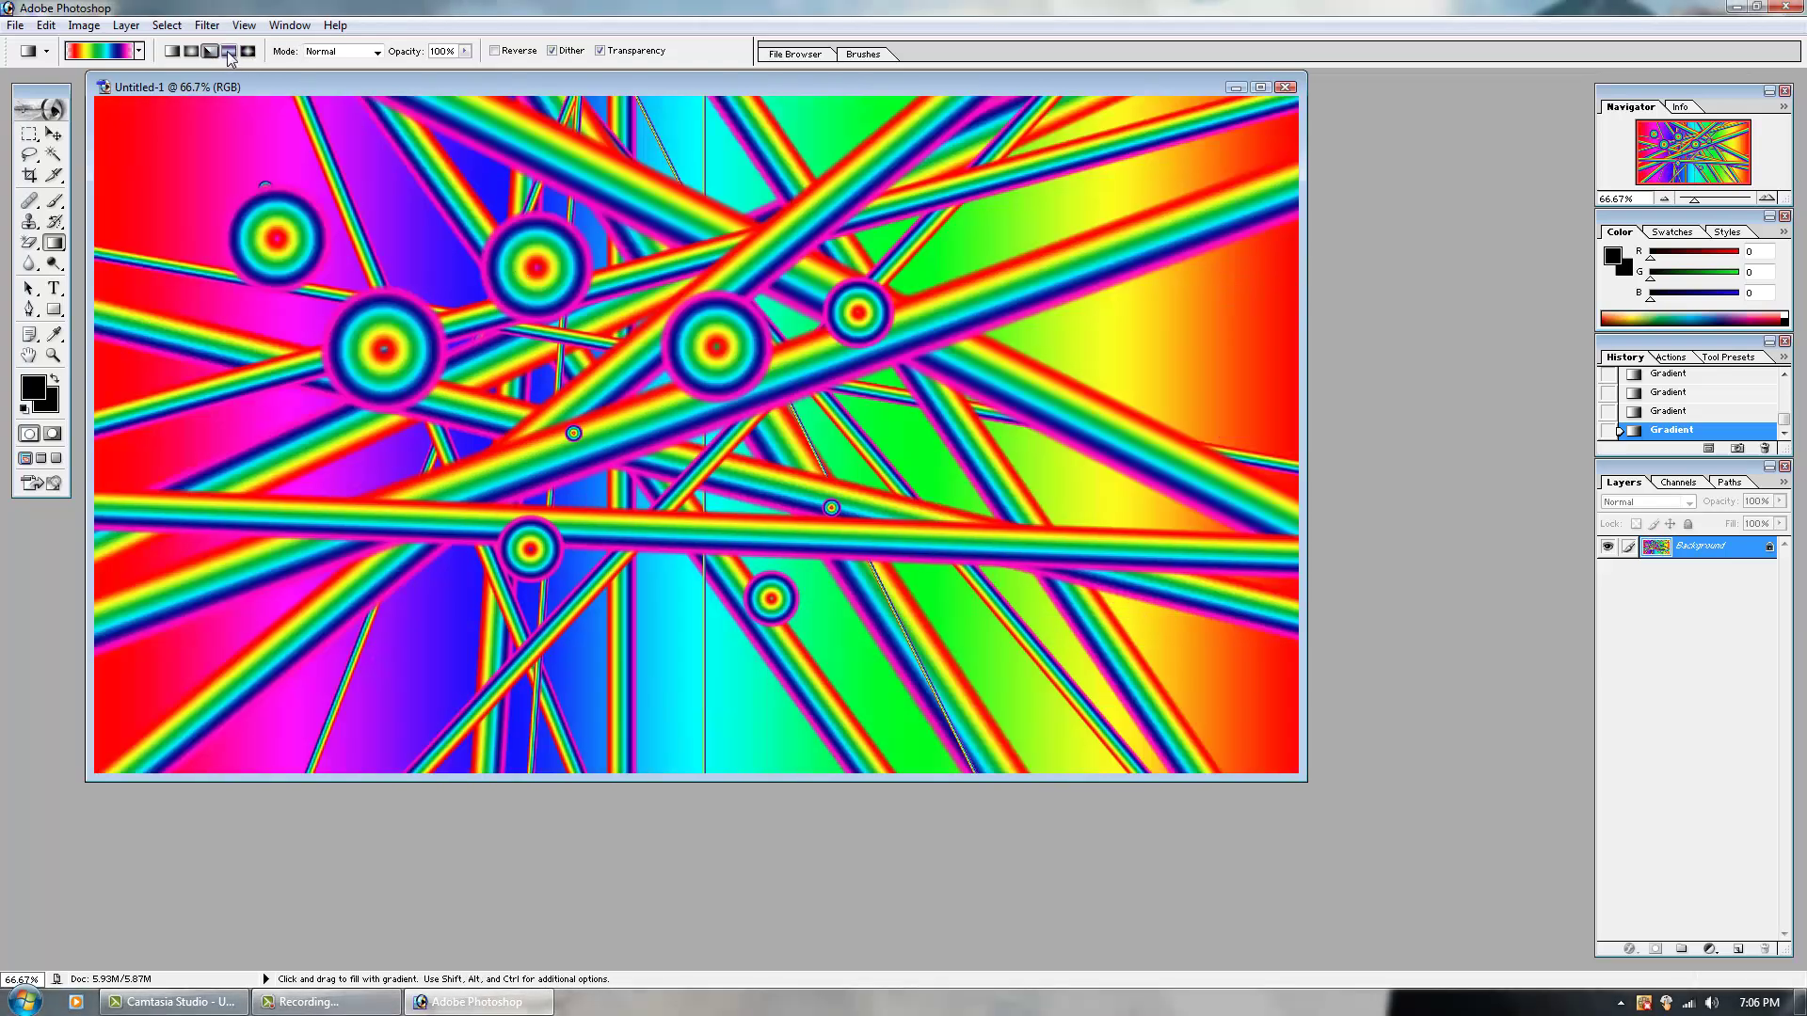
# Step: Add reflected rainbow stripes diagonally across the upper left, steeply at the left and vertically at the centre, undoing an overly wide vertical band
pyautogui.click(228, 52)
pyautogui.moveTo(538, 173); pyautogui.dragTo(547, 209)
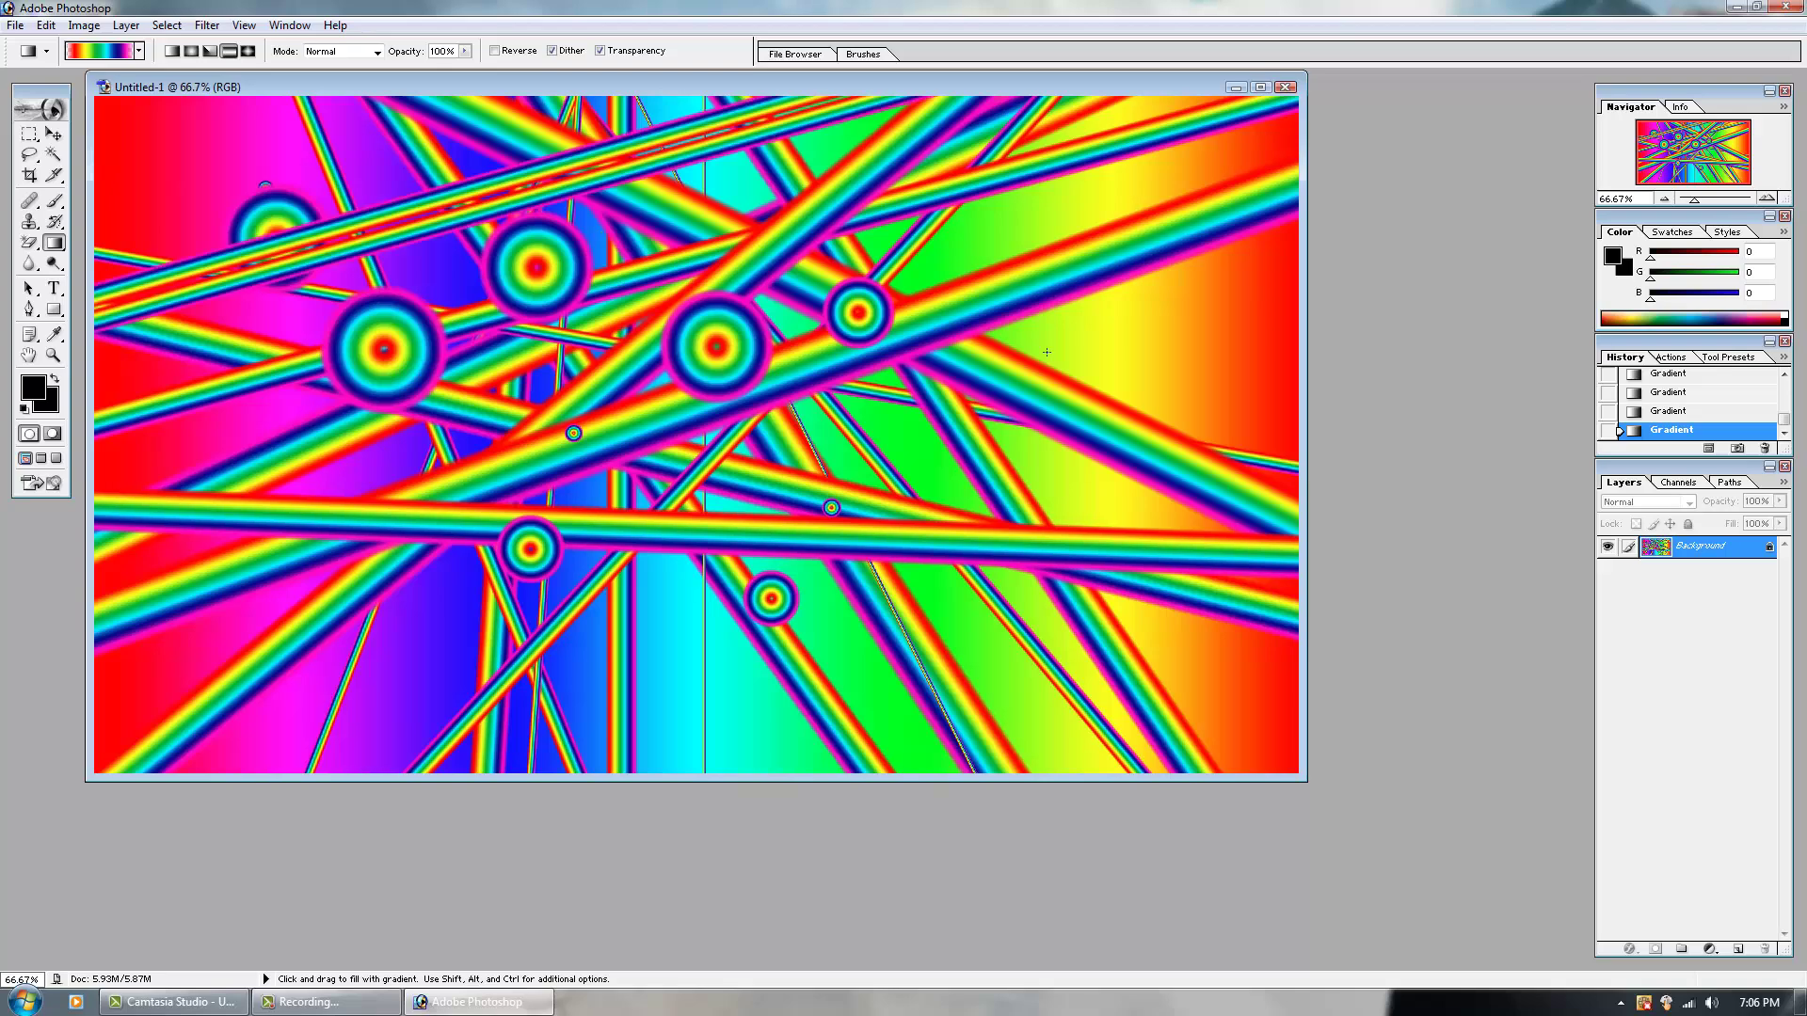
pyautogui.moveTo(1286, 322); pyautogui.dragTo(1289, 326)
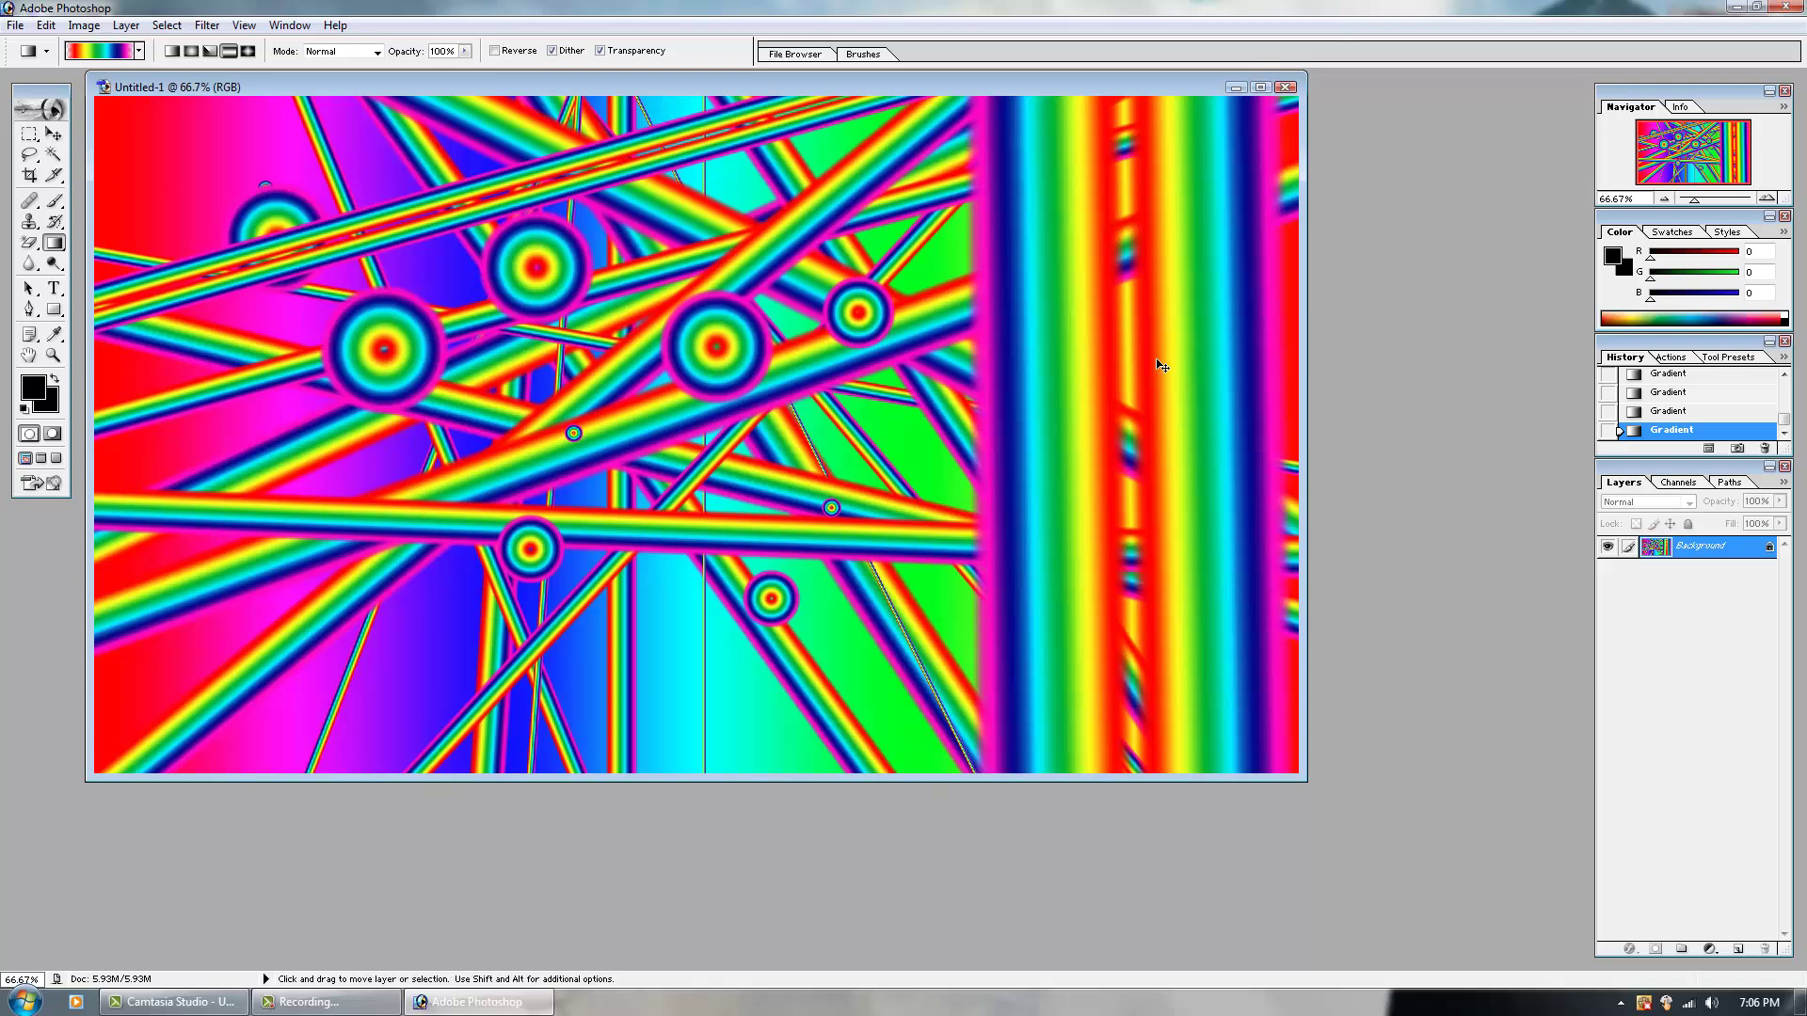
pyautogui.hotkey('ctrl', 'alt', 'z')
pyautogui.hotkey('ctrl', 'alt', 'z')
pyautogui.moveTo(456, 283); pyautogui.dragTo(531, 307)
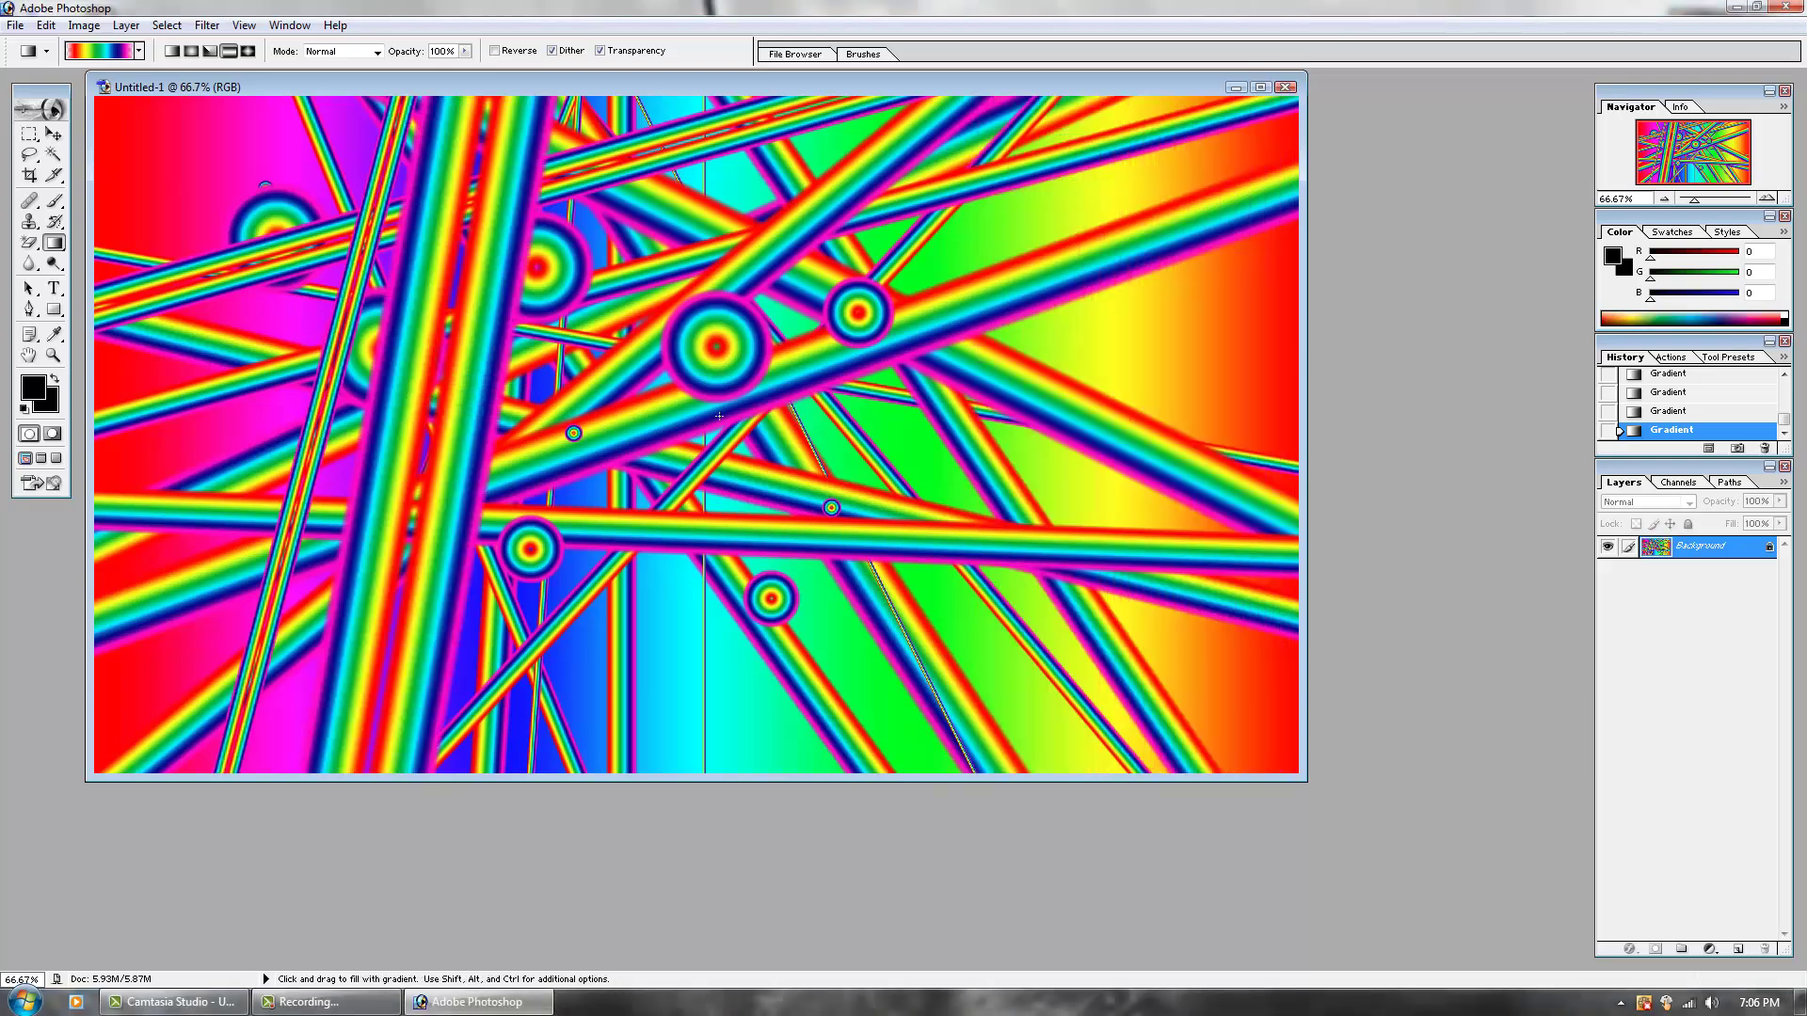
pyautogui.moveTo(718, 376); pyautogui.dragTo(724, 376)
# Step: Scatter seven diamond-type rainbow gradients of varying size and rotation from the image's upper right through the centre to its lower left
pyautogui.click(248, 51)
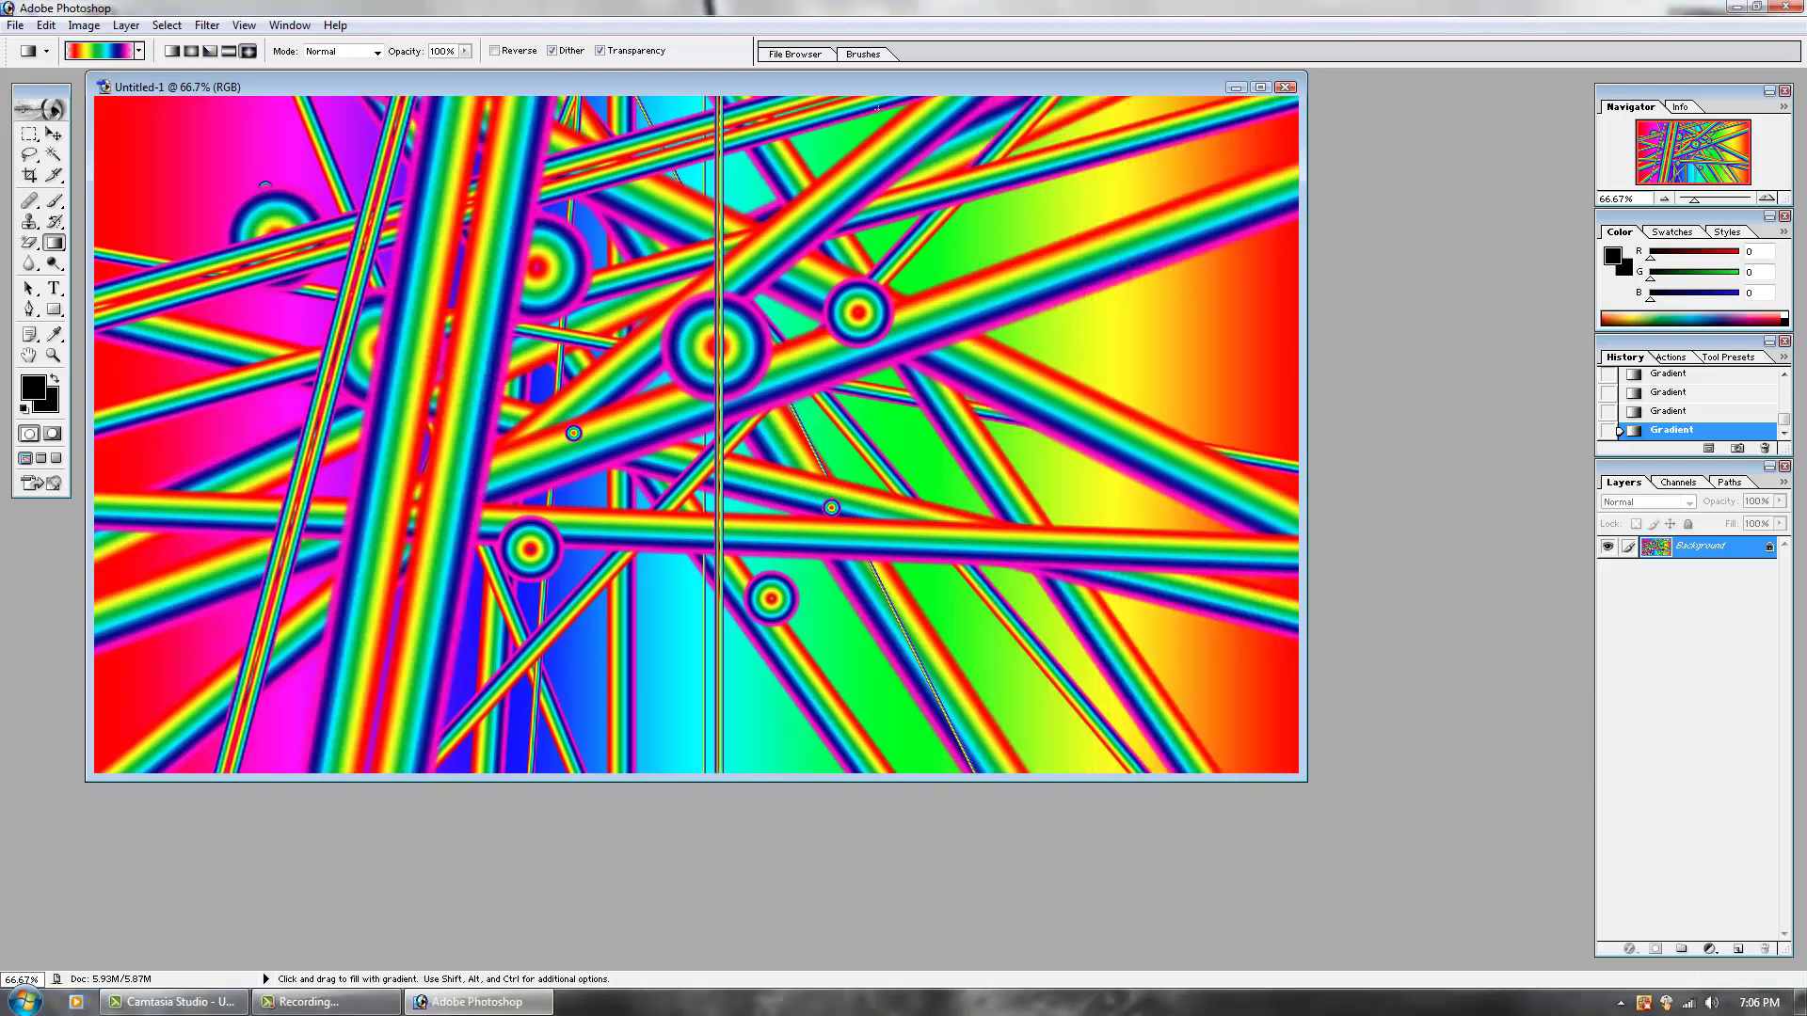
pyautogui.moveTo(955, 219); pyautogui.dragTo(1034, 300)
pyautogui.moveTo(1080, 387); pyautogui.dragTo(1081, 386)
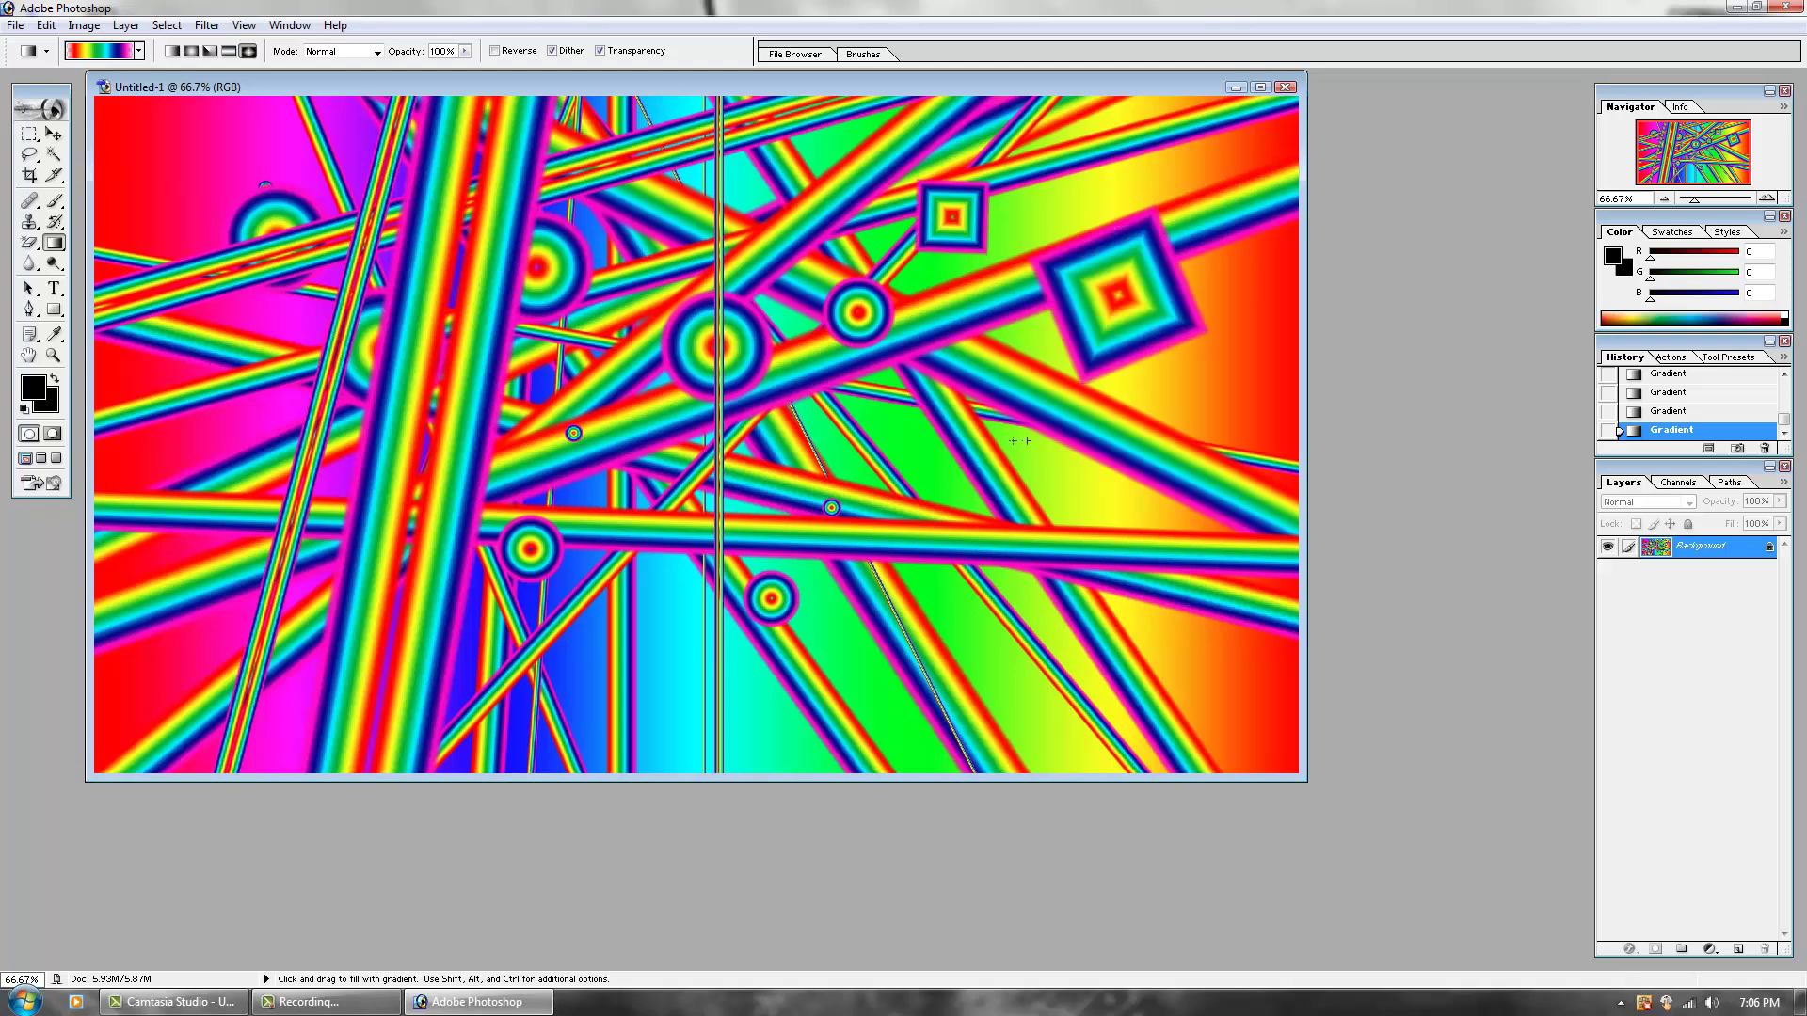
pyautogui.moveTo(1027, 440); pyautogui.dragTo(1045, 459)
pyautogui.moveTo(961, 501); pyautogui.dragTo(892, 539)
pyautogui.moveTo(754, 530); pyautogui.dragTo(672, 639)
pyautogui.moveTo(654, 454); pyautogui.dragTo(593, 489)
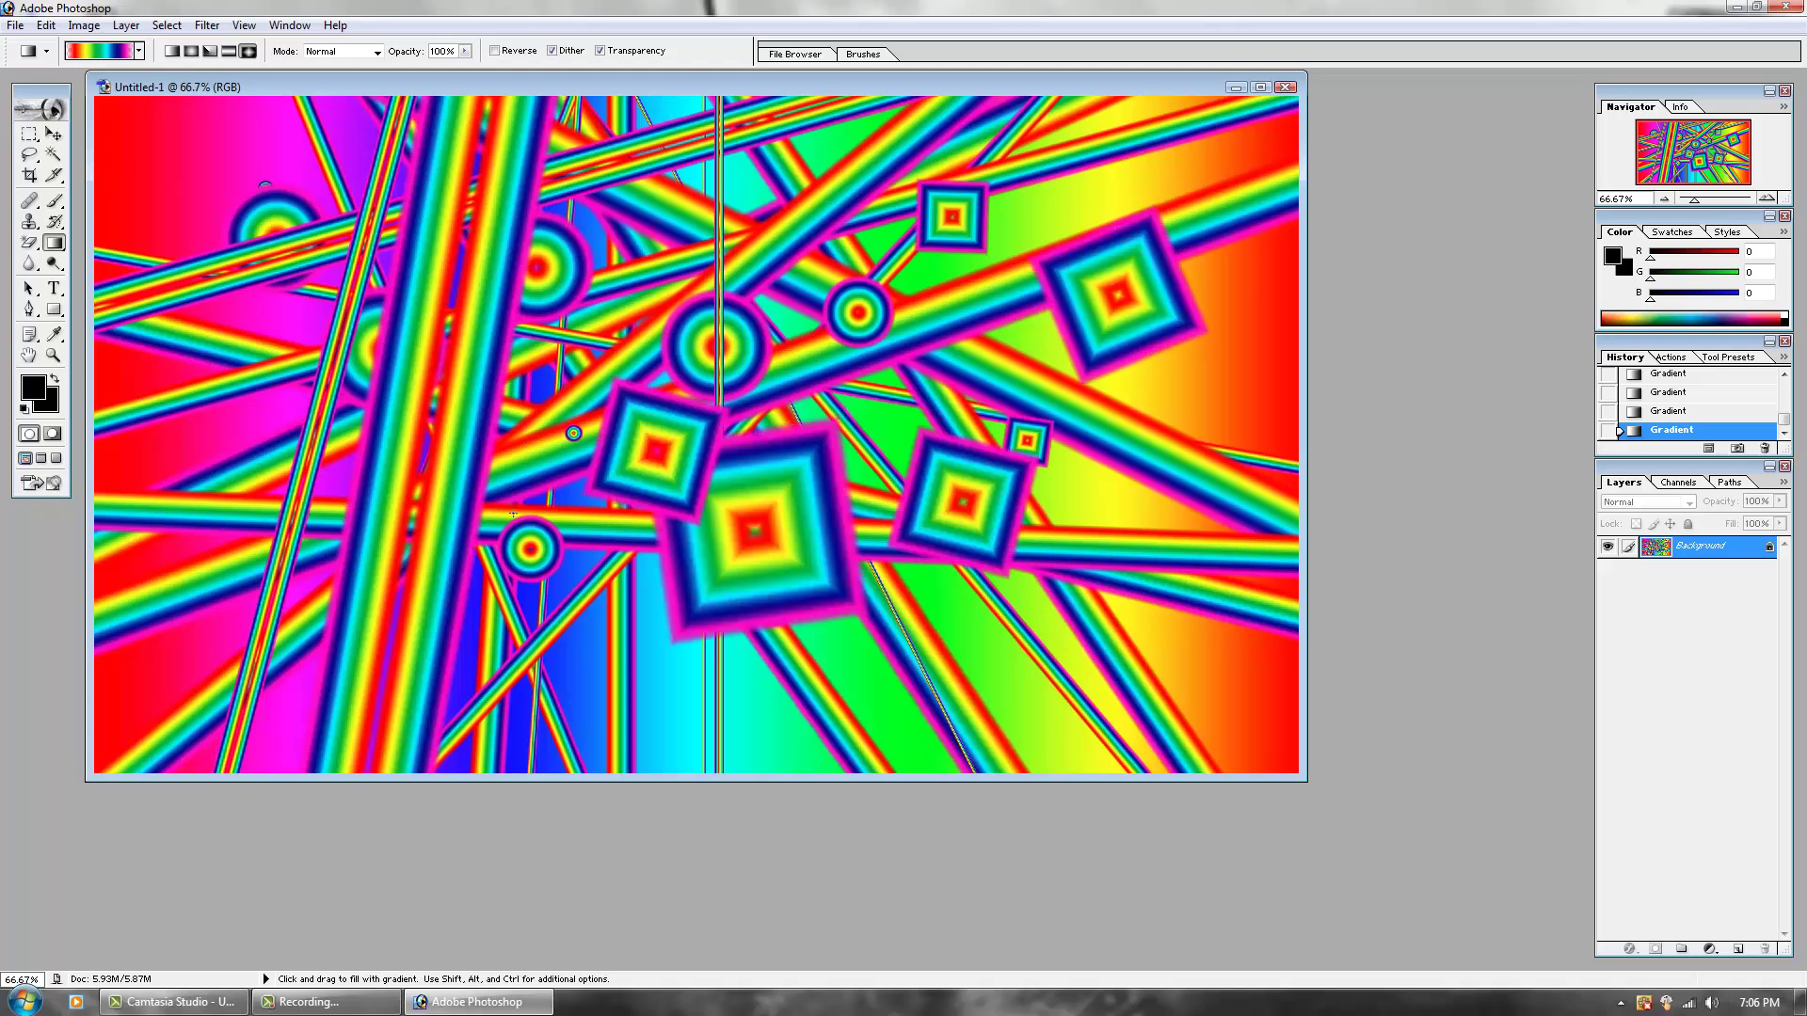
pyautogui.moveTo(468, 539); pyautogui.dragTo(422, 578)
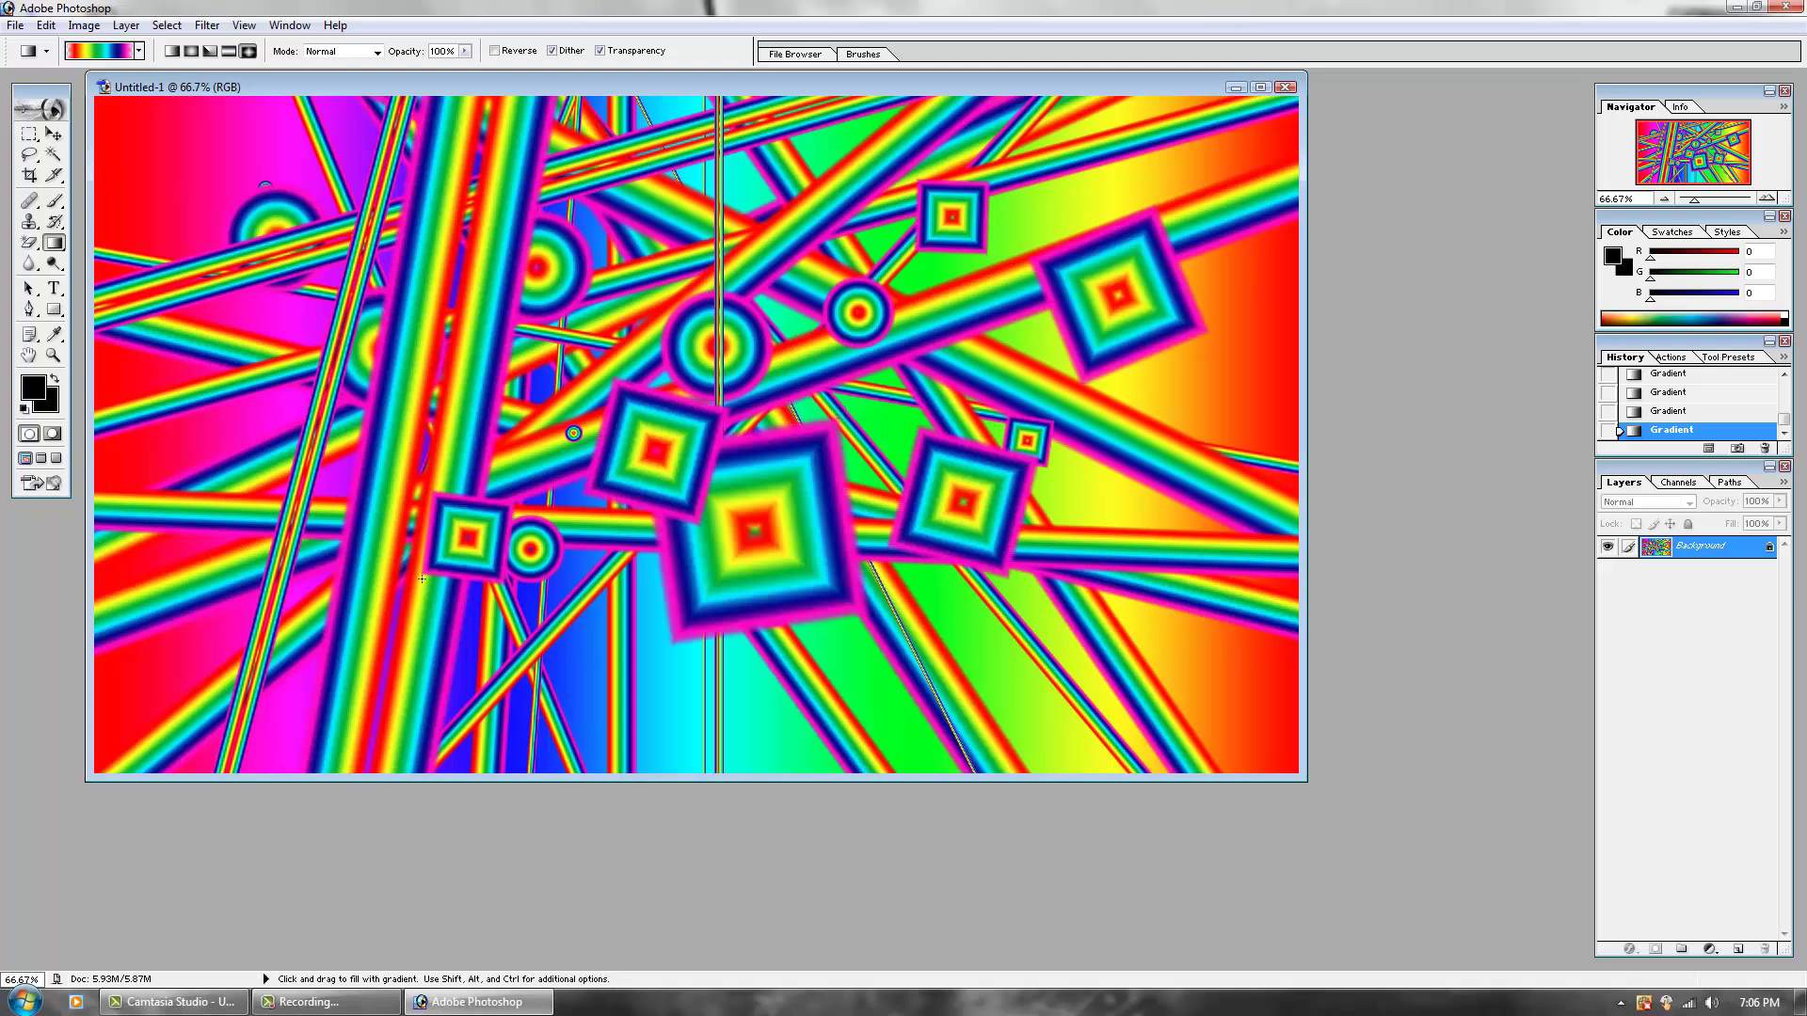
# Step: Open the Liquify filter with a brush size of 230 and a brush pressure of 100
pyautogui.click(207, 26)
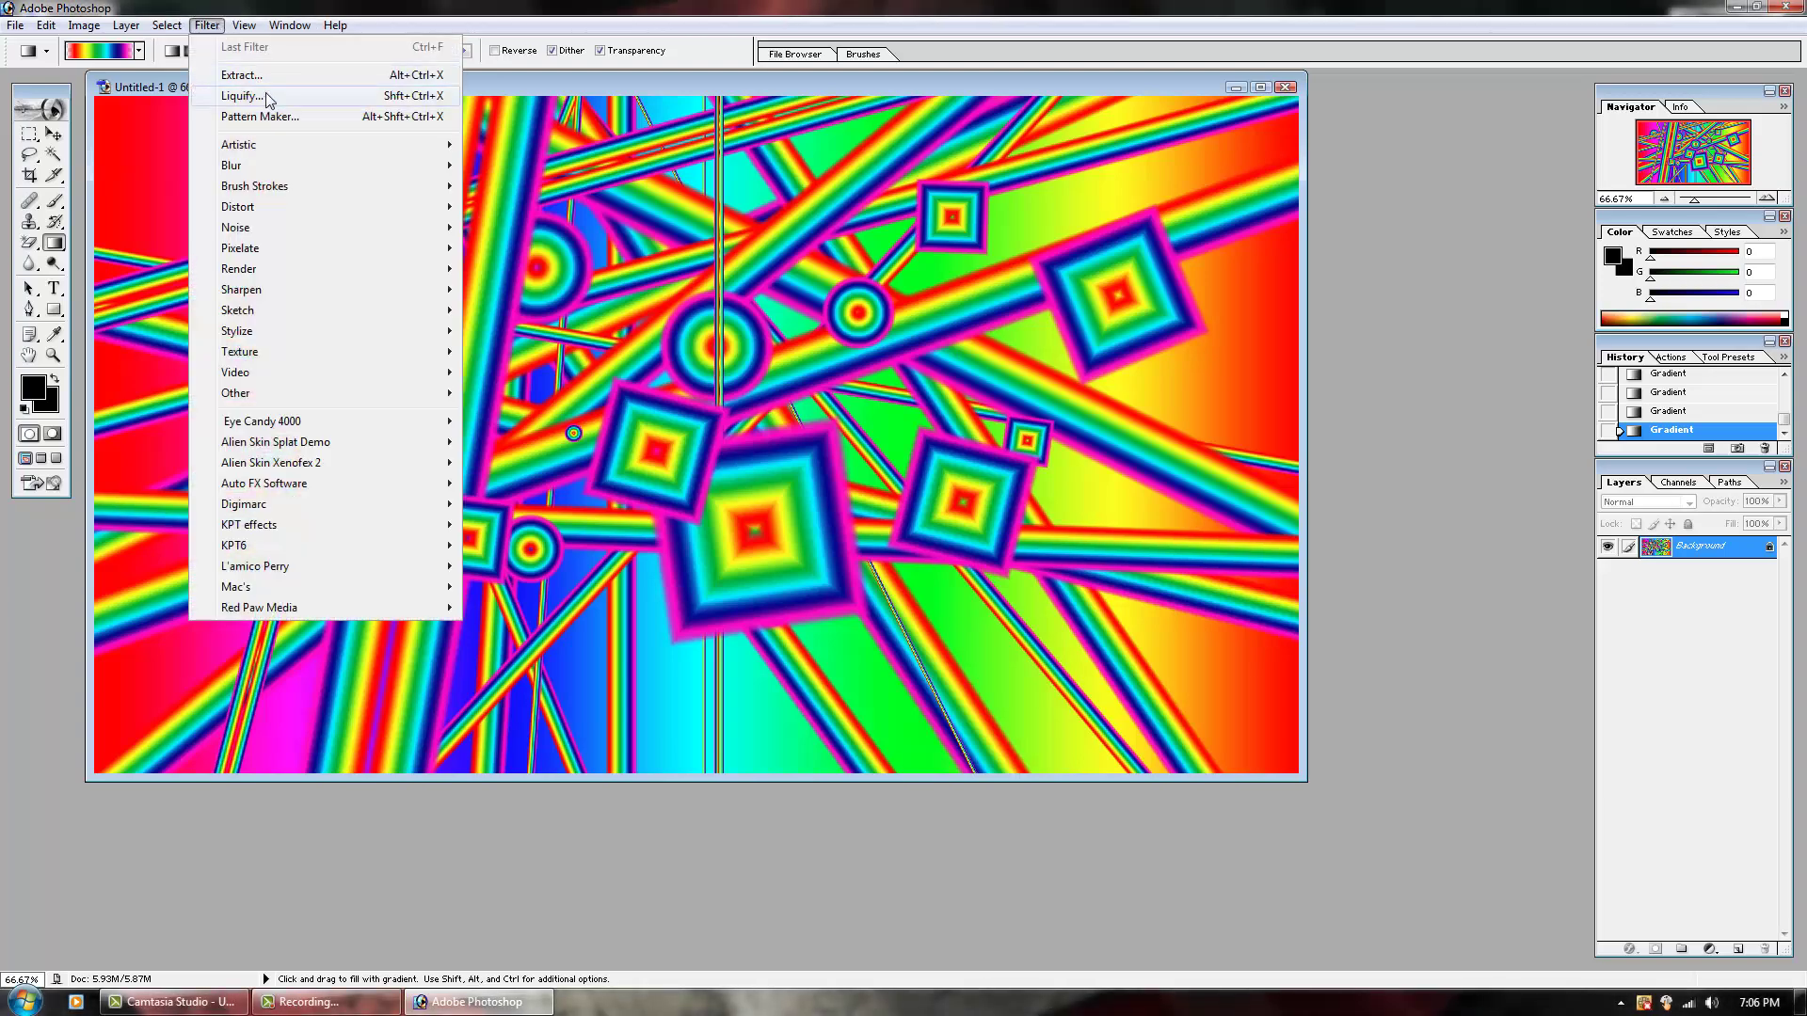
pyautogui.click(242, 96)
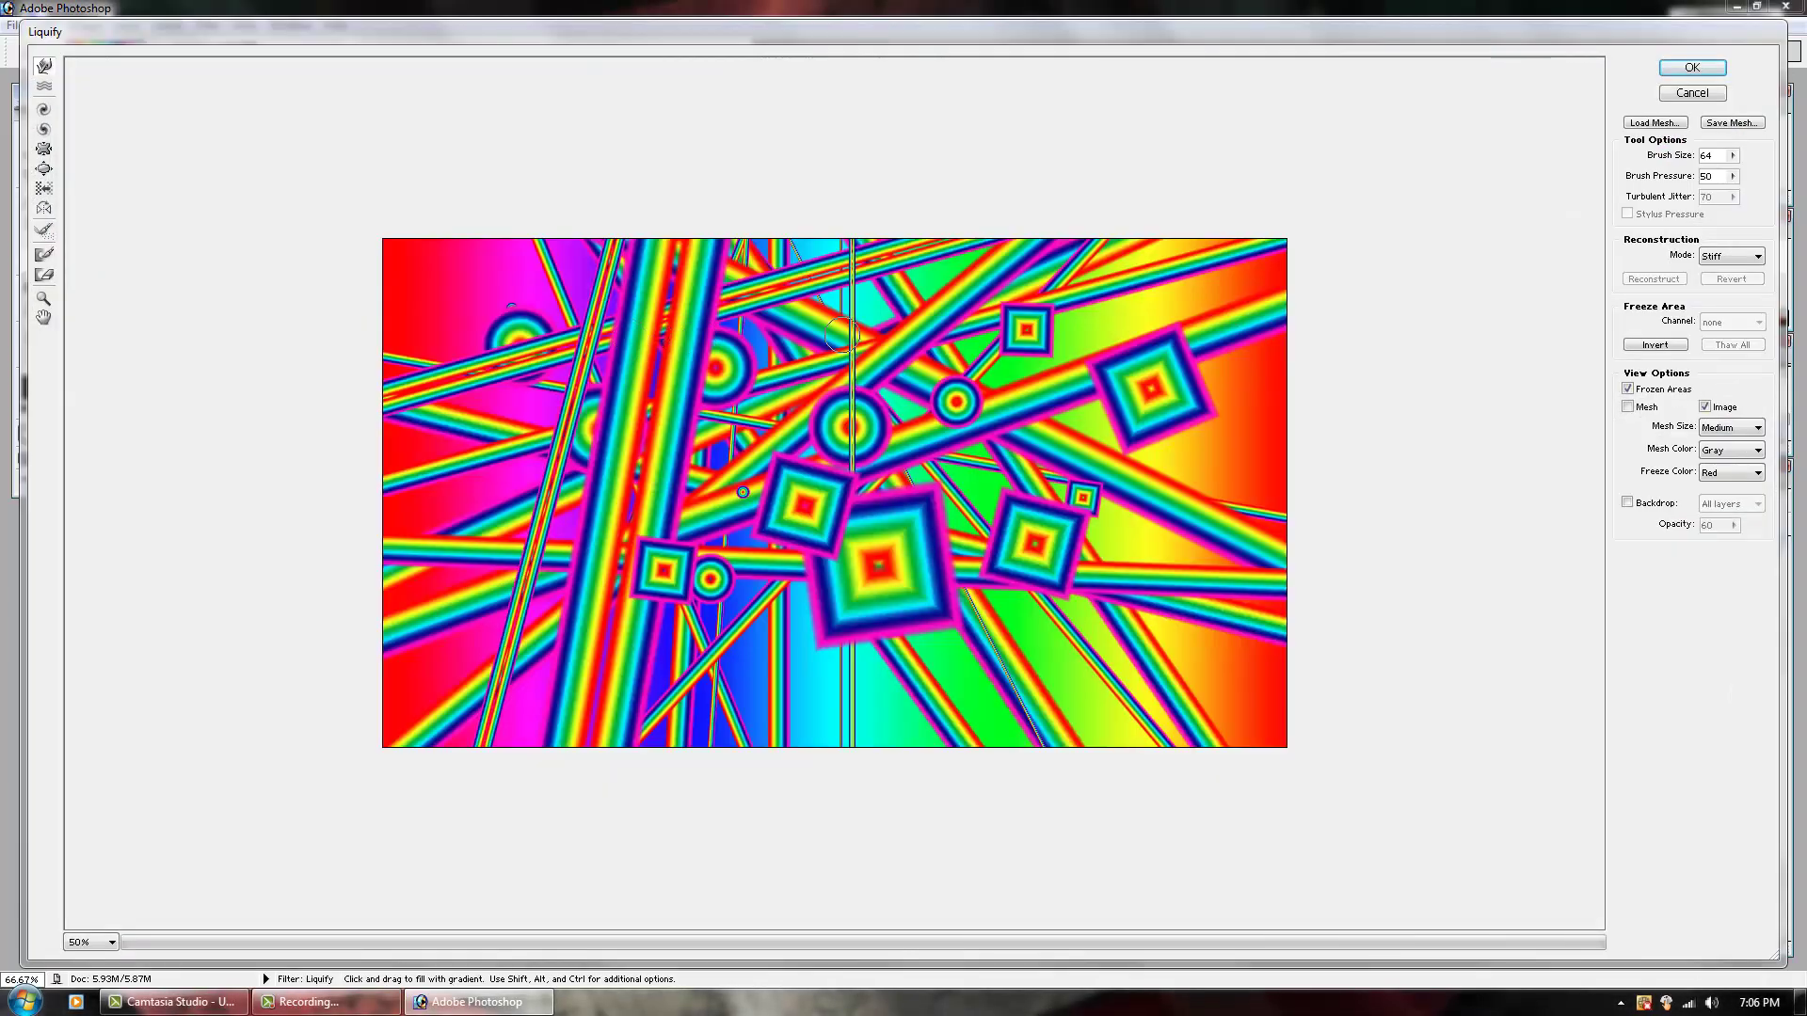
pyautogui.click(1730, 156)
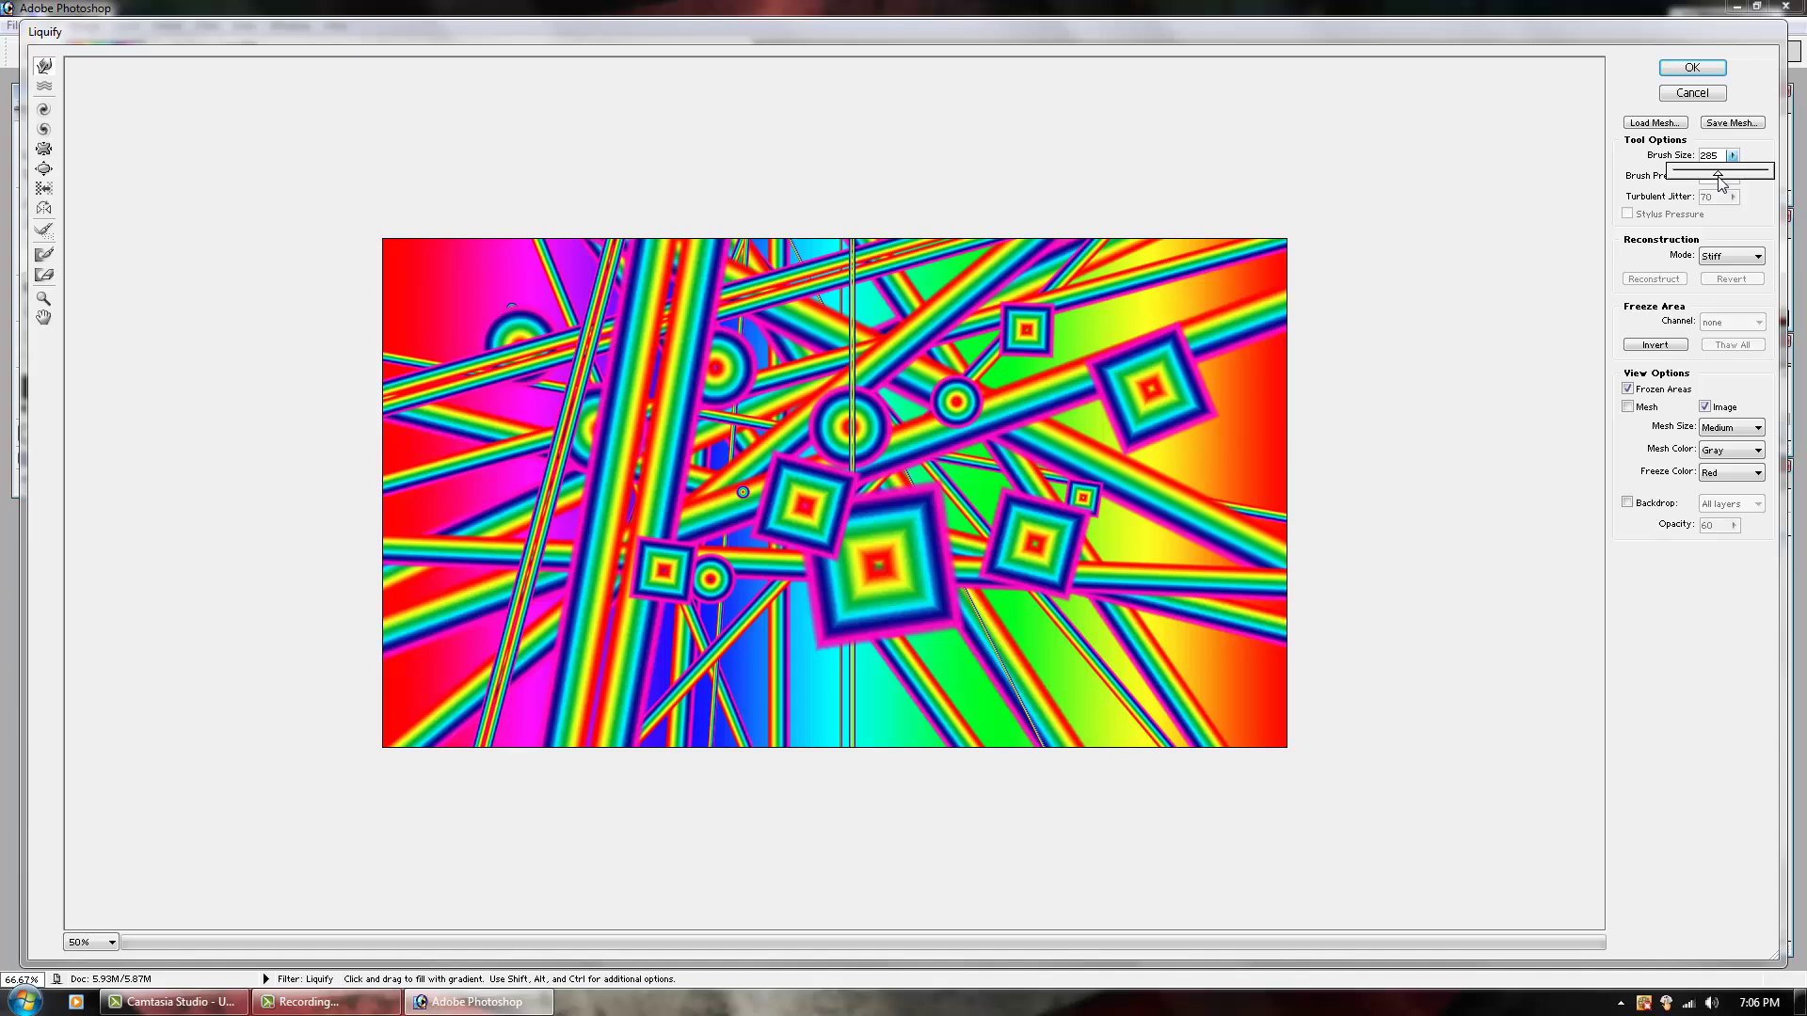
pyautogui.moveTo(1721, 182); pyautogui.dragTo(1713, 182)
pyautogui.click(1716, 232)
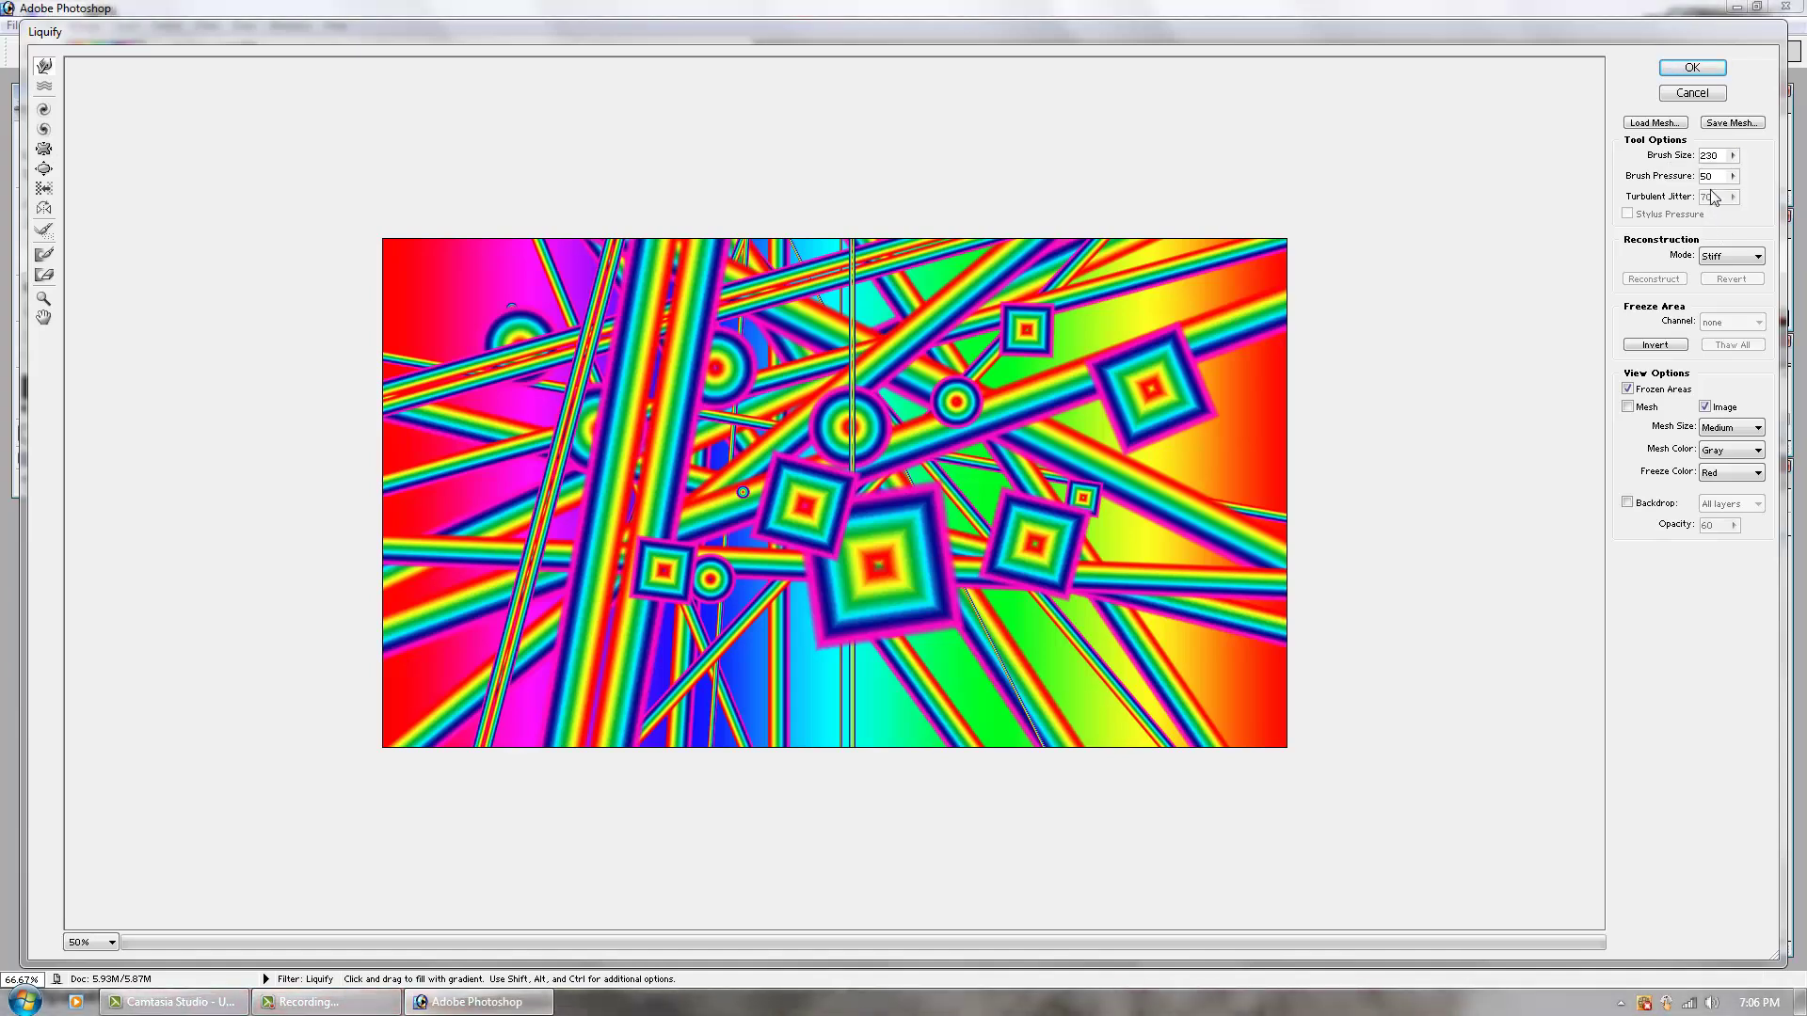
pyautogui.click(1732, 177)
# Step: Try warping the picture with chaotic swirling strokes and with a zigzag sweep across its width, undoing both
pyautogui.moveTo(1063, 339)
pyautogui.mouseDown()
pyautogui.moveTo(880, 462)
pyautogui.moveTo(886, 406)
pyautogui.moveTo(385, 369)
pyautogui.moveTo(160, 390)
pyautogui.moveTo(122, 330)
pyautogui.moveTo(822, 685)
pyautogui.moveTo(797, 653)
pyautogui.moveTo(1066, 625)
pyautogui.moveTo(1012, 618)
pyautogui.moveTo(827, 351)
pyautogui.moveTo(814, 371)
pyautogui.moveTo(1000, 472)
pyautogui.moveTo(826, 644)
pyautogui.moveTo(1139, 508)
pyautogui.mouseUp()
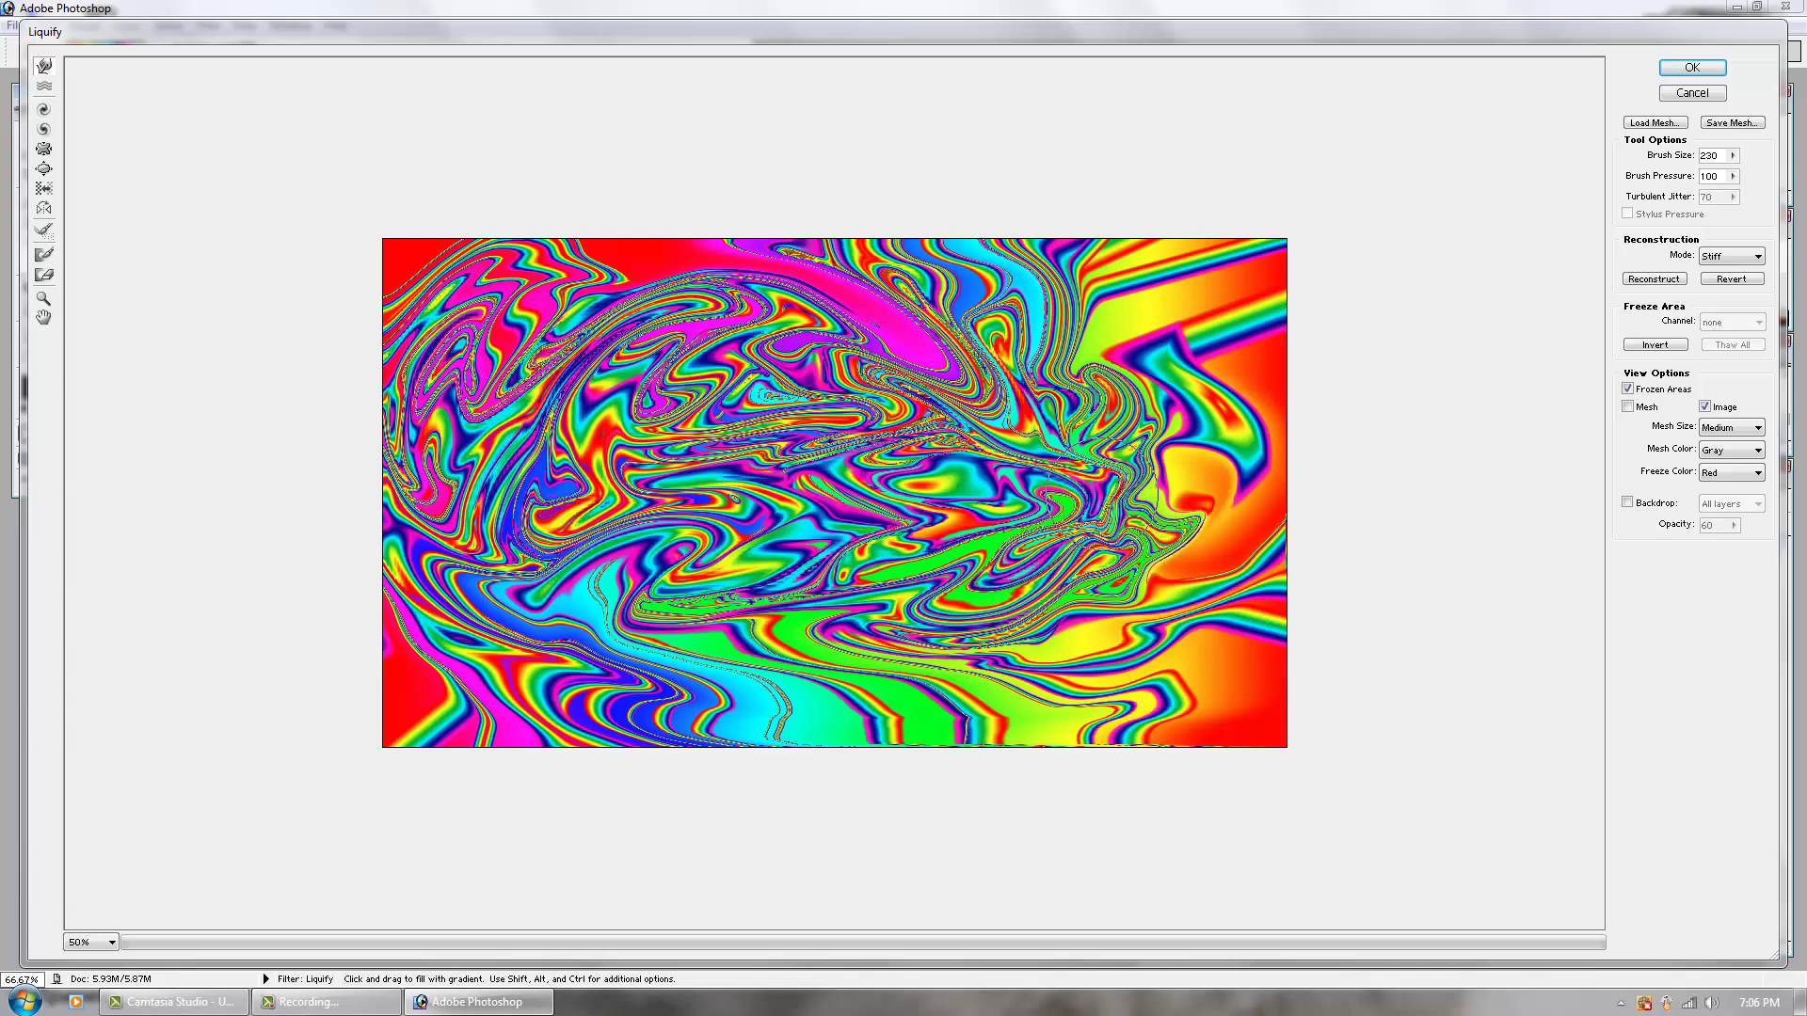
pyautogui.hotkey('ctrl', 'z')
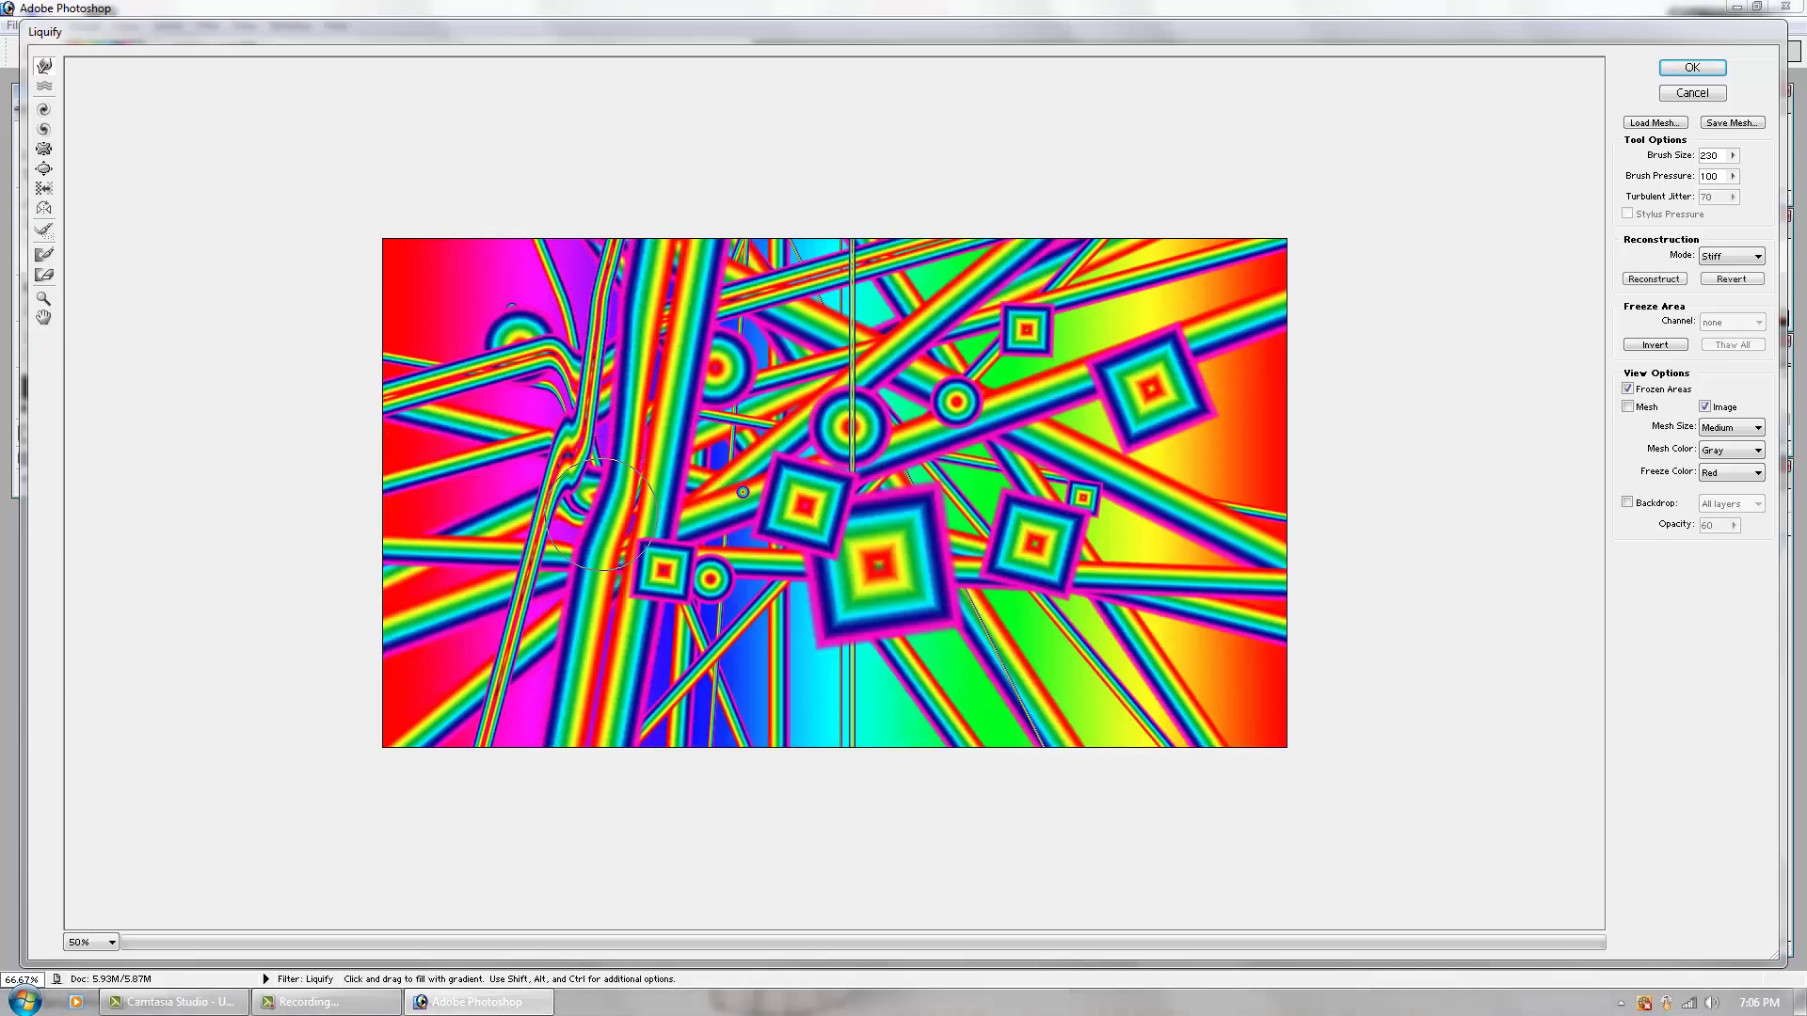
pyautogui.moveTo(603, 395)
pyautogui.mouseDown()
pyautogui.moveTo(819, 367)
pyautogui.moveTo(603, 565)
pyautogui.moveTo(828, 538)
pyautogui.moveTo(861, 659)
pyautogui.moveTo(1021, 246)
pyautogui.moveTo(1016, 565)
pyautogui.moveTo(1143, 480)
pyautogui.moveTo(1280, 499)
pyautogui.mouseUp()
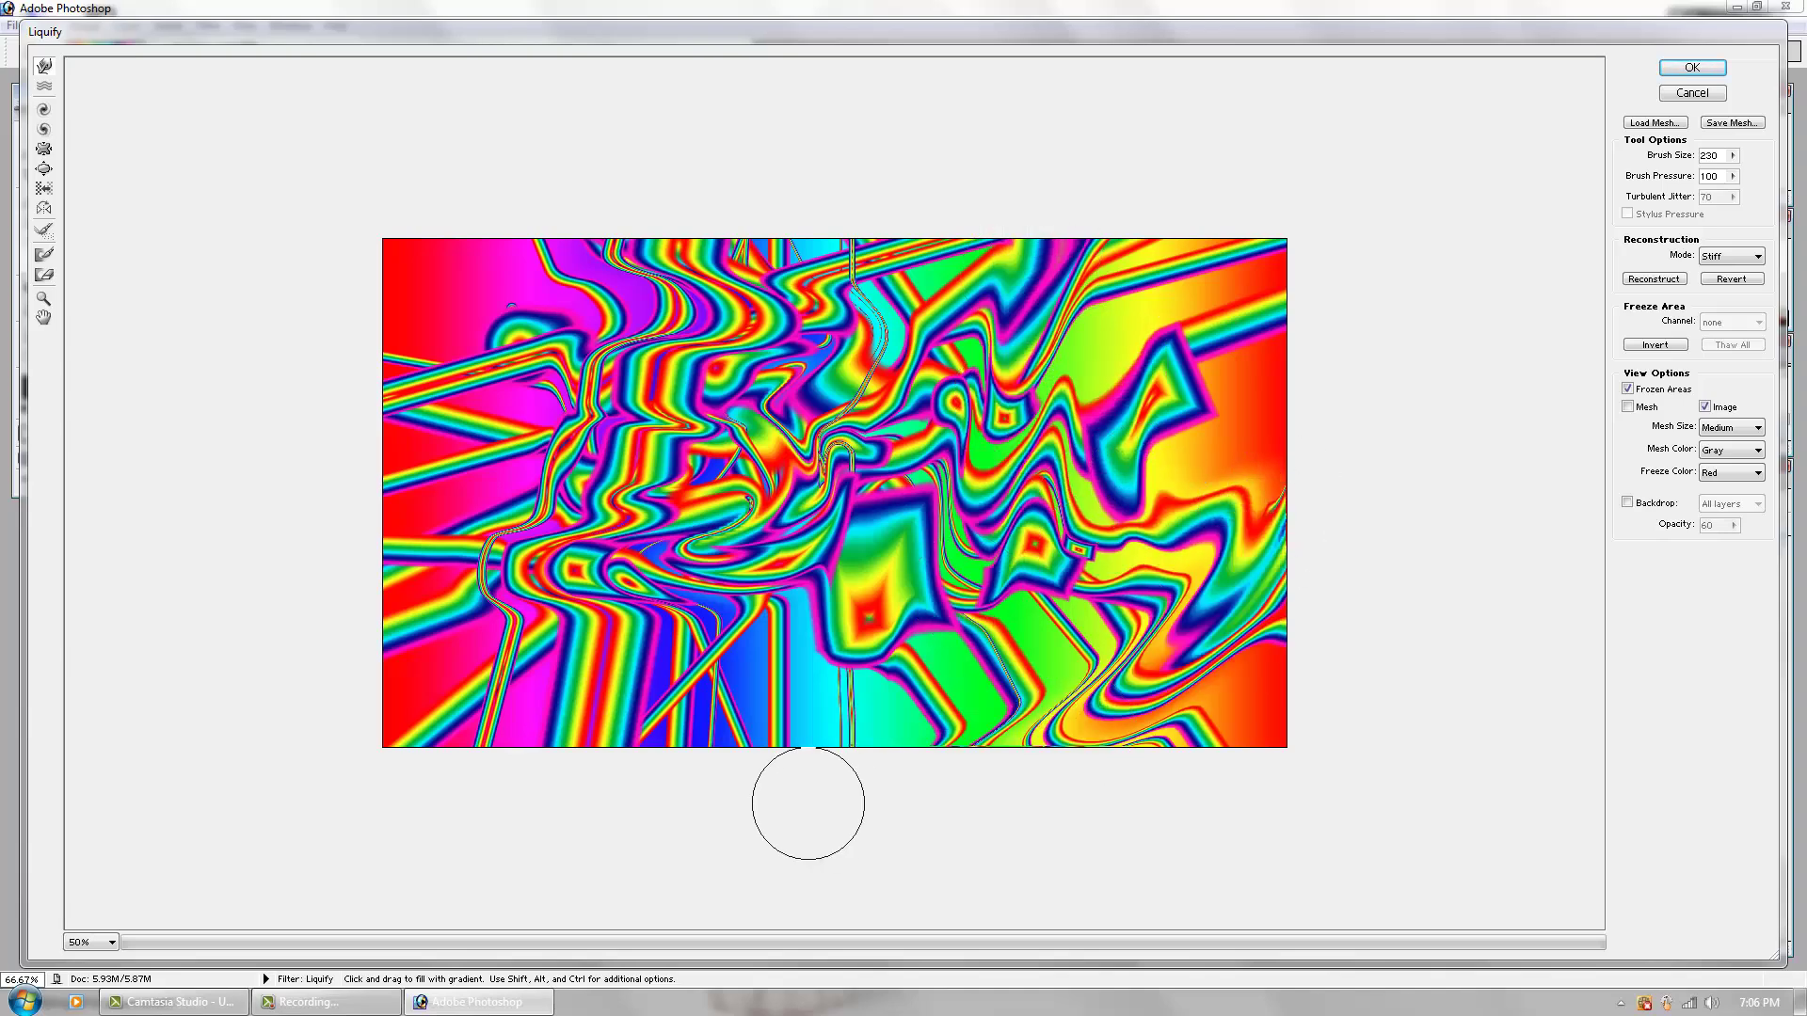
pyautogui.hotkey('ctrl', 'alt', 'z')
pyautogui.hotkey('ctrl', 'alt', 'z')
pyautogui.hotkey('ctrl', 'alt', 'z')
pyautogui.hotkey('ctrl', 'alt', 'z')
pyautogui.hotkey('ctrl', 'alt', 'z')
pyautogui.hotkey('ctrl', 'alt', 'z')
pyautogui.hotkey('ctrl', 'alt', 'z')
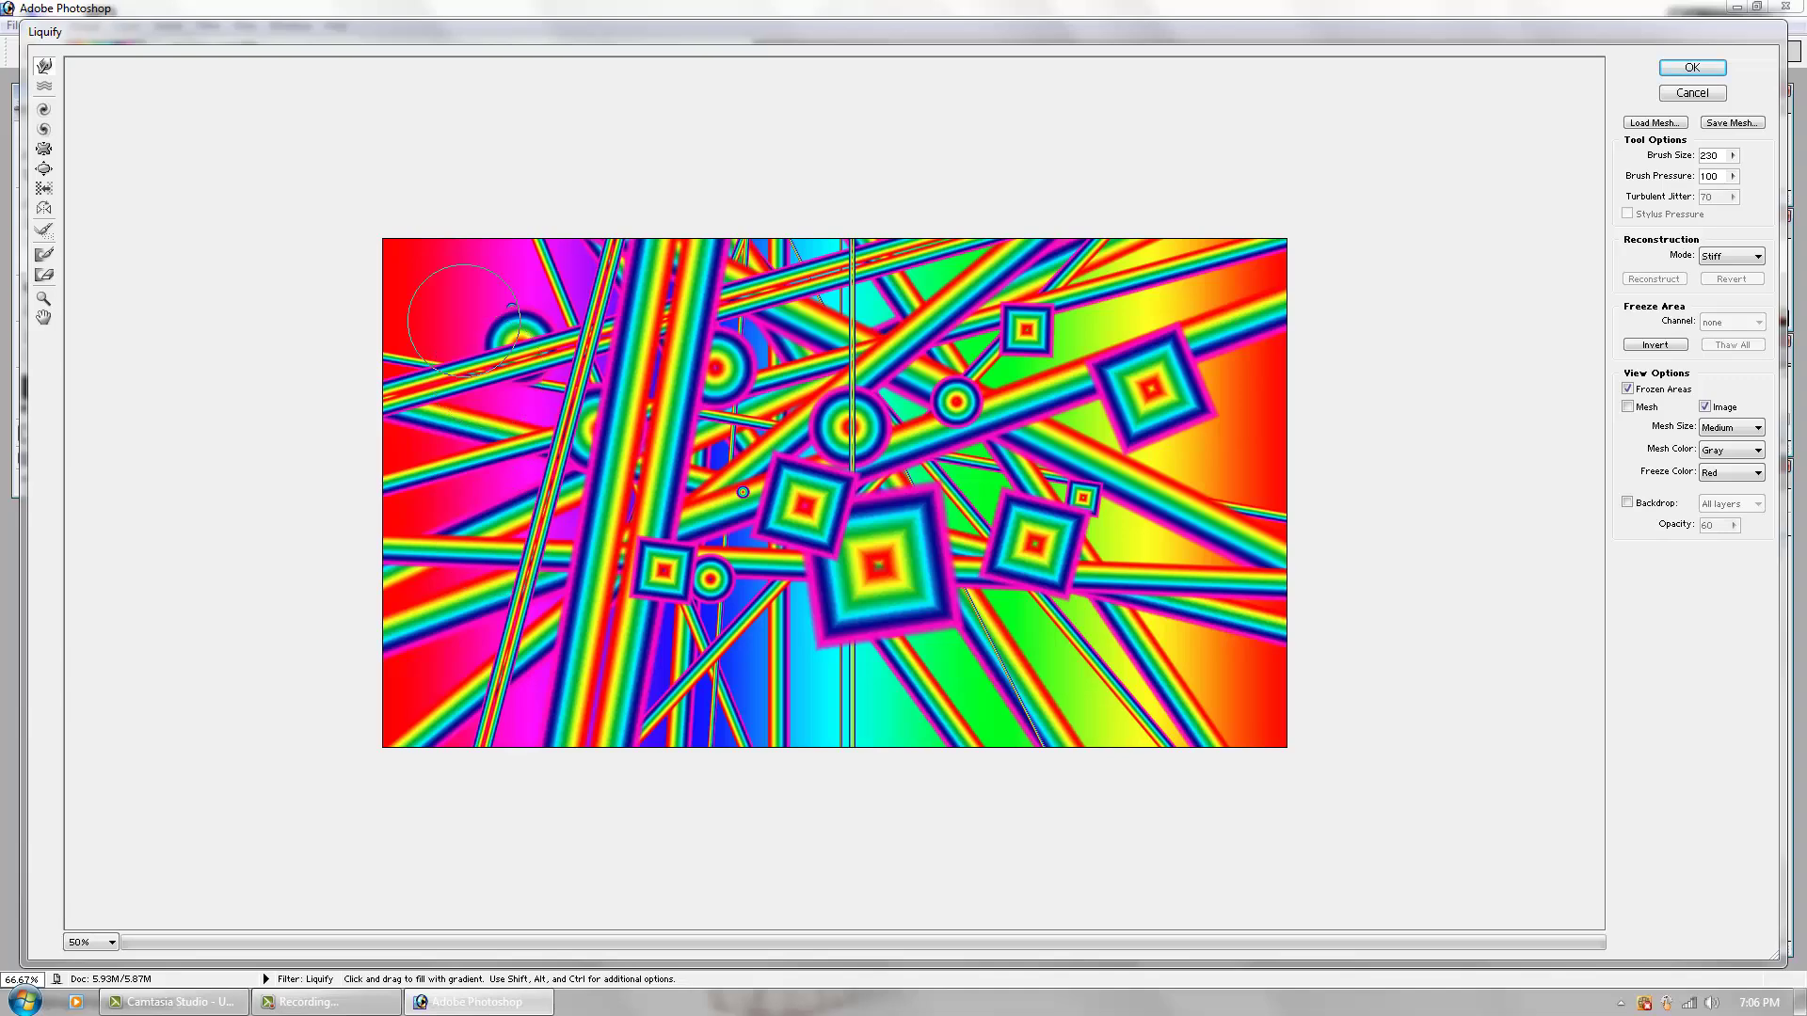
# Step: Try warping the image into rows of horizontal waves across its full width and undo the strokes
pyautogui.hotkey('ctrl', 'shift', 'z')
pyautogui.hotkey('ctrl', 'shift', 'z')
pyautogui.hotkey('ctrl', 'shift', 'z')
pyautogui.hotkey('ctrl', 'shift', 'z')
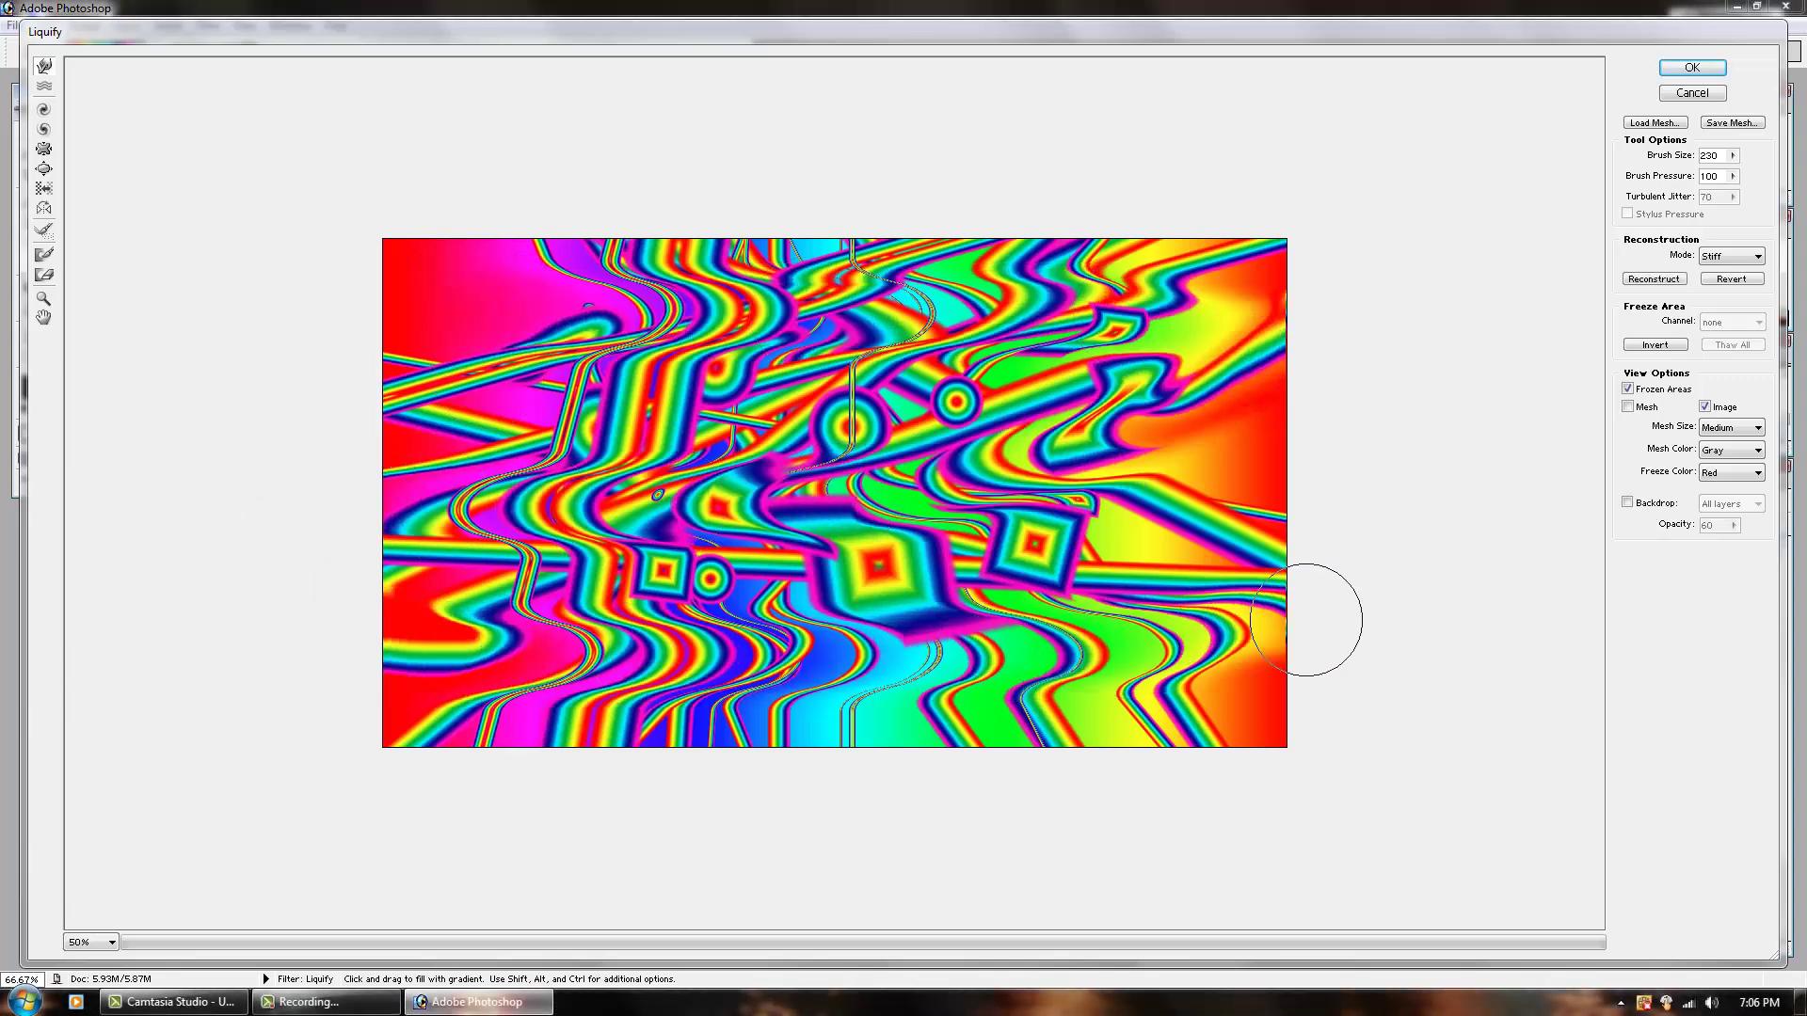
pyautogui.hotkey('ctrl', 'alt', 'z')
pyautogui.hotkey('ctrl', 'alt', 'z')
pyautogui.hotkey('ctrl', 'alt', 'z')
pyautogui.hotkey('ctrl', 'alt', 'z')
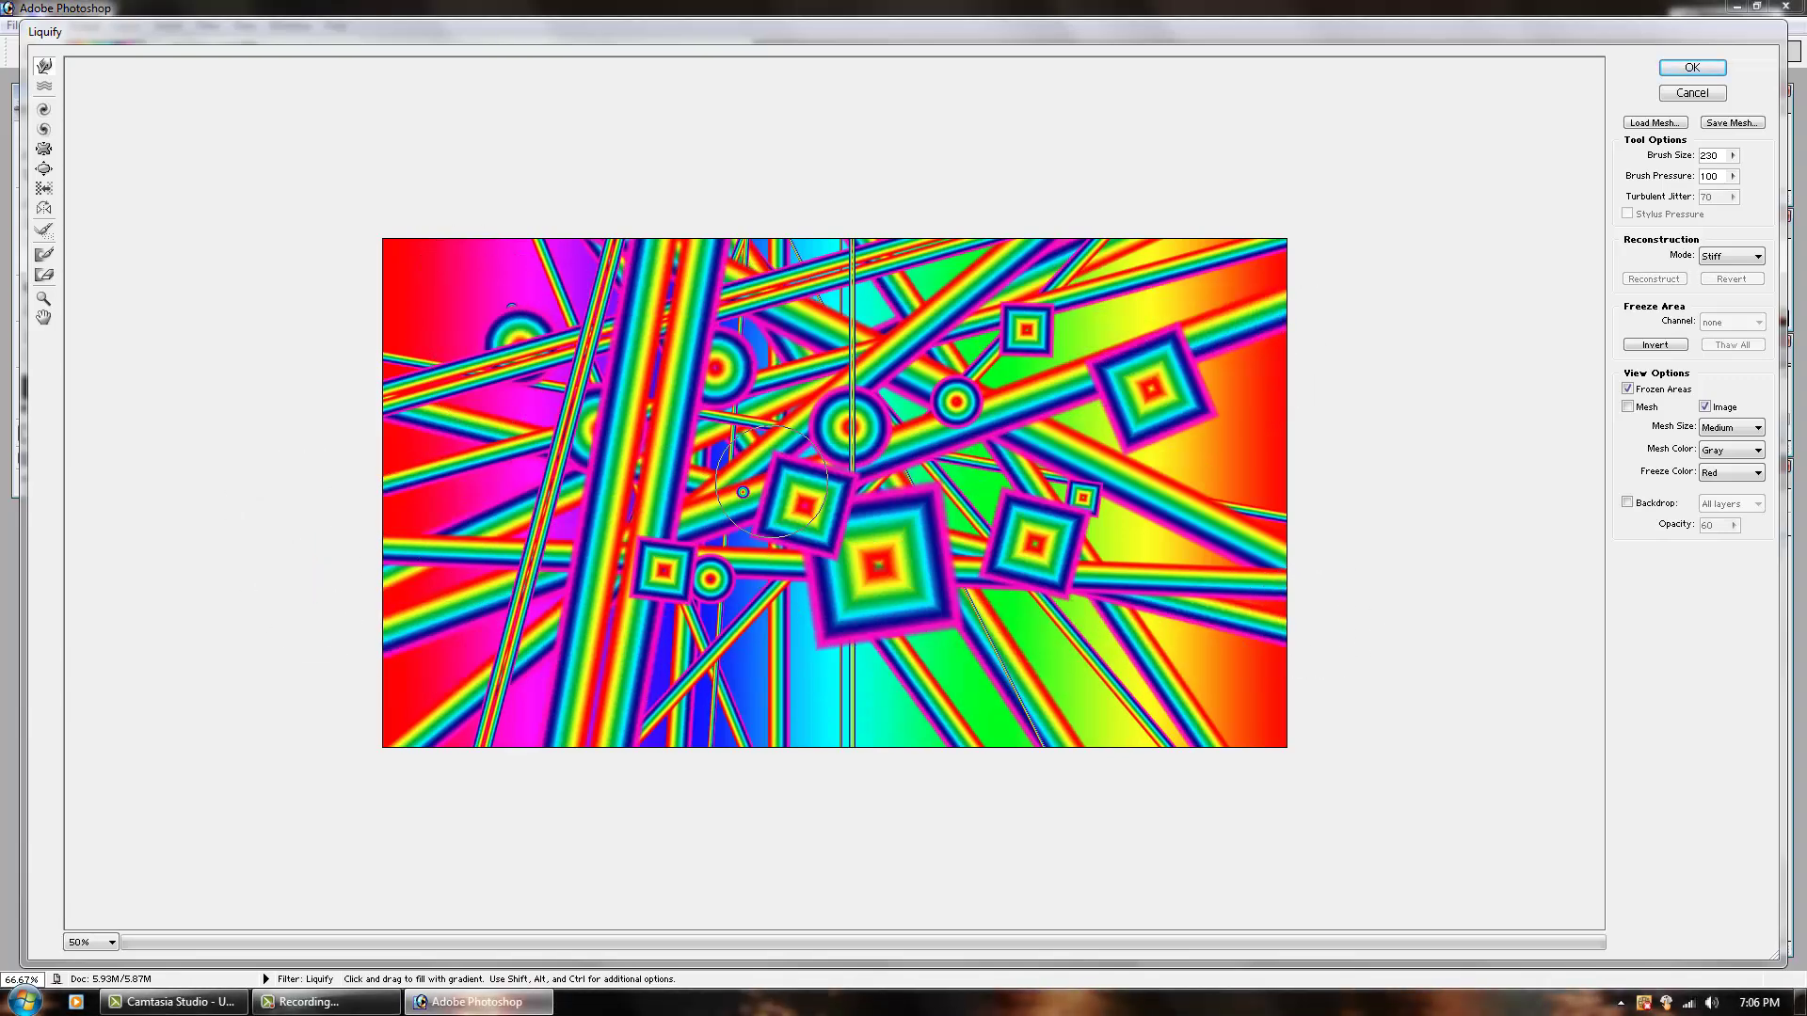
# Step: Warp the whole image into dense, chaotic swirls with freehand Liquify strokes at brush size 230 and pressure 100, and apply the filter
pyautogui.moveTo(744, 543)
pyautogui.mouseDown()
pyautogui.moveTo(832, 492)
pyautogui.moveTo(767, 536)
pyautogui.moveTo(809, 501)
pyautogui.mouseUp()
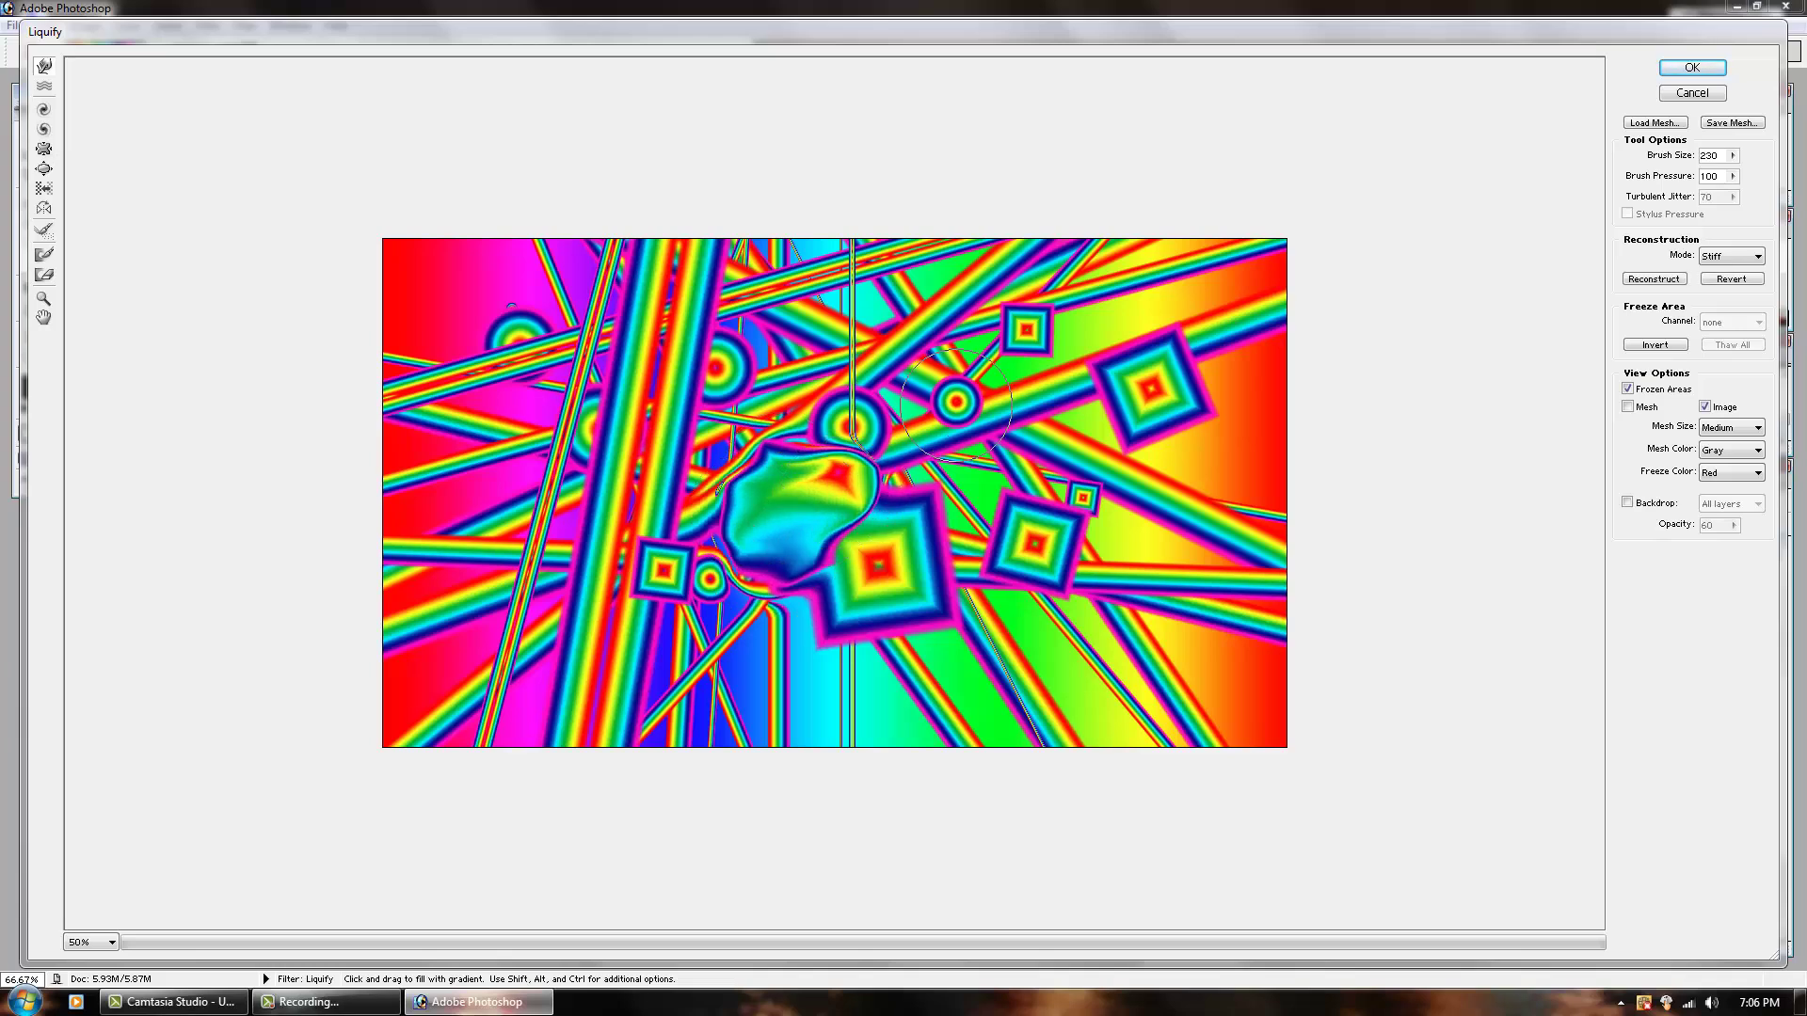
pyautogui.moveTo(905, 417)
pyautogui.mouseDown()
pyautogui.moveTo(1164, 402)
pyautogui.moveTo(1206, 458)
pyautogui.moveTo(1225, 550)
pyautogui.moveTo(1193, 639)
pyautogui.moveTo(868, 664)
pyautogui.moveTo(666, 384)
pyautogui.moveTo(277, 576)
pyautogui.moveTo(80, 257)
pyautogui.moveTo(263, 346)
pyautogui.moveTo(501, 289)
pyautogui.moveTo(343, 274)
pyautogui.moveTo(611, 289)
pyautogui.moveTo(1032, 237)
pyautogui.moveTo(891, 275)
pyautogui.moveTo(756, 887)
pyautogui.moveTo(987, 628)
pyautogui.moveTo(846, 381)
pyautogui.moveTo(664, 465)
pyautogui.moveTo(974, 607)
pyautogui.moveTo(692, 607)
pyautogui.moveTo(571, 395)
pyautogui.moveTo(522, 409)
pyautogui.moveTo(720, 381)
pyautogui.moveTo(877, 271)
pyautogui.moveTo(966, 410)
pyautogui.moveTo(888, 345)
pyautogui.moveTo(846, 402)
pyautogui.moveTo(945, 409)
pyautogui.moveTo(945, 472)
pyautogui.moveTo(881, 395)
pyautogui.moveTo(888, 473)
pyautogui.moveTo(853, 402)
pyautogui.moveTo(853, 466)
pyautogui.moveTo(910, 424)
pyautogui.moveTo(910, 473)
pyautogui.moveTo(927, 409)
pyautogui.moveTo(844, 419)
pyautogui.moveTo(917, 433)
pyautogui.moveTo(889, 383)
pyautogui.moveTo(843, 472)
pyautogui.moveTo(903, 557)
pyautogui.moveTo(115, 511)
pyautogui.moveTo(465, 374)
pyautogui.moveTo(883, 271)
pyautogui.moveTo(1109, 490)
pyautogui.mouseUp()
pyautogui.moveTo(979, 395)
pyautogui.mouseDown()
pyautogui.moveTo(303, 150)
pyautogui.moveTo(472, 178)
pyautogui.moveTo(443, 182)
pyautogui.moveTo(1186, 527)
pyautogui.moveTo(1262, 516)
pyautogui.moveTo(1142, 779)
pyautogui.mouseUp()
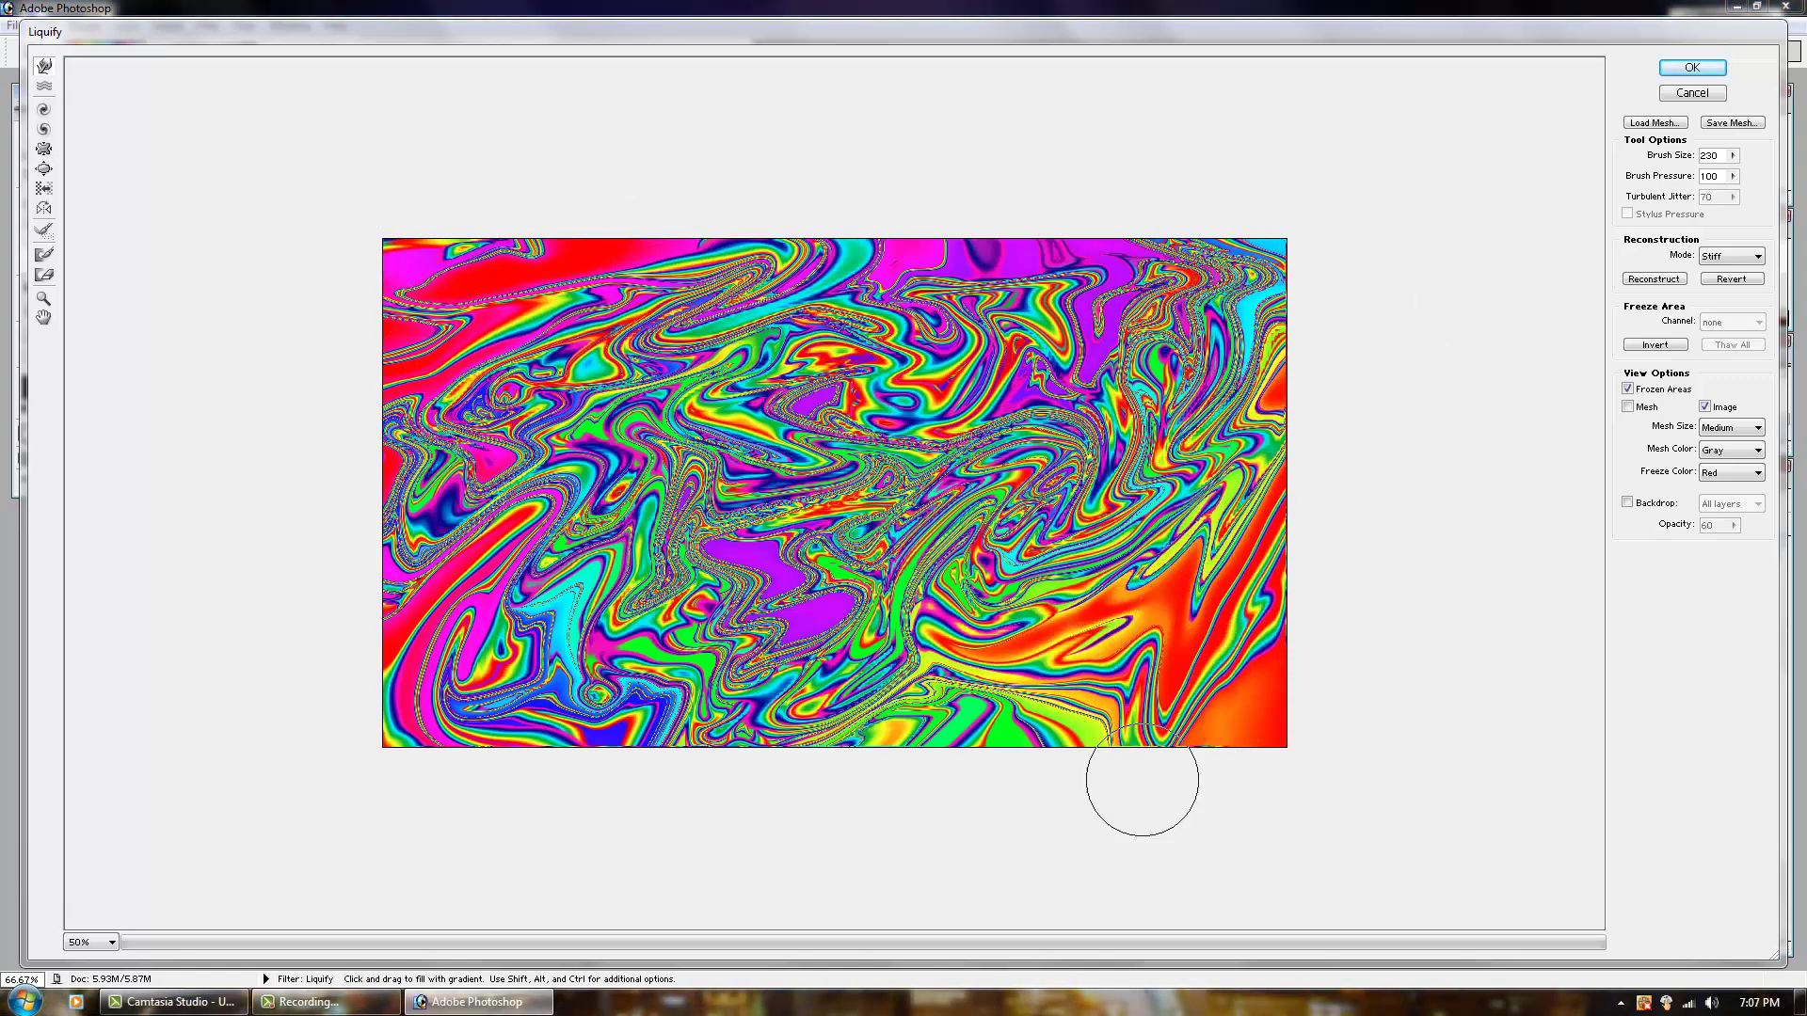
pyautogui.click(1684, 68)
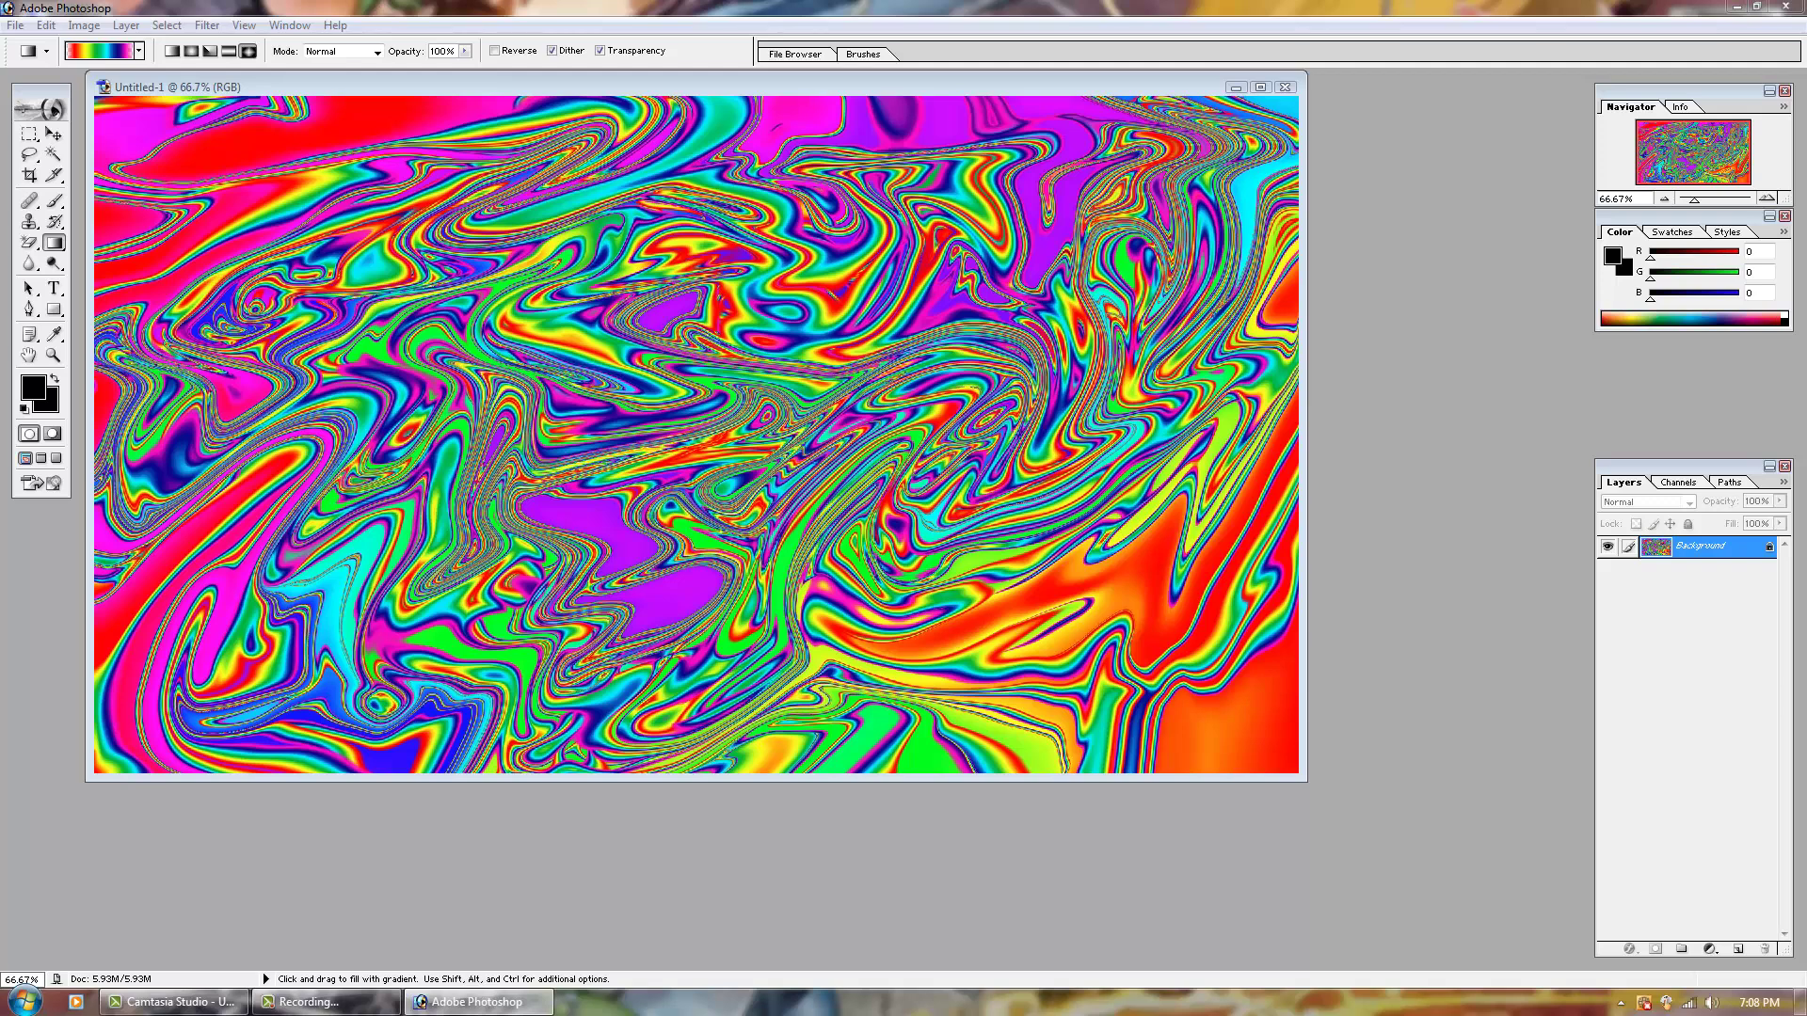
# Step: Check the running applications in Windows Task Manager and close it
pyautogui.hotkey('ctrl', 'shift', 'Escape')
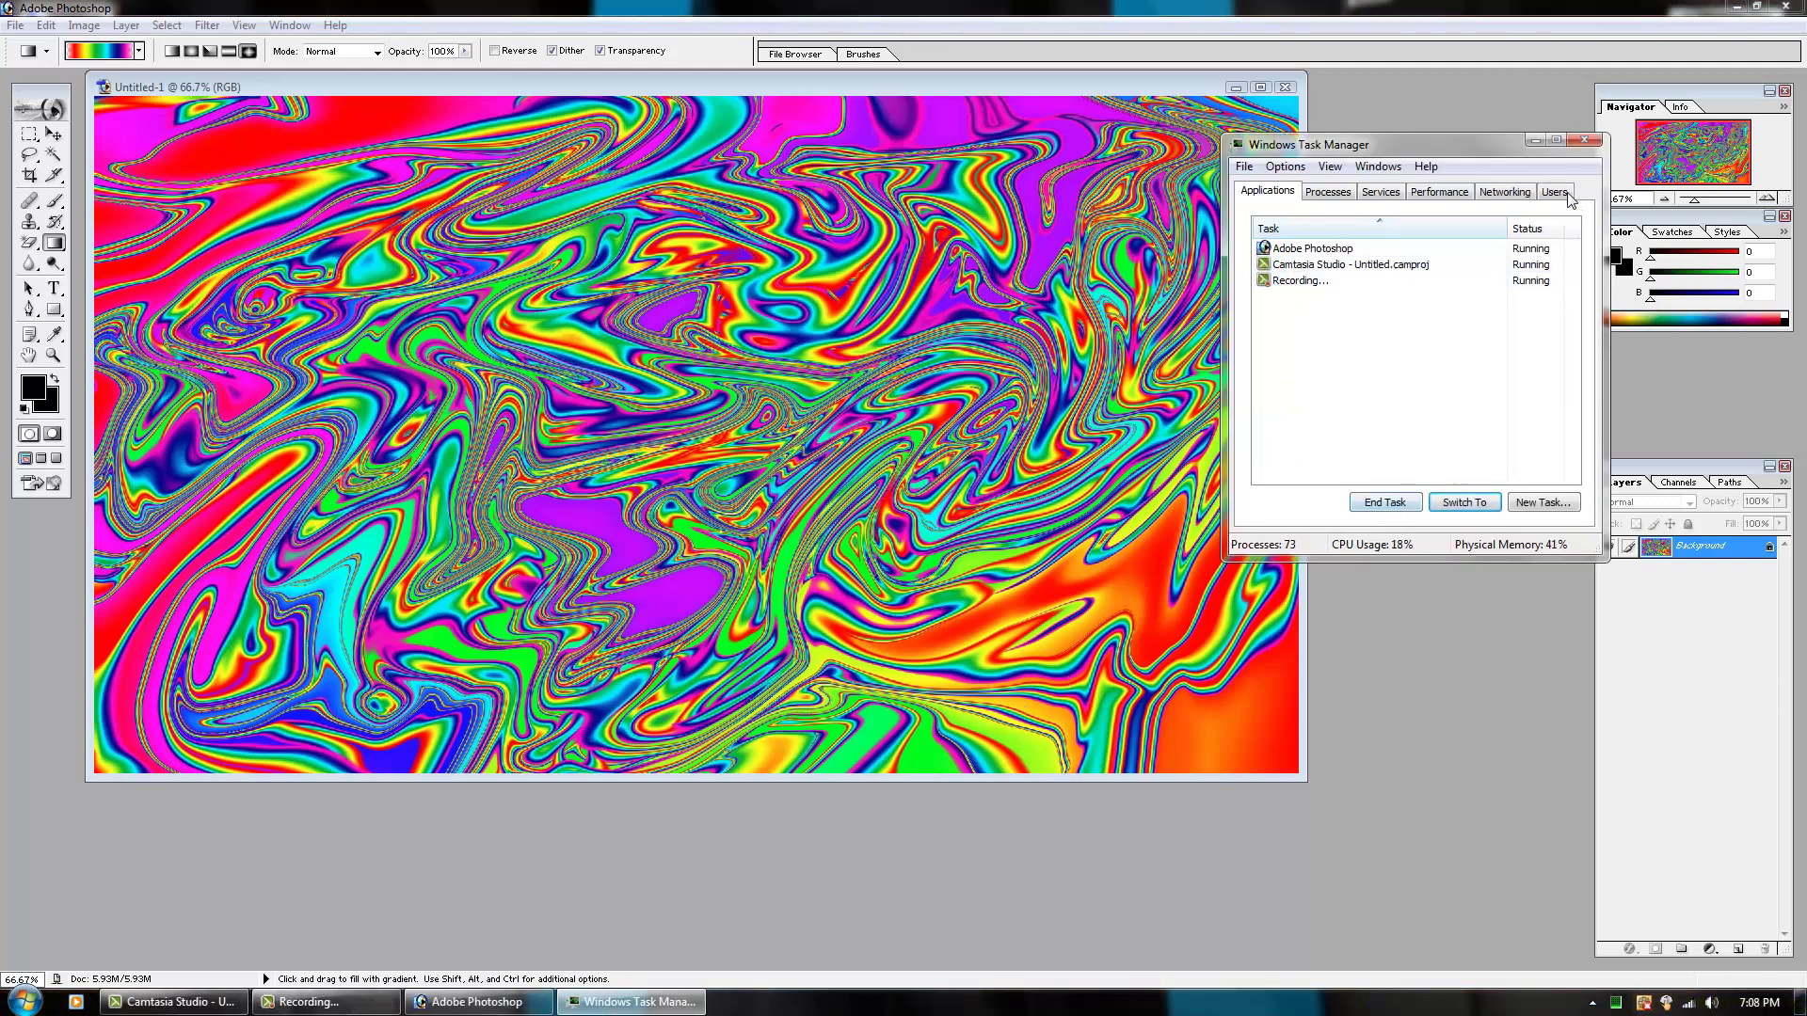
pyautogui.click(1572, 141)
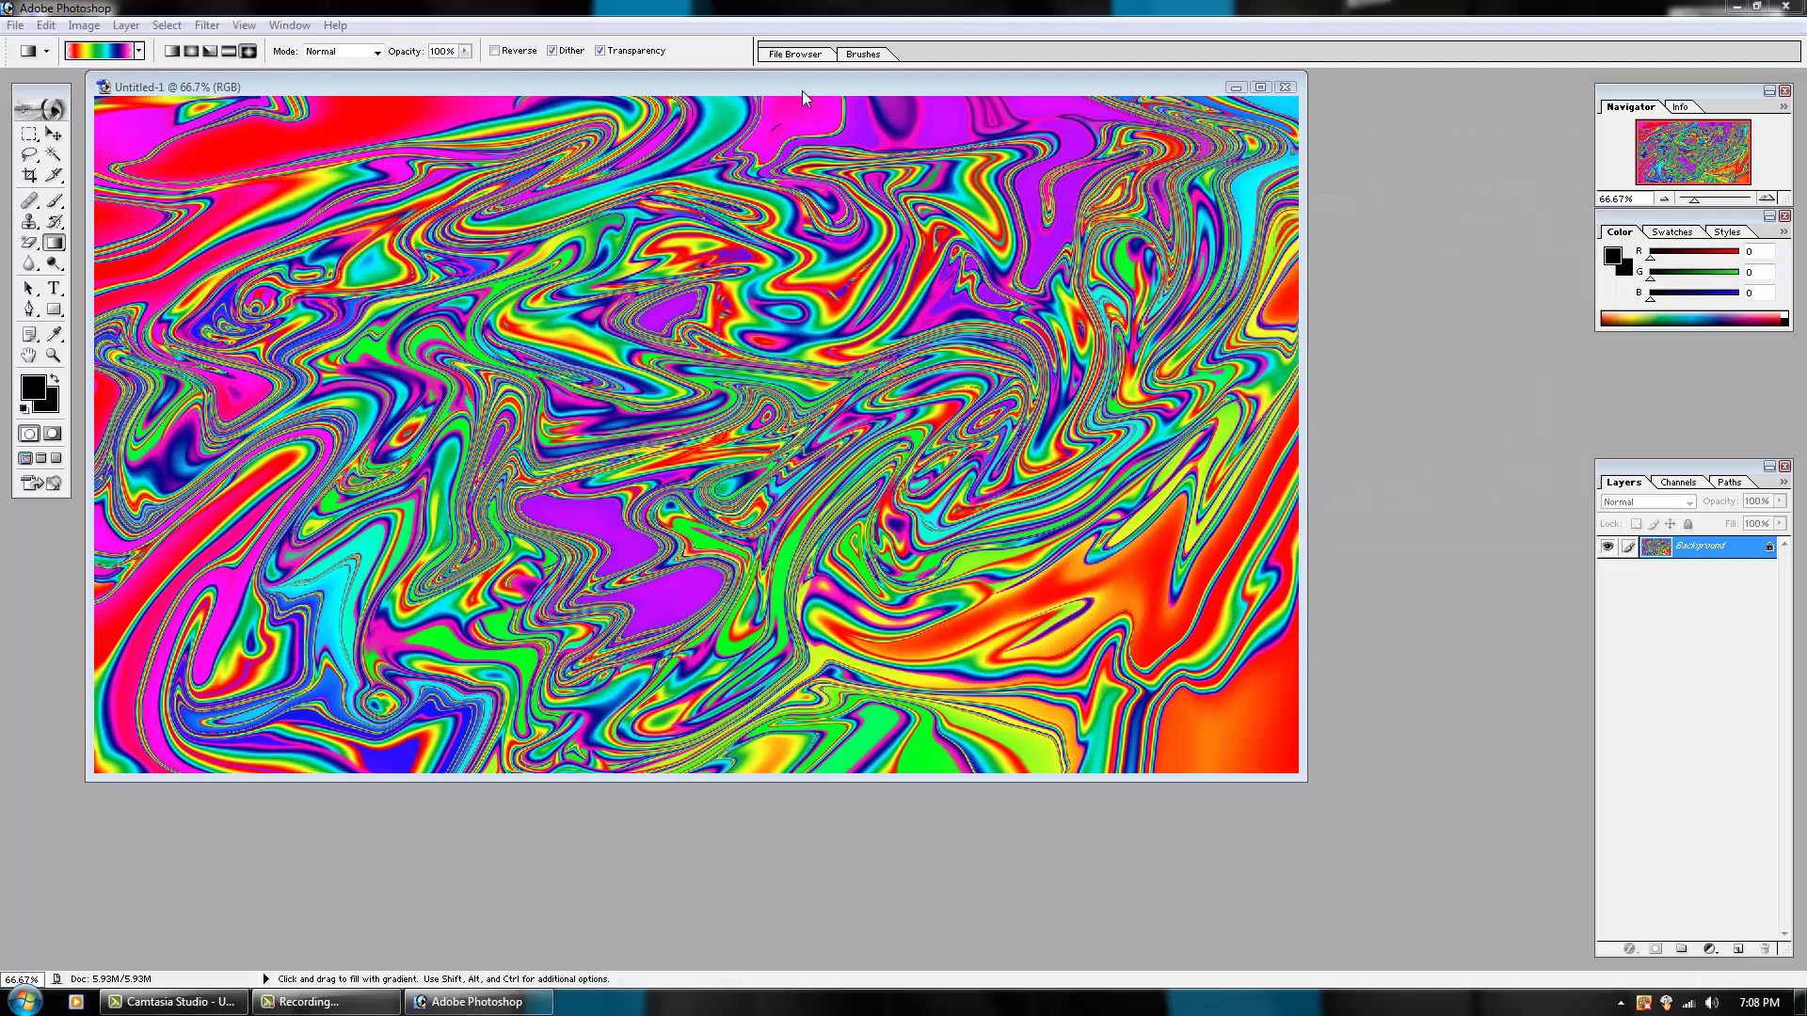
# Step: Move the Untitled-1 document window toward the middle of the workspace
pyautogui.moveTo(803, 91); pyautogui.dragTo(890, 151)
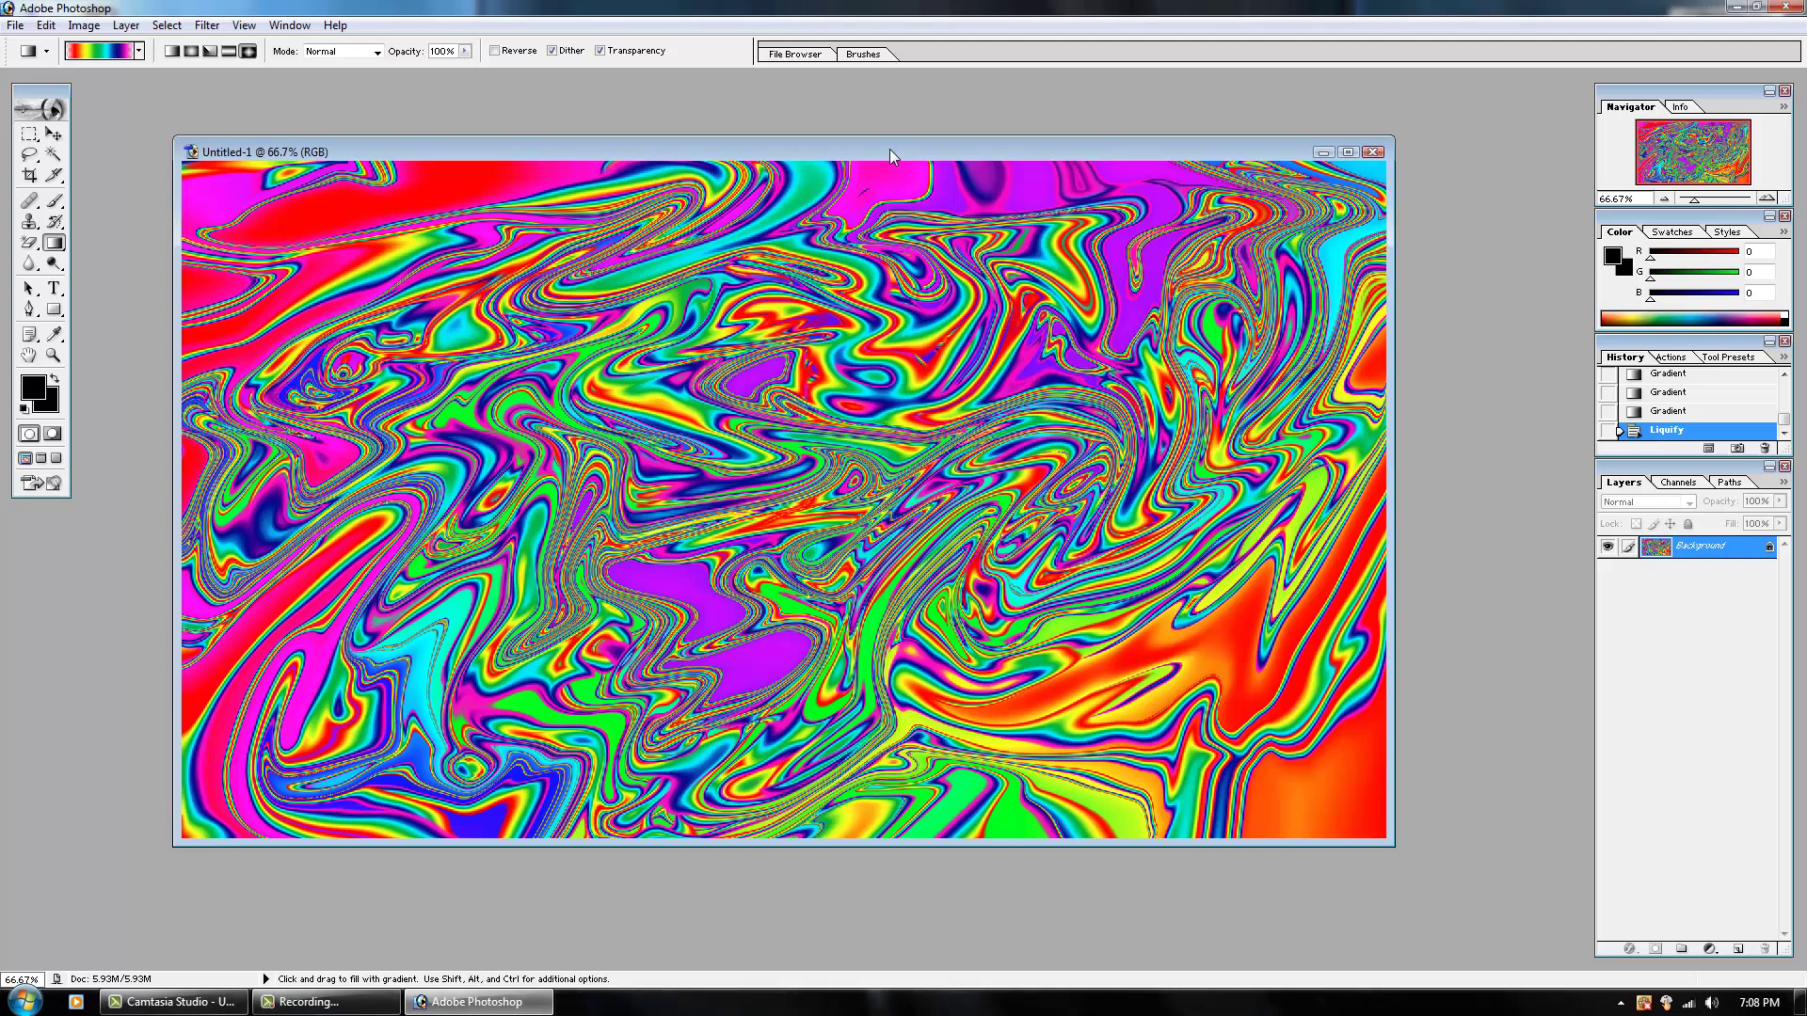
pyautogui.moveTo(873, 158); pyautogui.dragTo(880, 117)
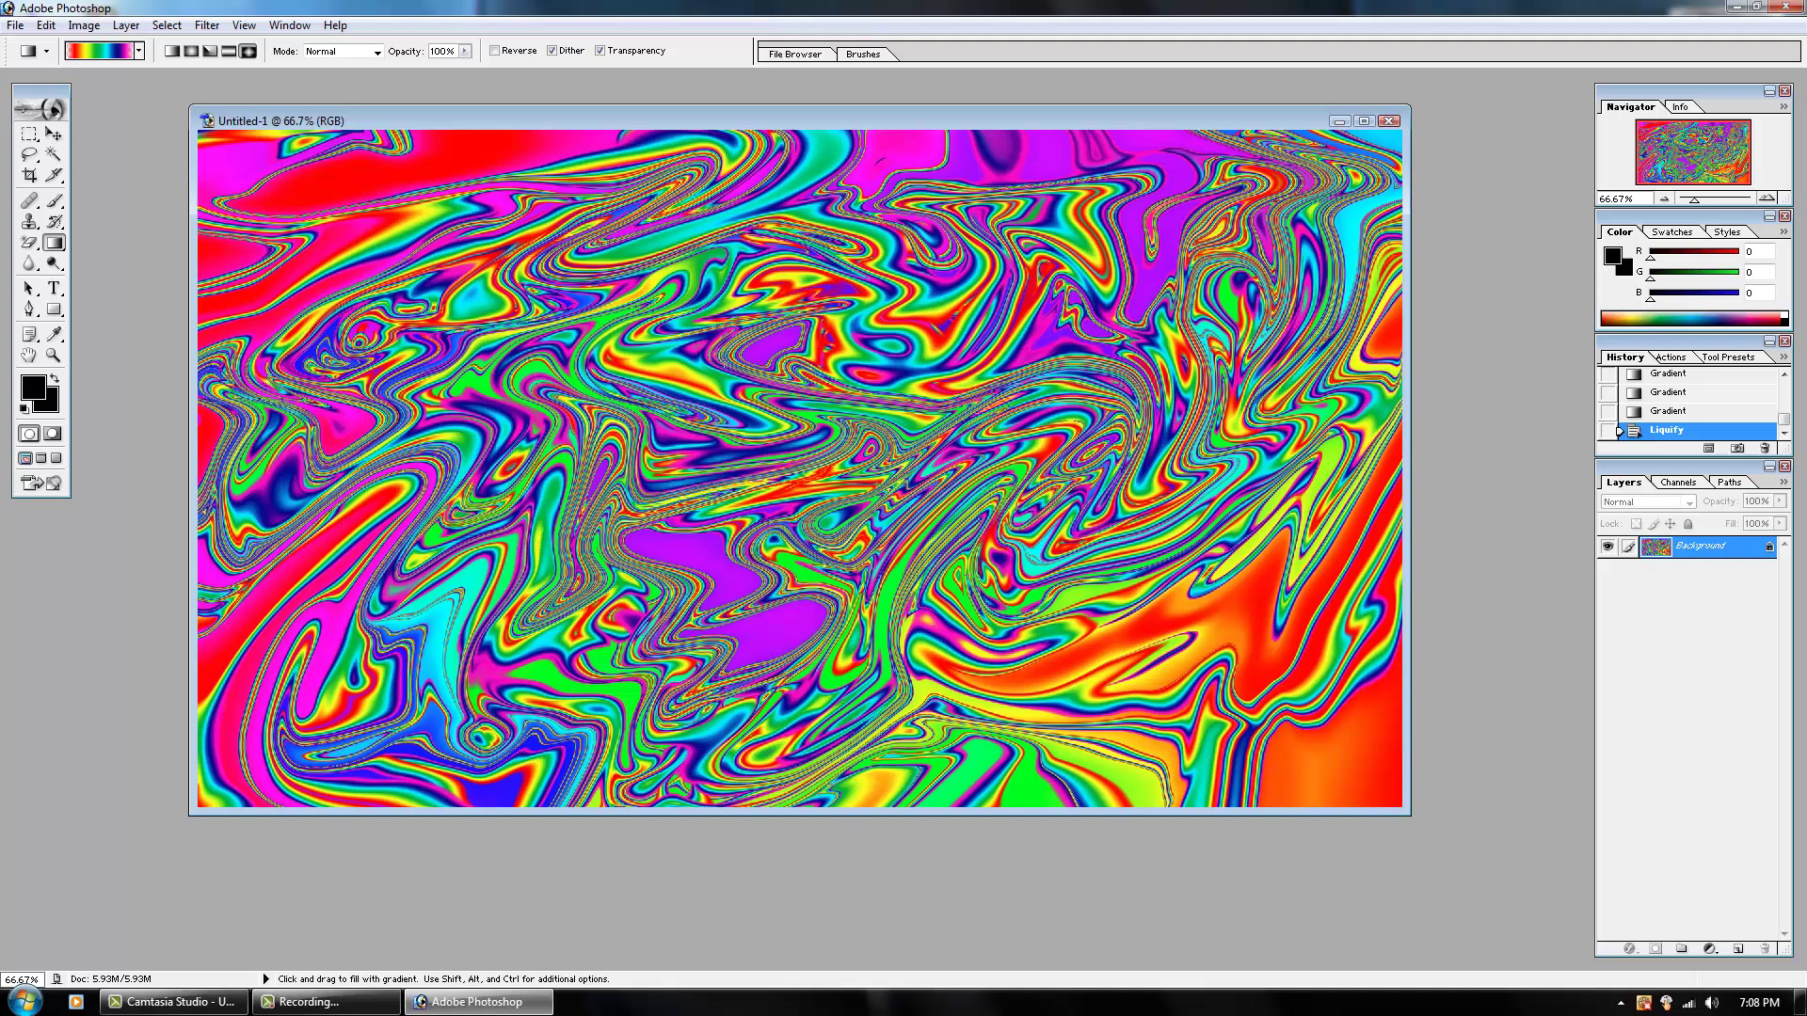
# Step: Try adding a large diamond rainbow gradient above the picture's centre and a smaller one near the middle, undoing both
pyautogui.moveTo(723, 363); pyautogui.dragTo(754, 458)
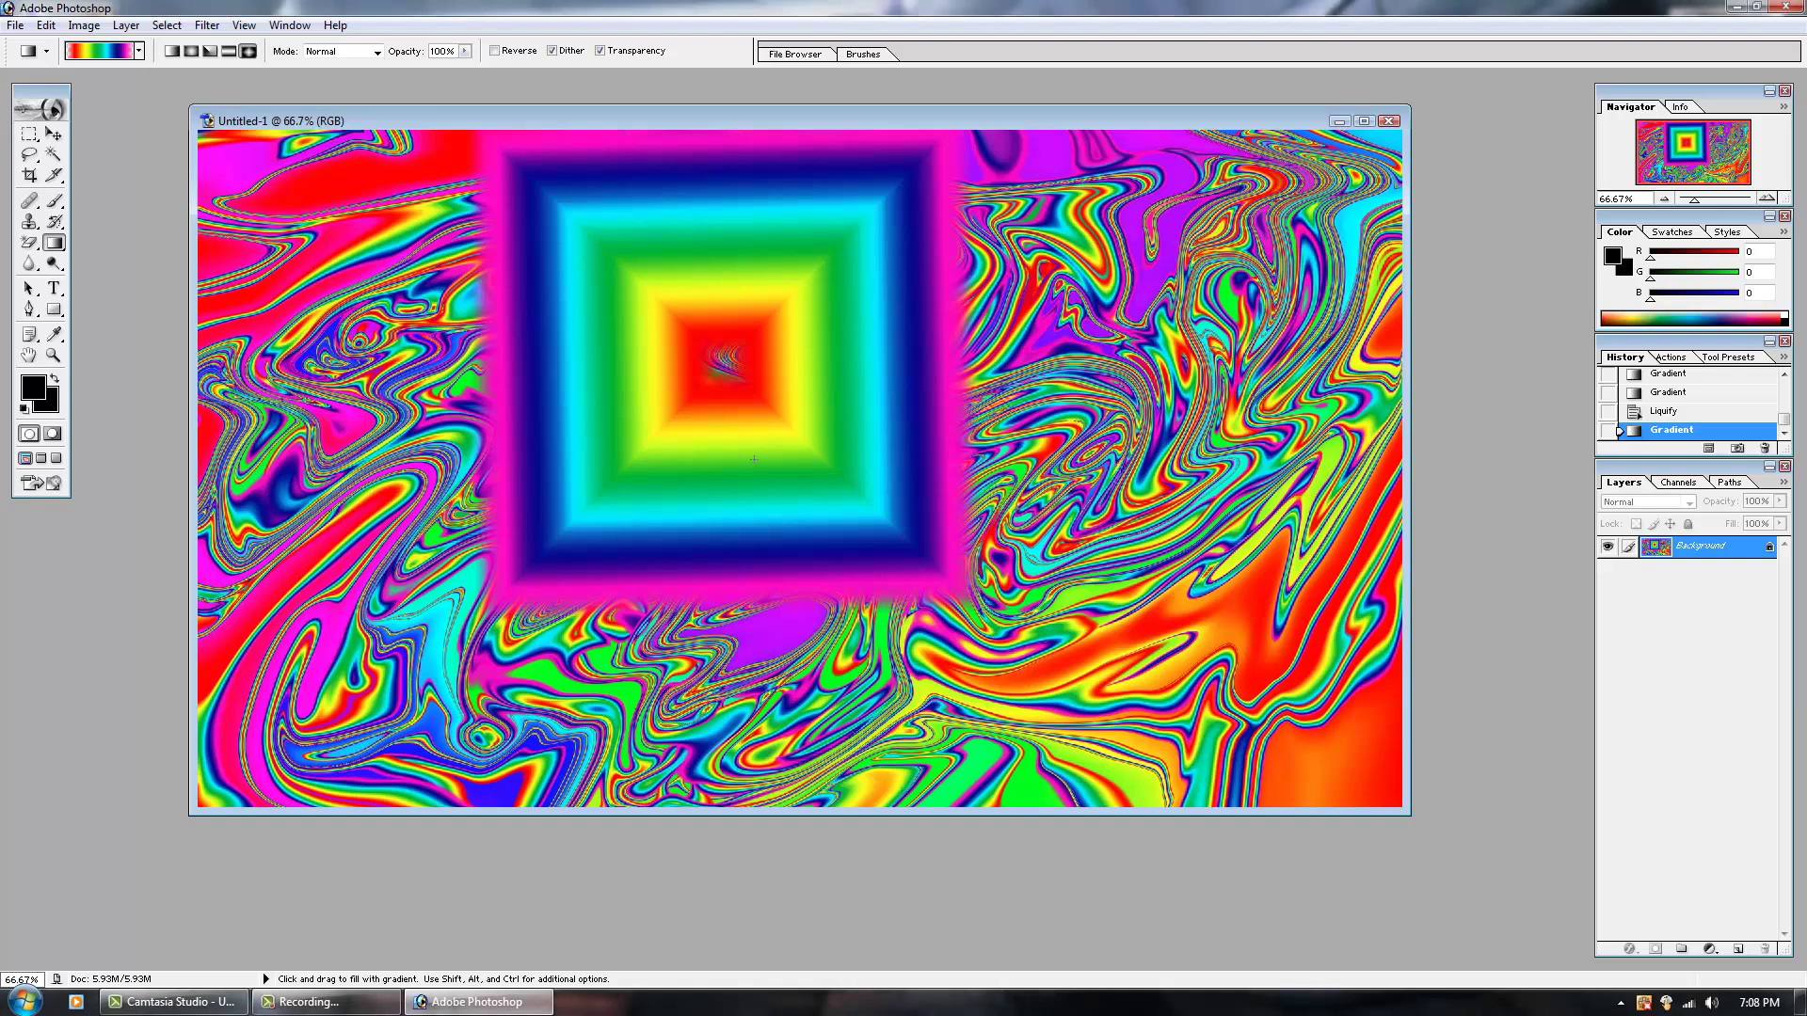
pyautogui.hotkey('ctrl', 'z')
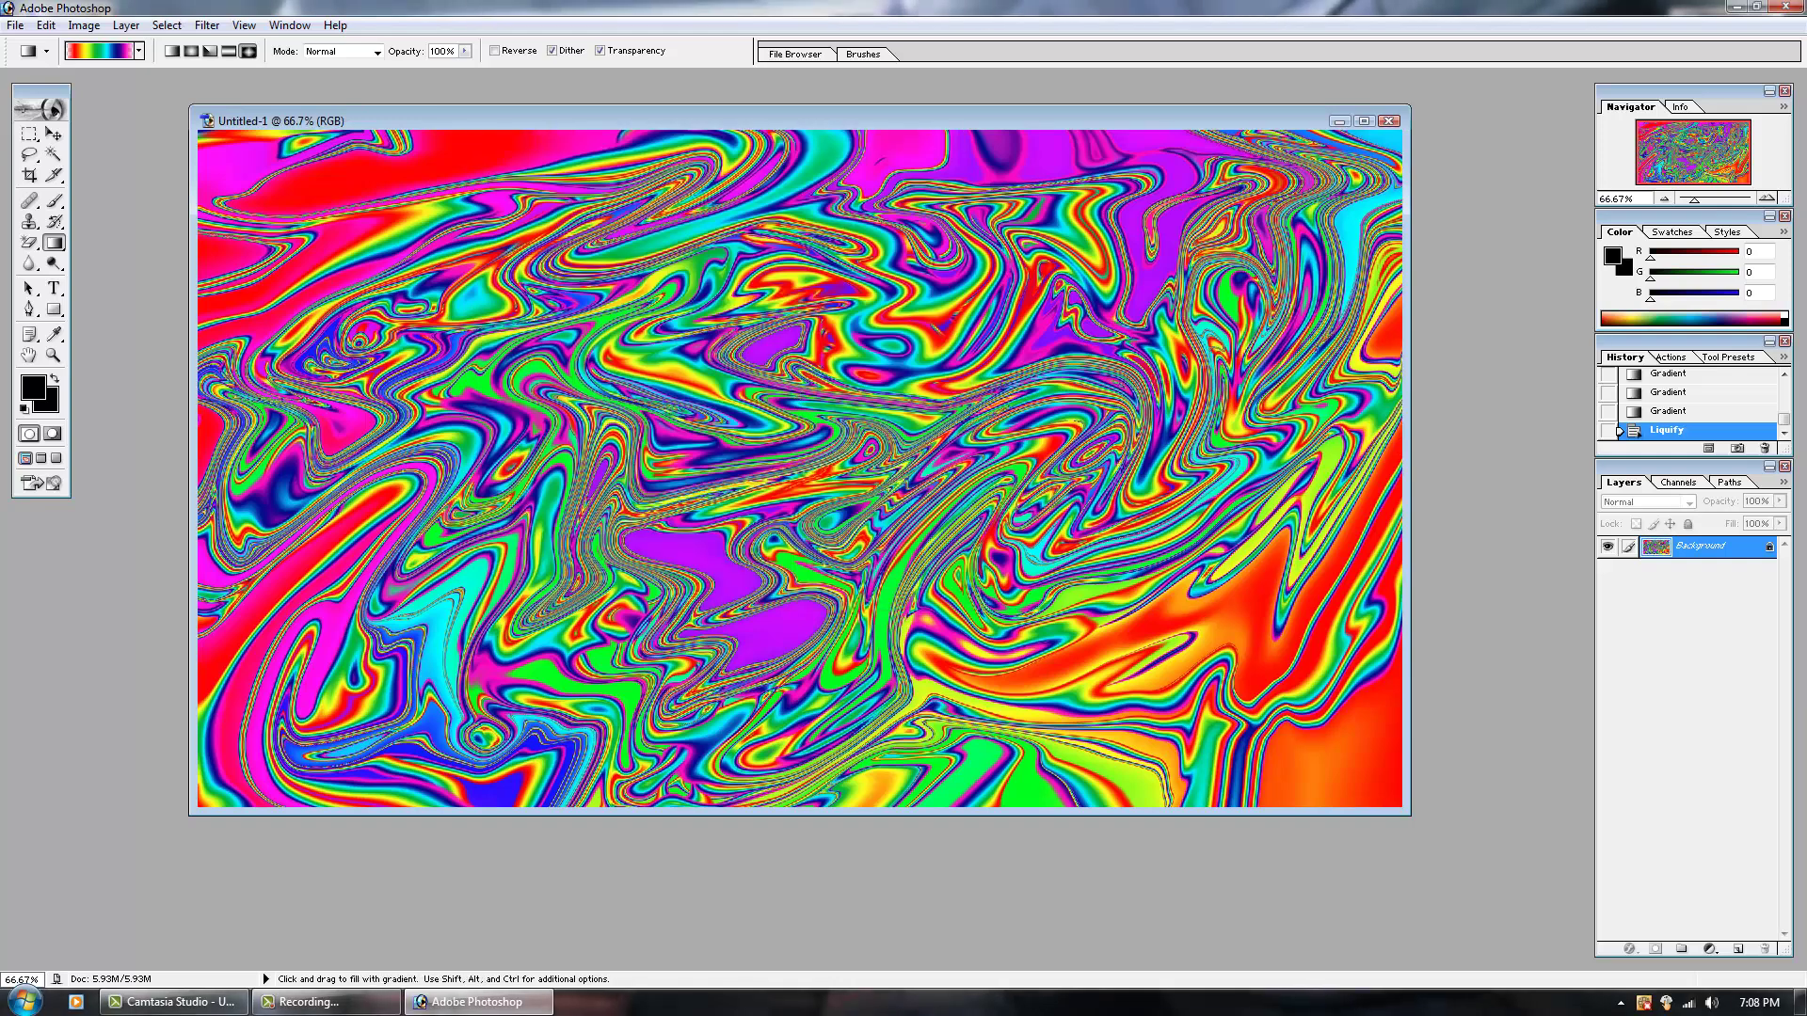
pyautogui.hotkey('ctrl', 'z')
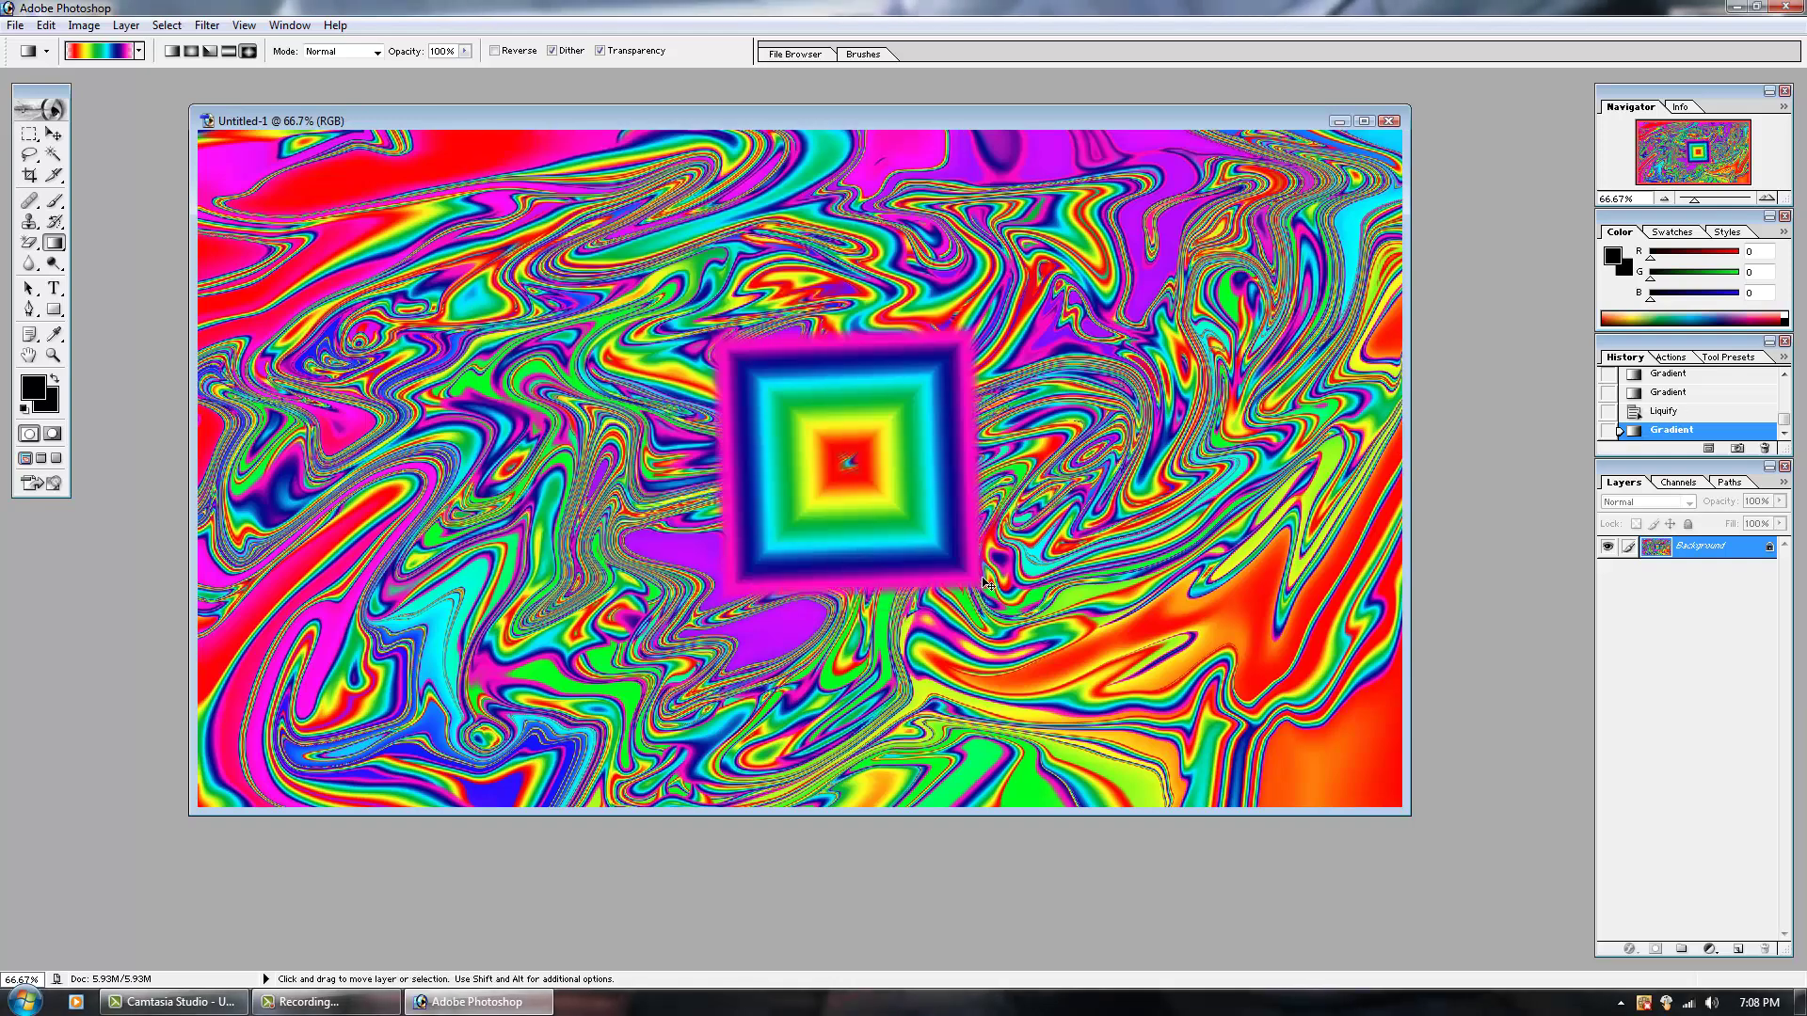
pyautogui.hotkey('ctrl', 'z')
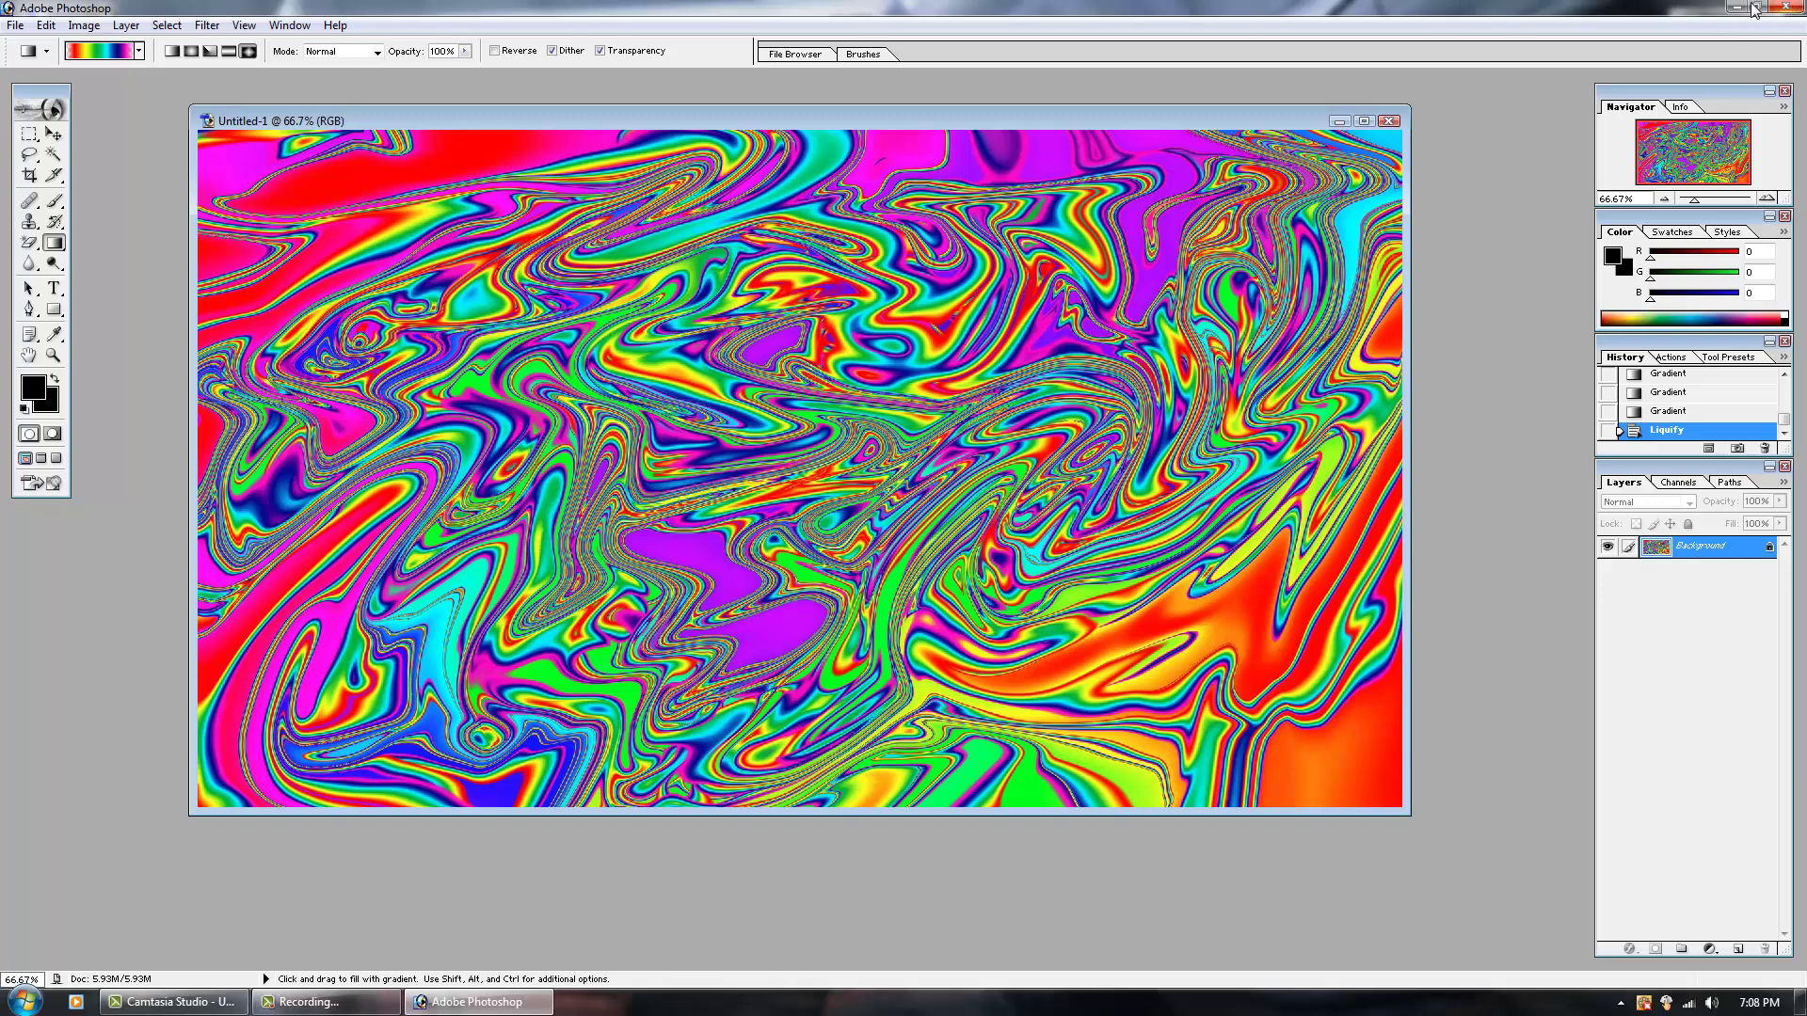
# Step: Close the Untitled-1 document without saving it and minimize the program to show the desktop
pyautogui.click(1389, 122)
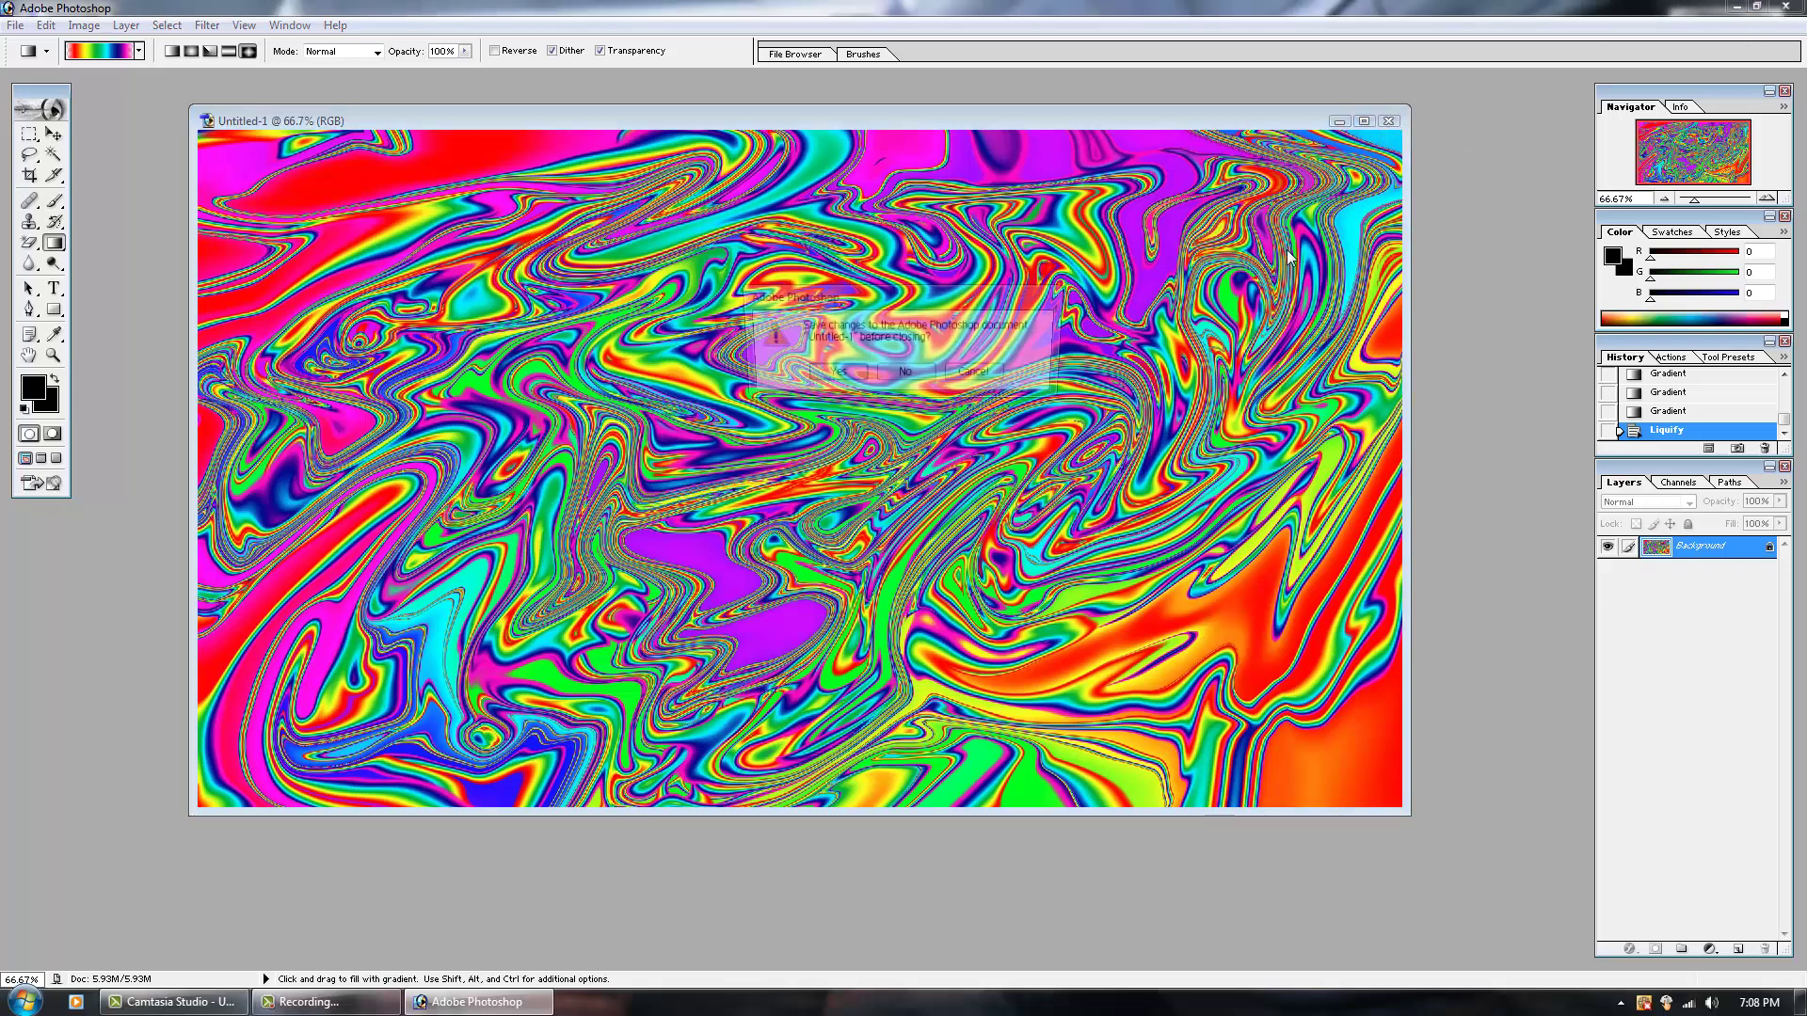
pyautogui.click(905, 373)
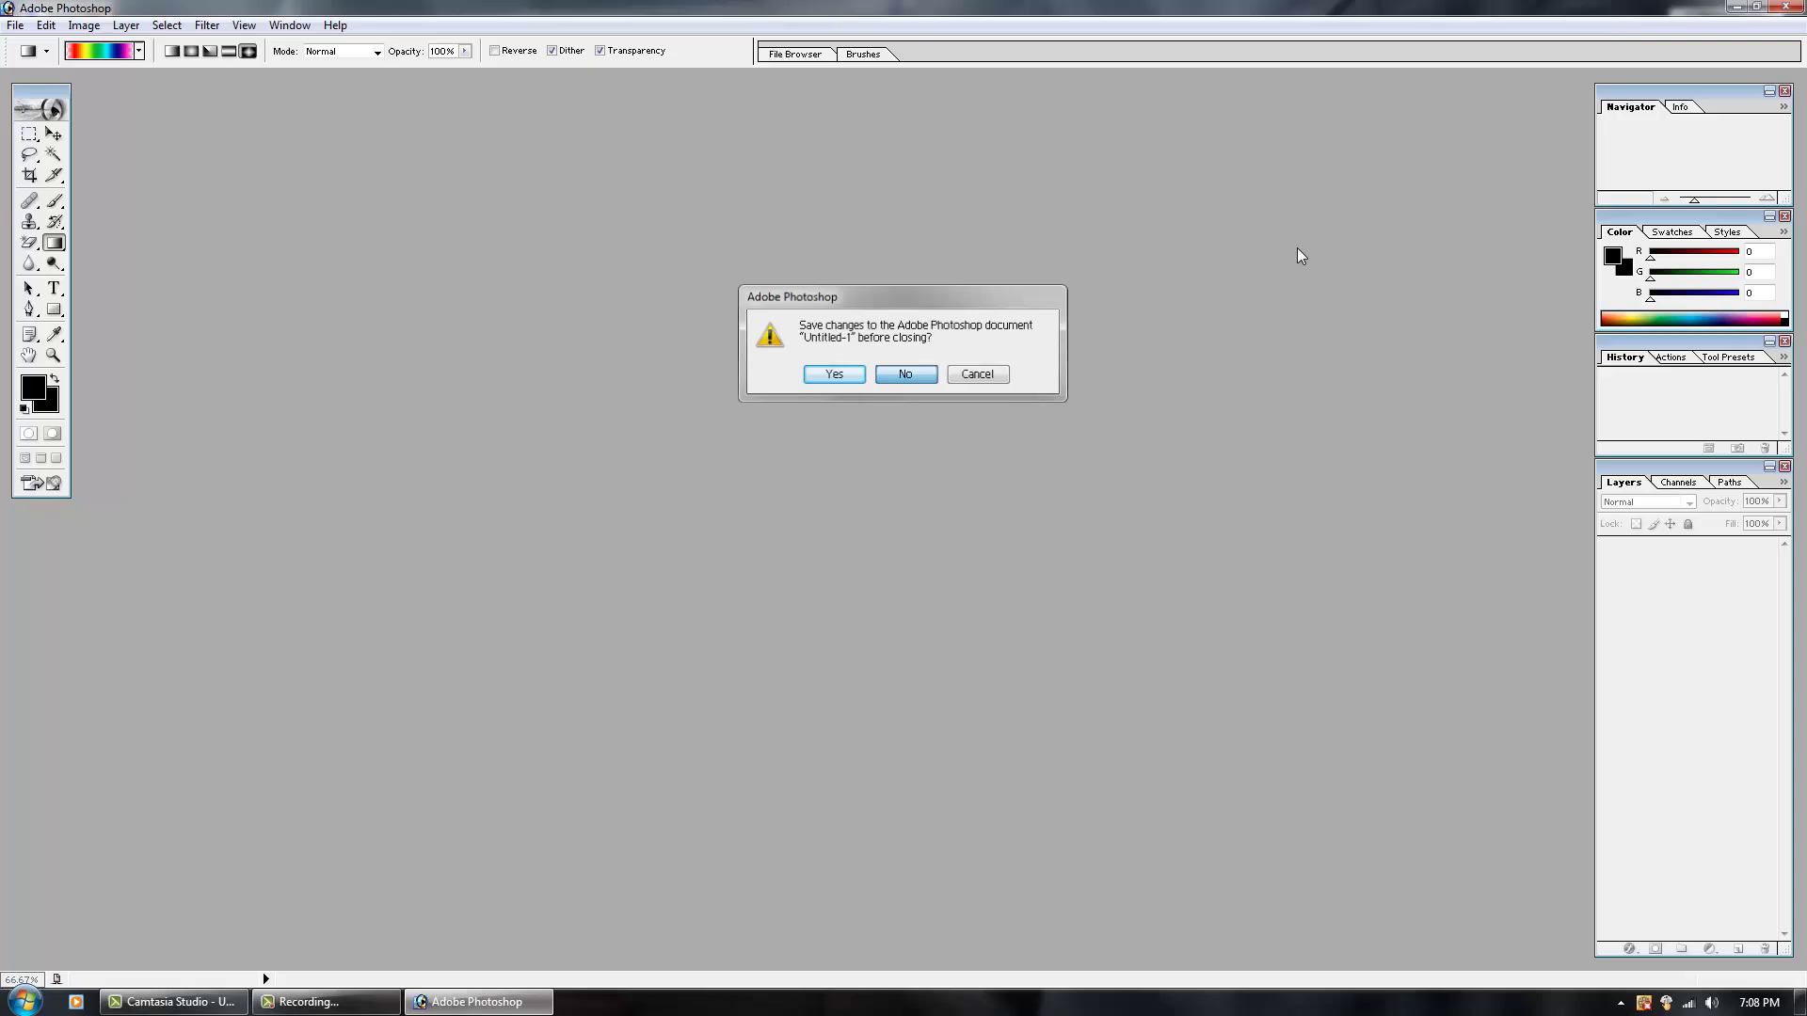
pyautogui.click(1739, 7)
pyautogui.moveTo(421, 71); pyautogui.dragTo(988, 473)
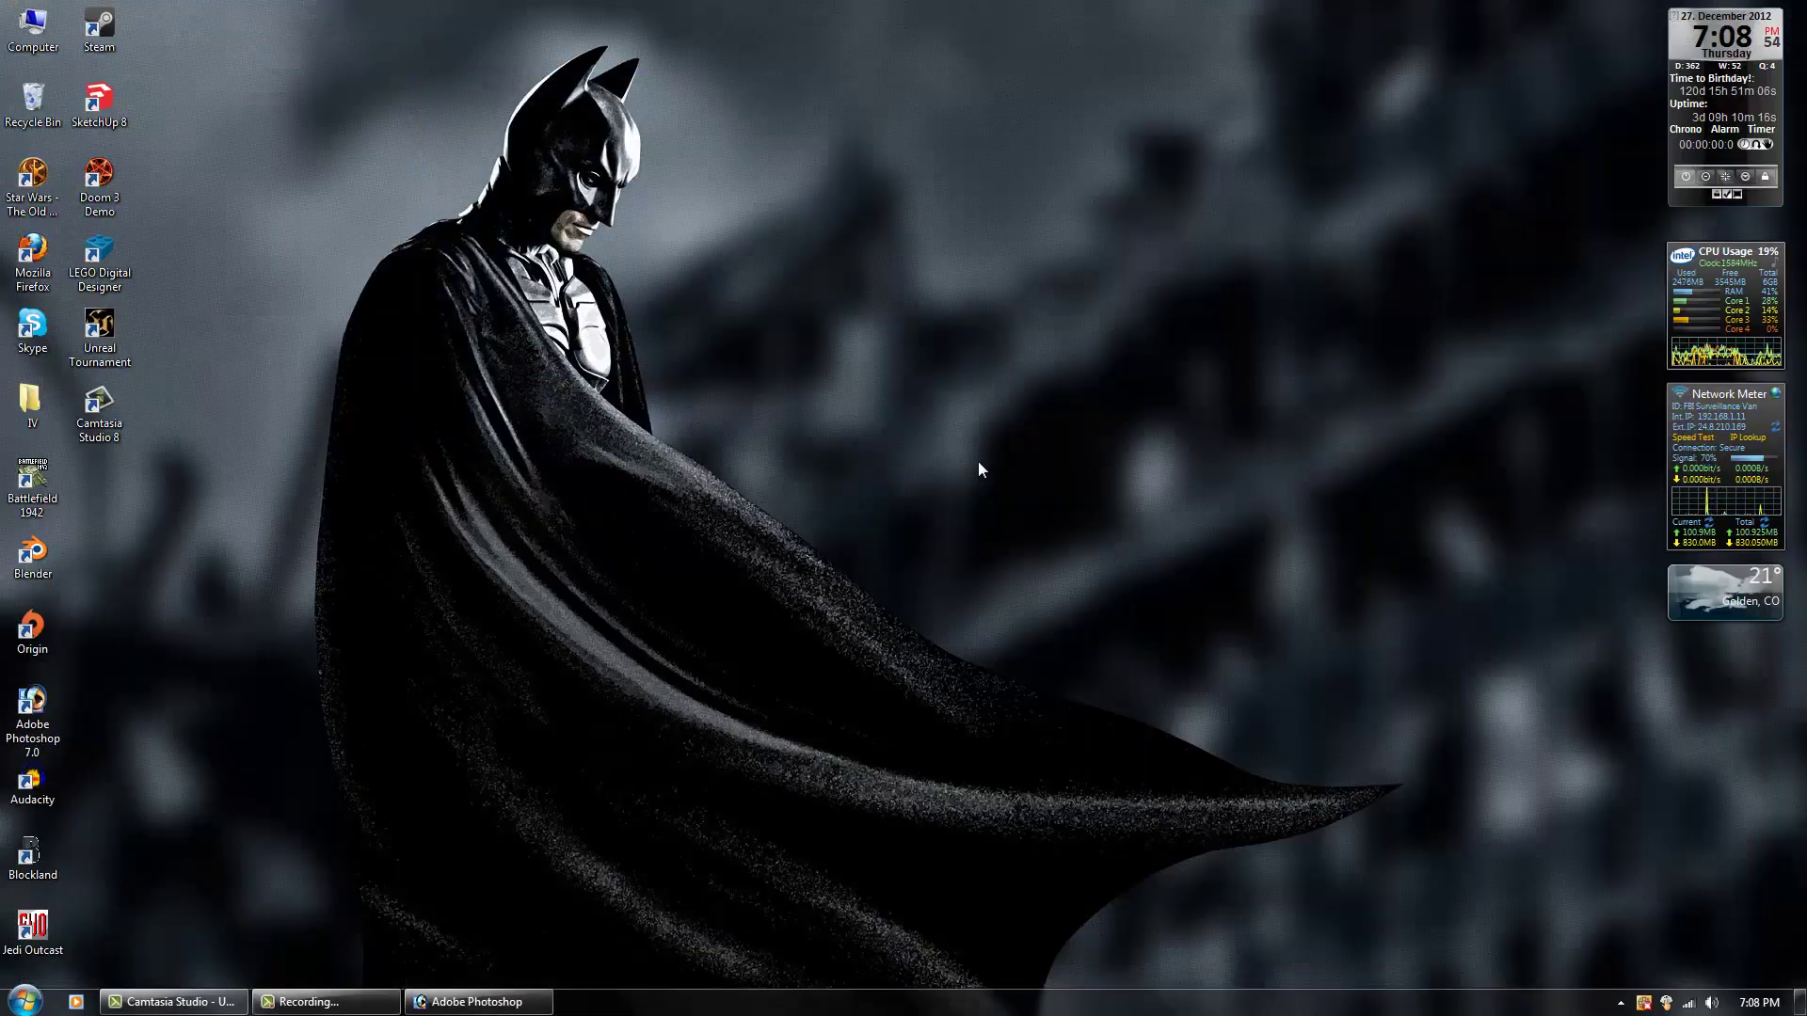